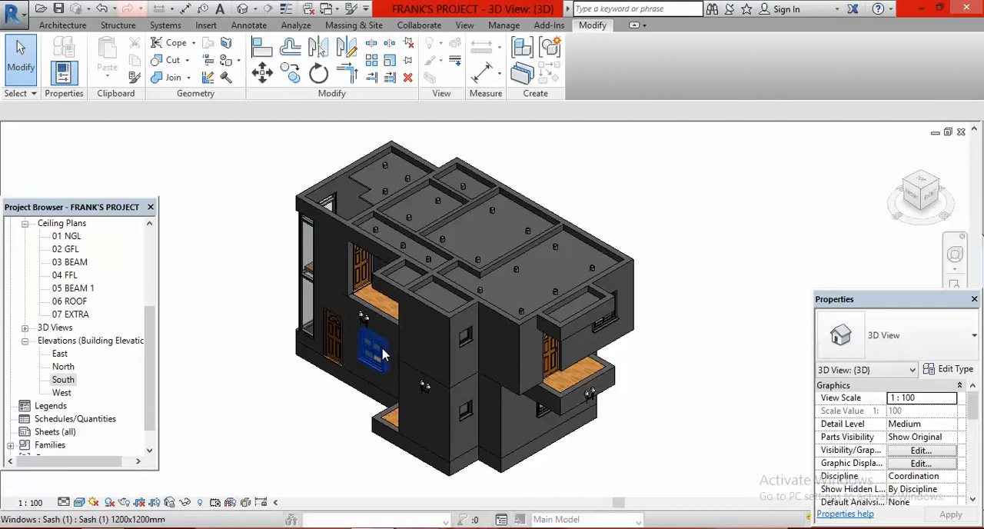
Open the South elevation and bring the ground-floor window between the two doors into close view.
scroll(368, 346, "up", 5)
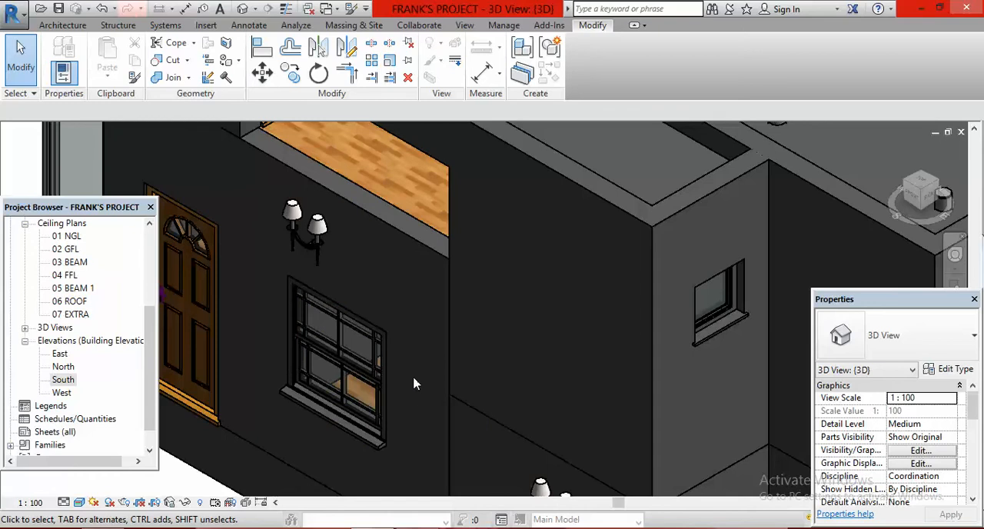
scroll(413, 388, "down", 1)
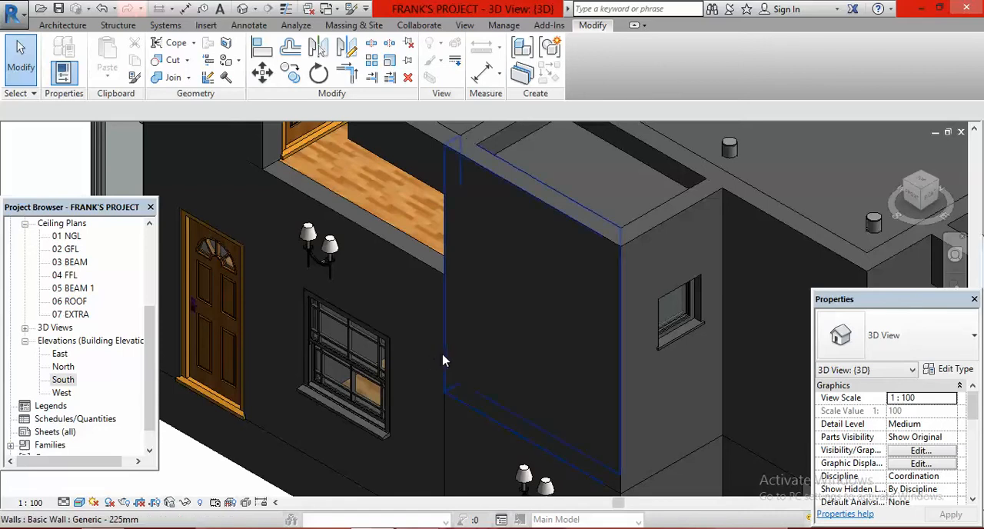
scroll(415, 376, "down", 2)
scroll(415, 365, "down", 3)
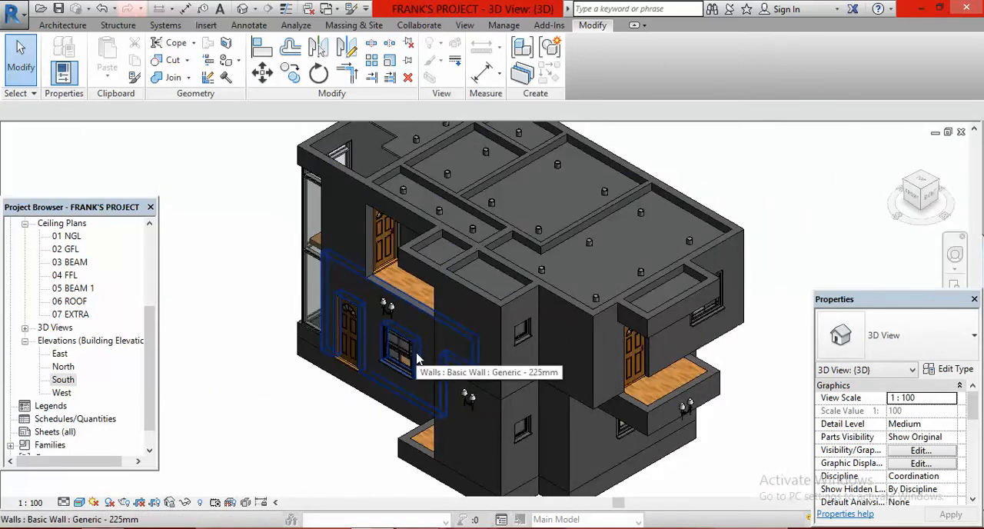
scroll(415, 358, "down", 1)
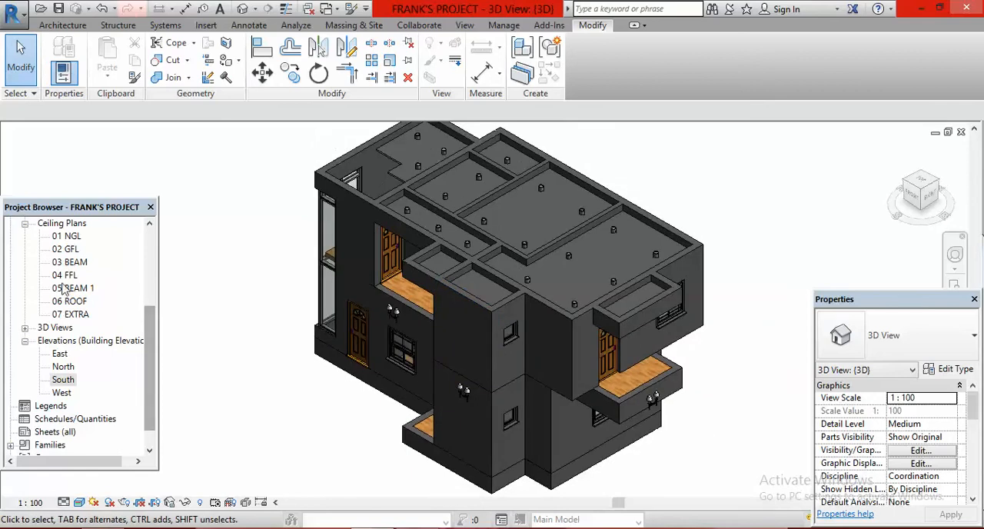
double_click(64, 380)
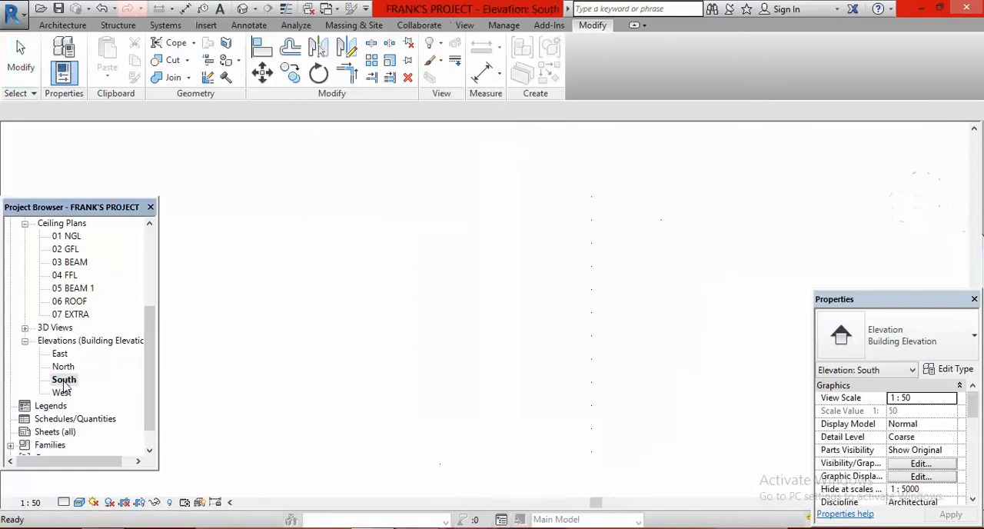
scroll(445, 327, "up", 2)
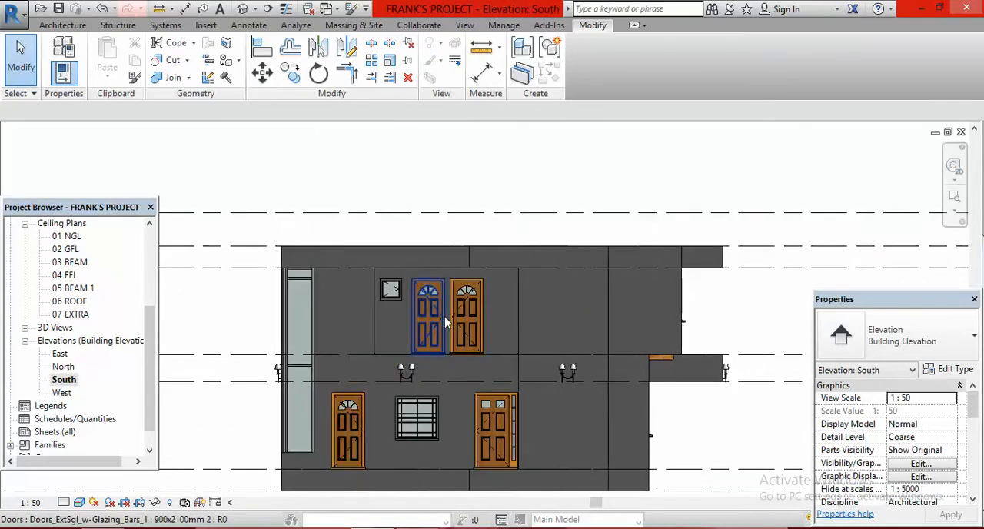
scroll(427, 426, "up", 4)
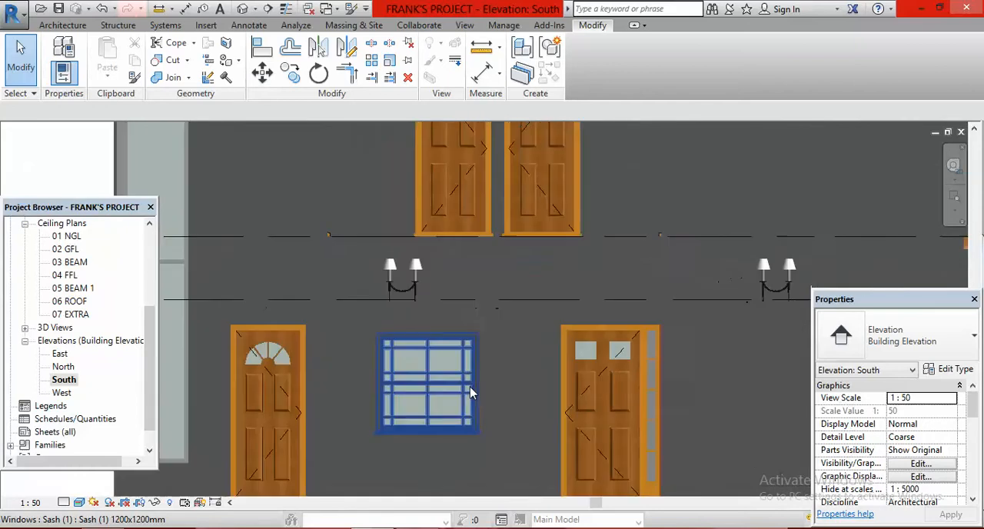
scroll(471, 393, "up", 1)
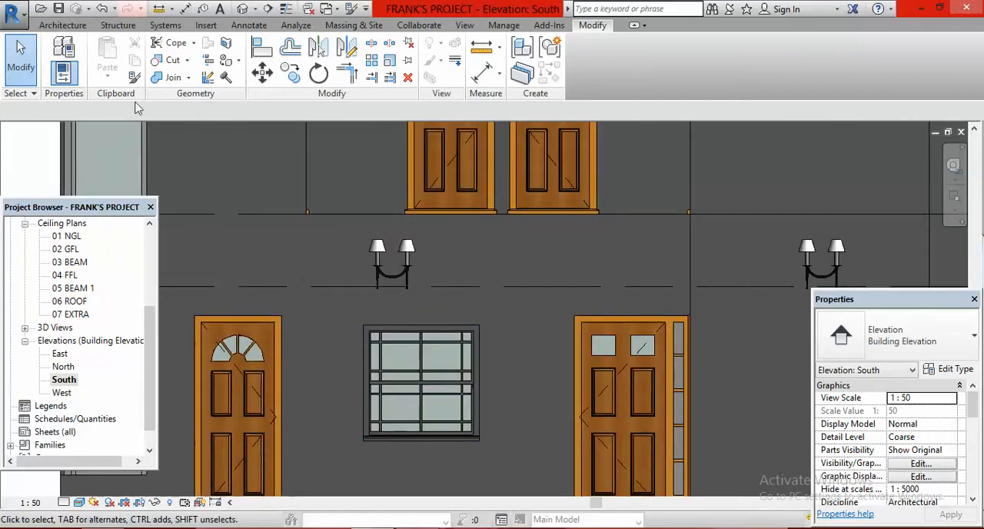
Start an in-place model component in the Air Terminals category with the name Air Terminals 1.
left_click(62, 25)
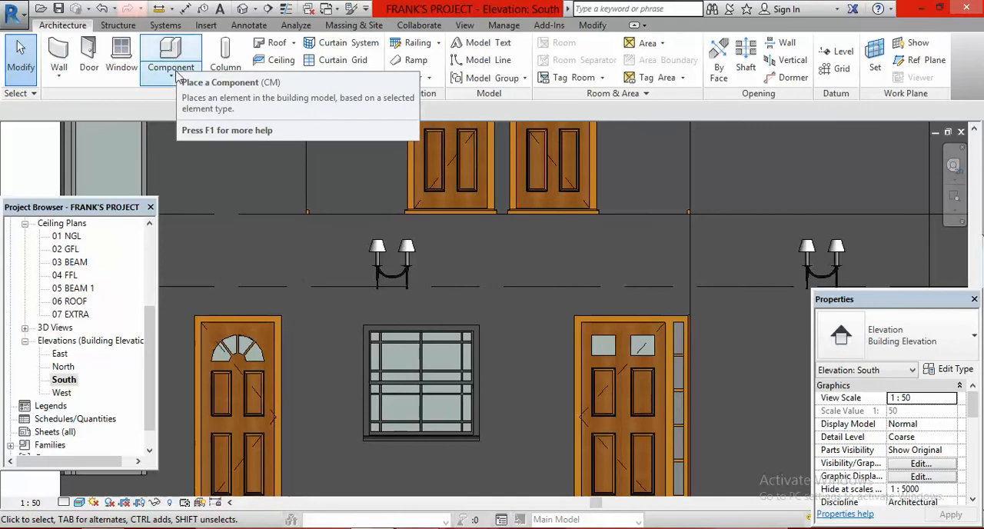
left_click(170, 83)
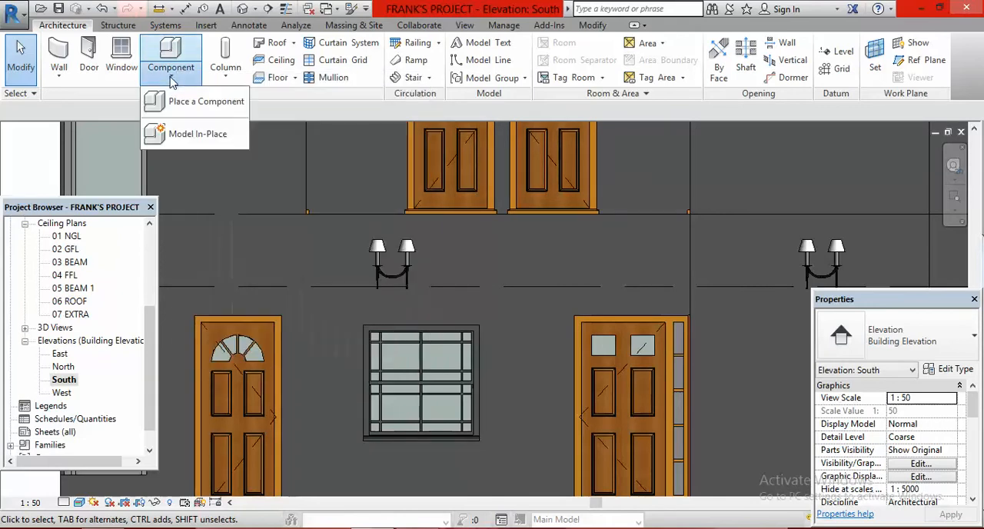
left_click(202, 135)
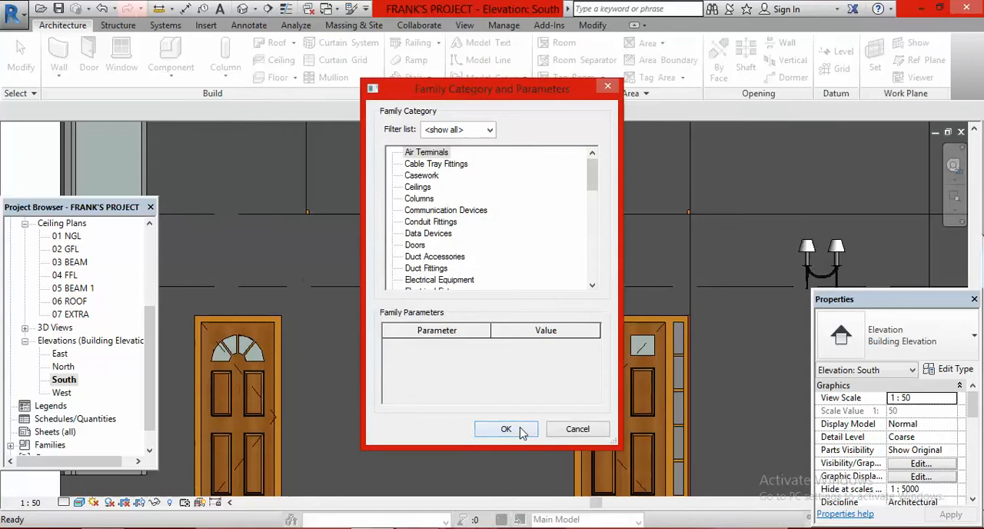
left_click(521, 433)
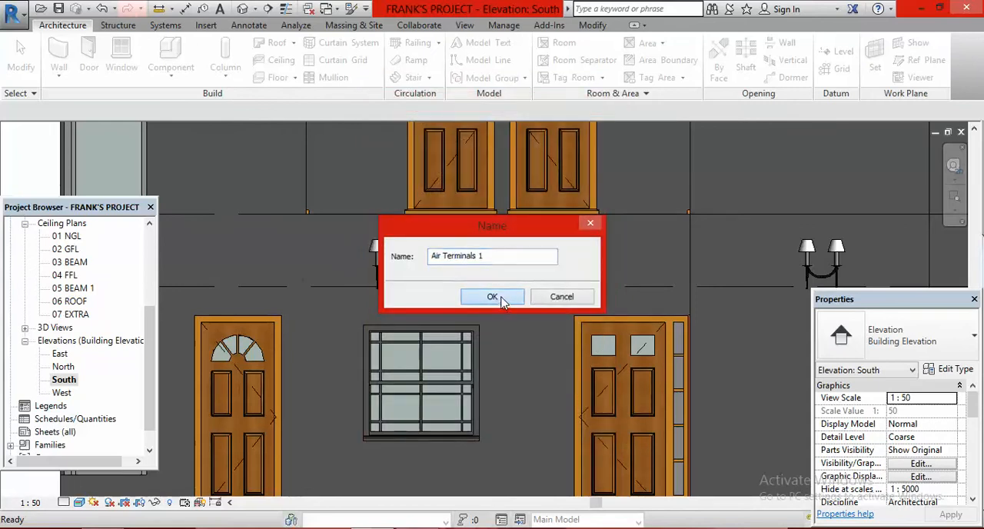
left_click(492, 297)
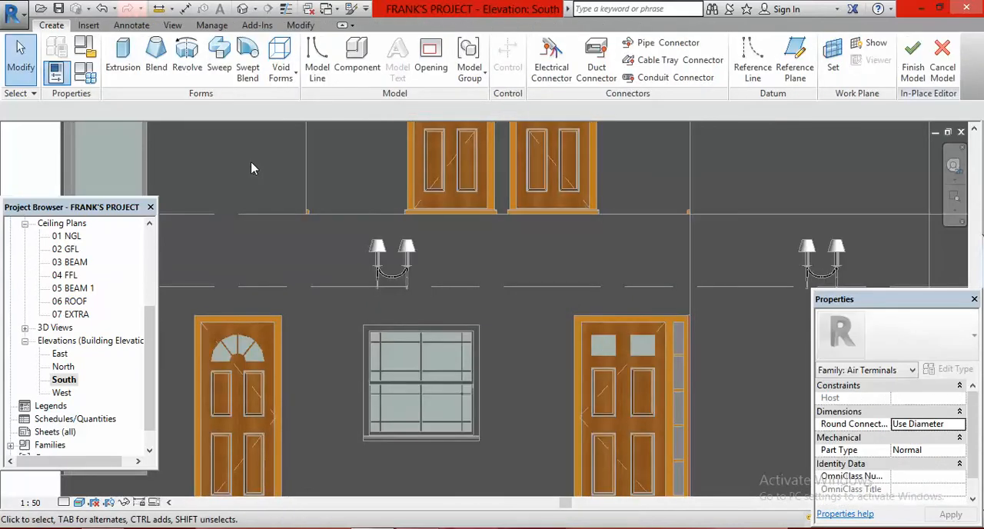
Start an Extrusion with the ground-floor wall face containing the window picked as its work plane.
left_click(135, 67)
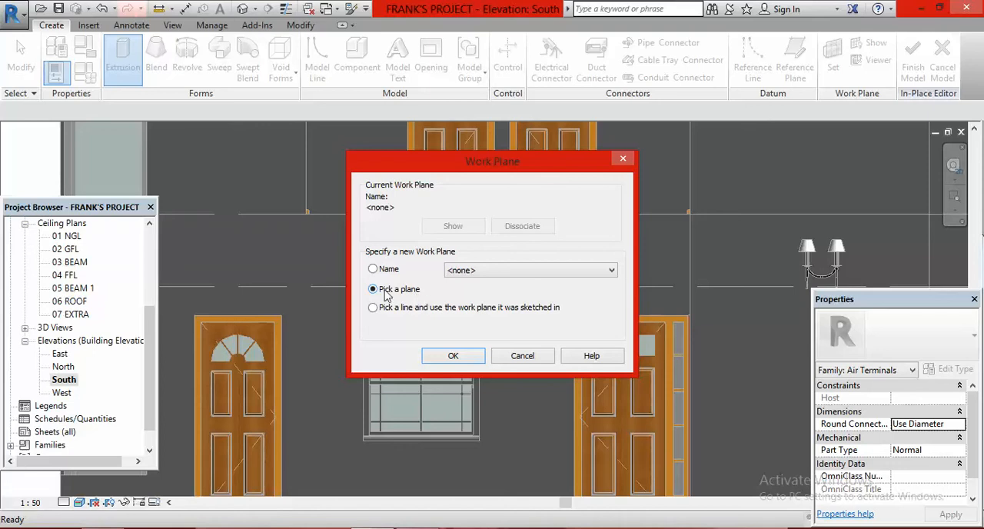
left_click(454, 356)
scroll(489, 280, "down", 2)
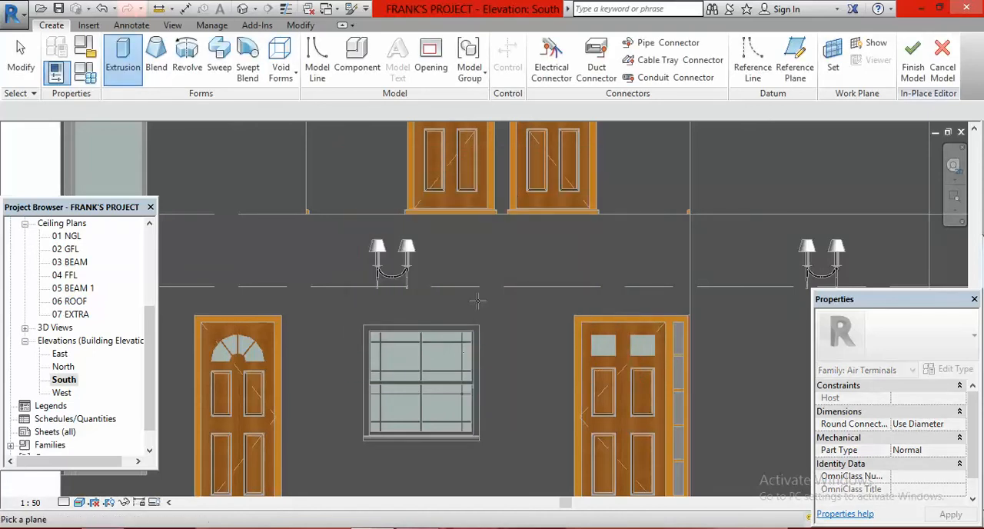
scroll(496, 369, "up", 3)
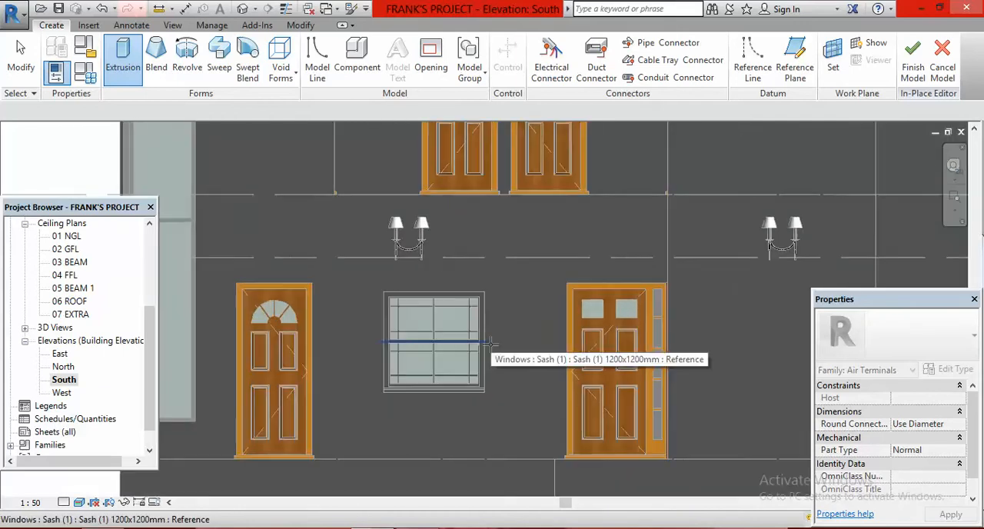
scroll(492, 342, "down", 2)
scroll(508, 342, "up", 1)
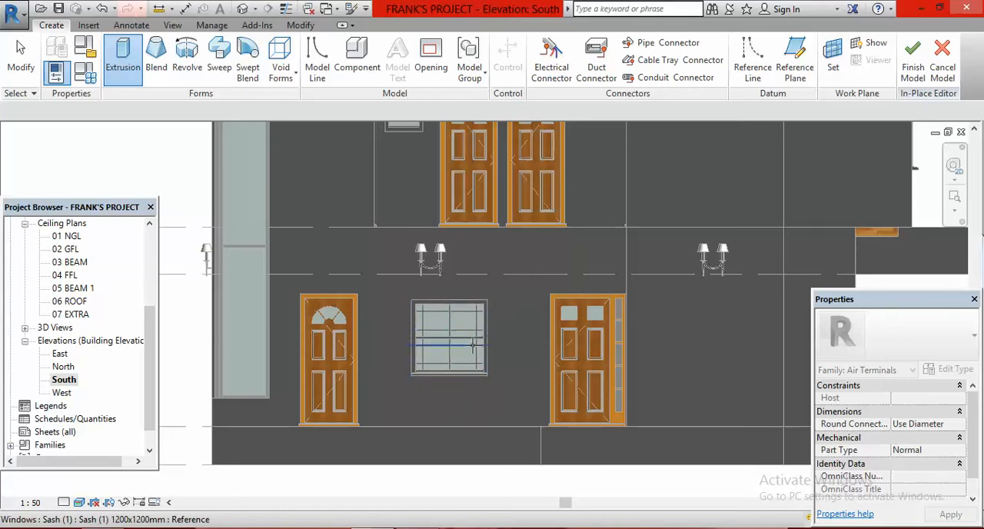
left_click(464, 423)
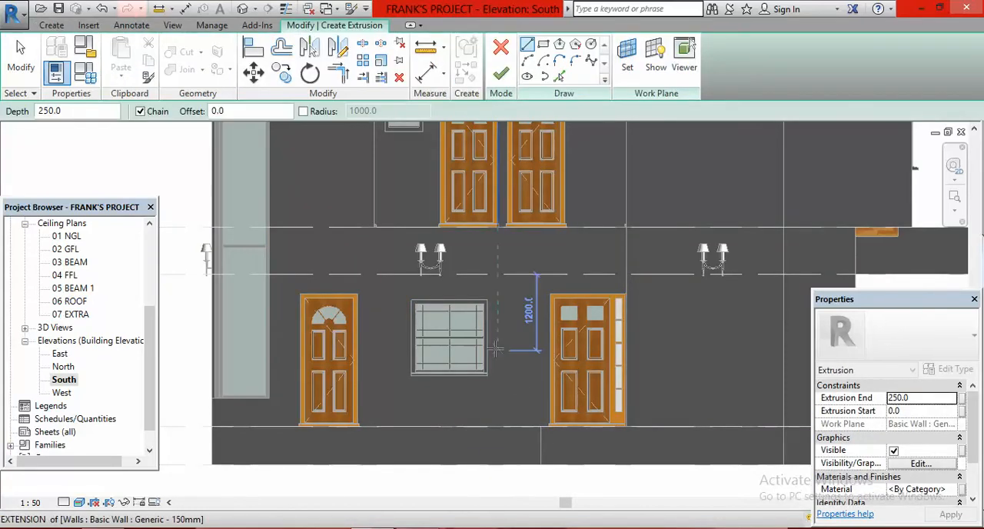
Sketch a closed rectangle of chained lines along the outer edges of the ground-floor window opening and its sill.
scroll(410, 377, "up", 6)
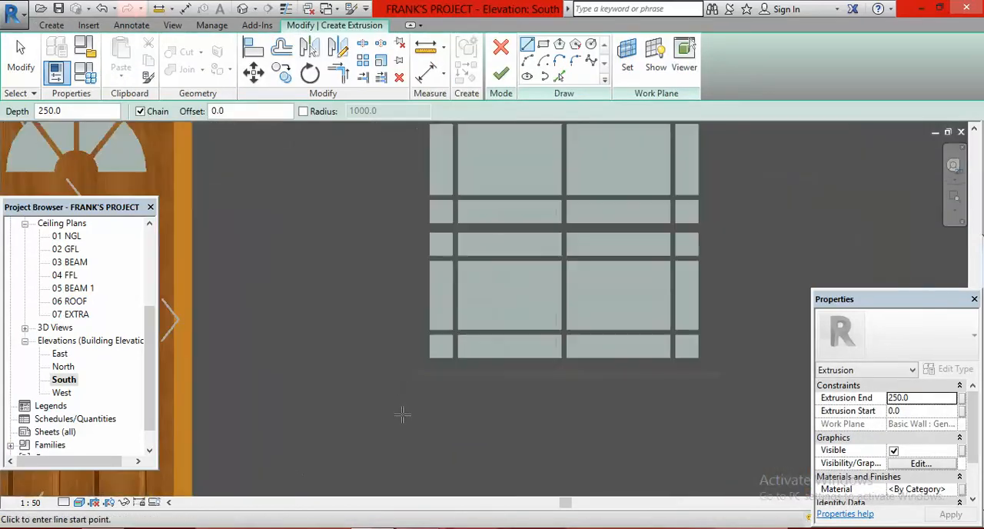
left_click(410, 382)
scroll(407, 410, "down", 5)
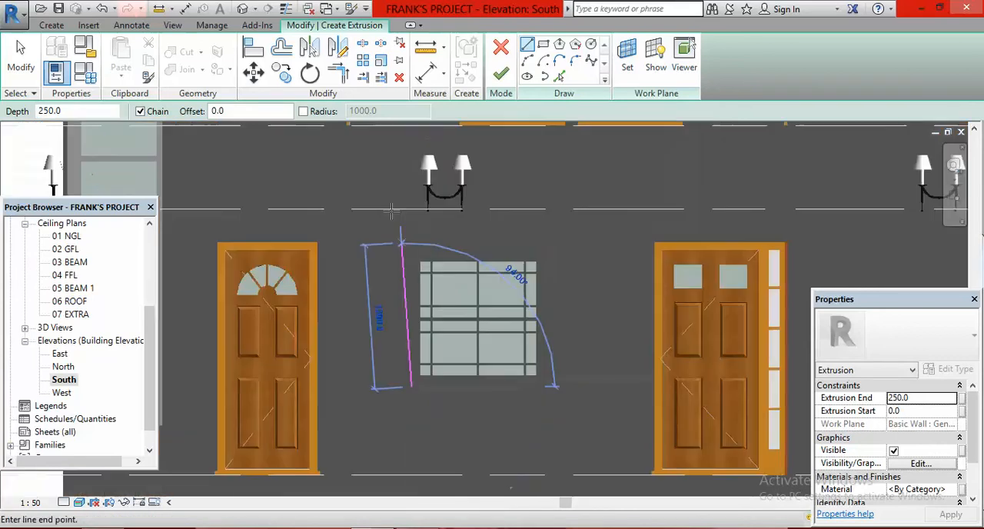
scroll(405, 253, "up", 4)
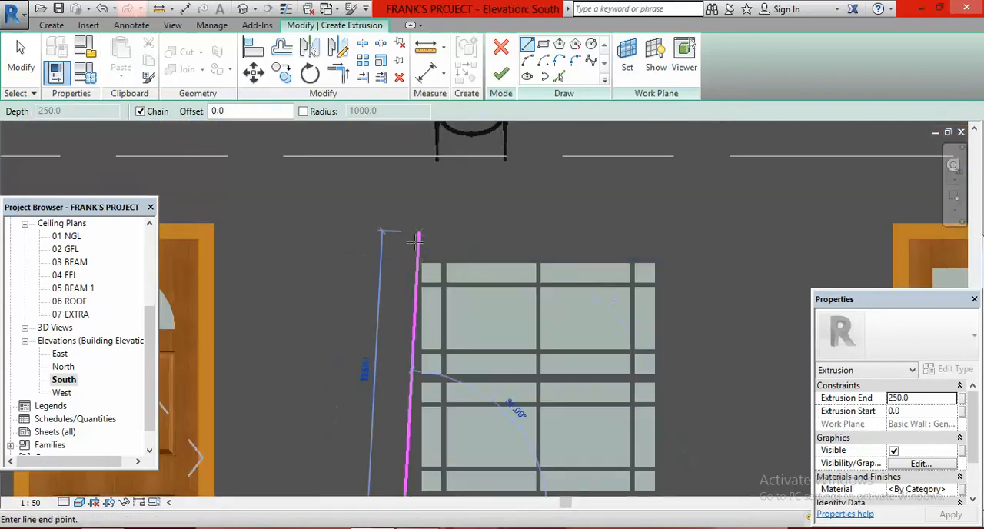
left_click(406, 251)
scroll(538, 245, "down", 4)
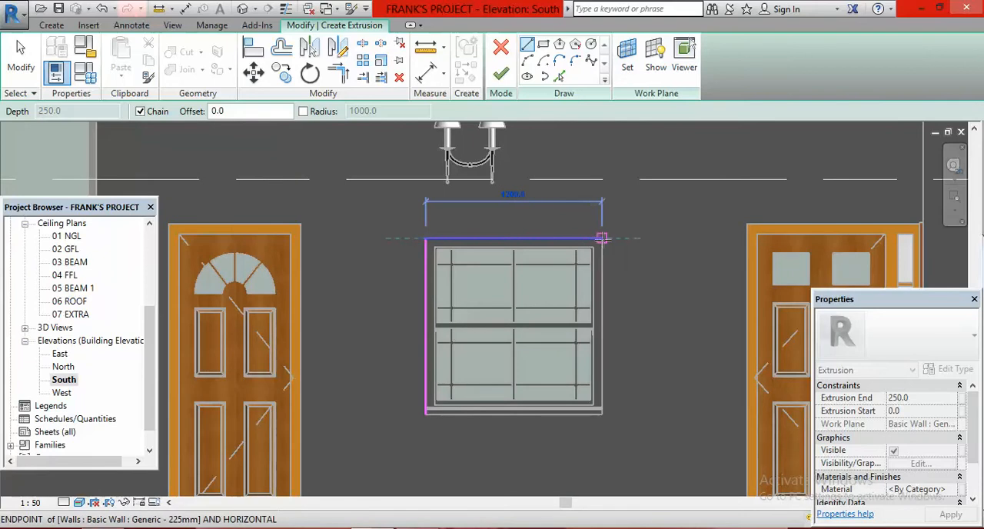
left_click(602, 239)
left_click(602, 413)
left_click(427, 414)
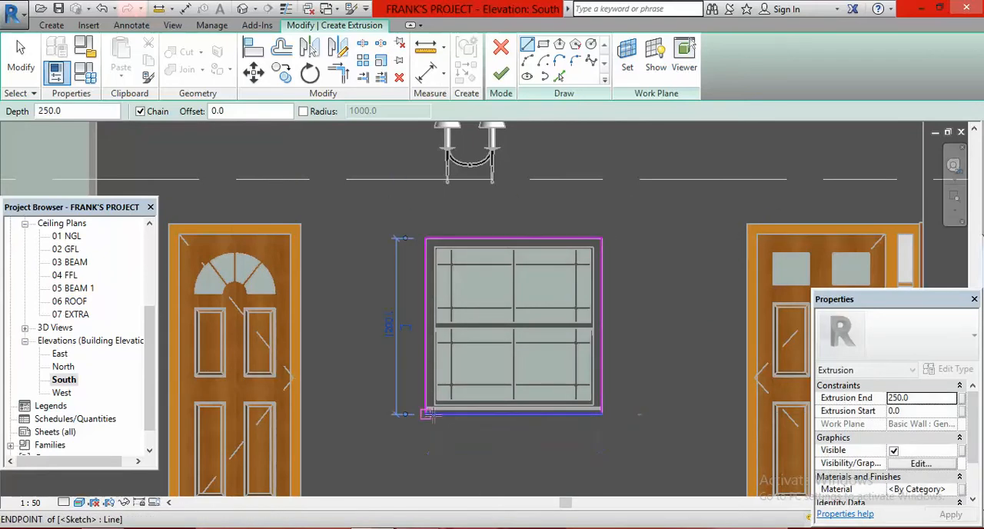
scroll(466, 413, "down", 3)
scroll(463, 367, "up", 1)
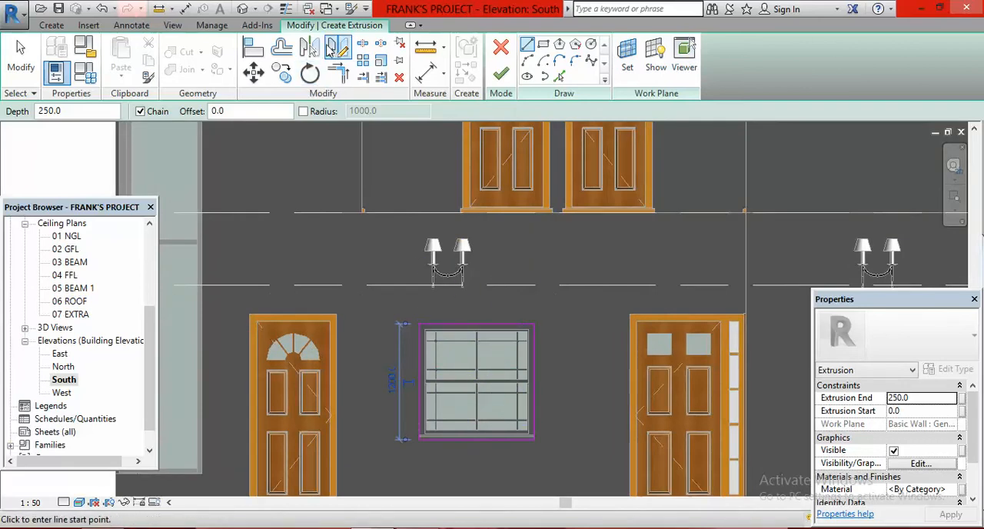
Offset copies of all four sides of the window rectangle outward by 150 mm to form an outer frame outline.
left_click(281, 49)
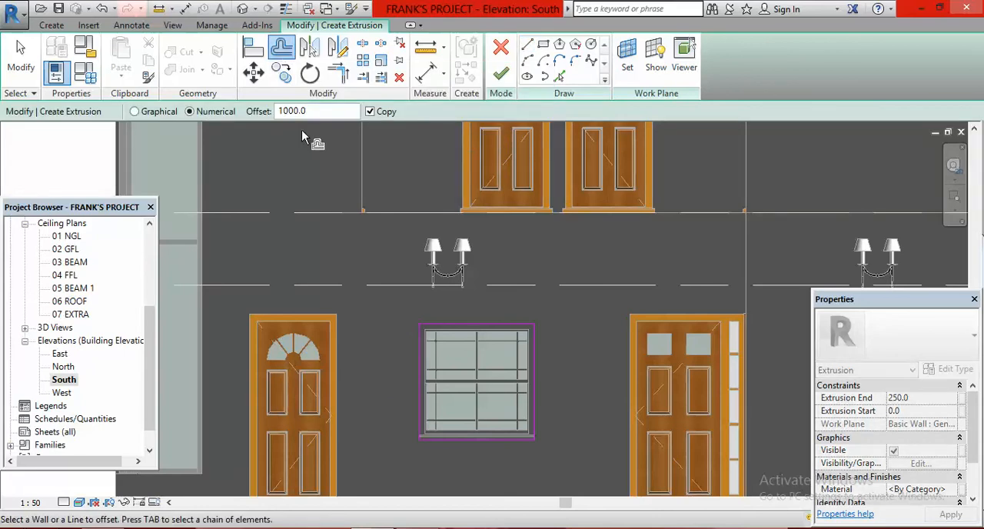
left_click(337, 114)
key("BackSpace")
key("BackSpace")
key("BackSpace")
key("BackSpace")
key("BackSpace")
key("BackSpace")
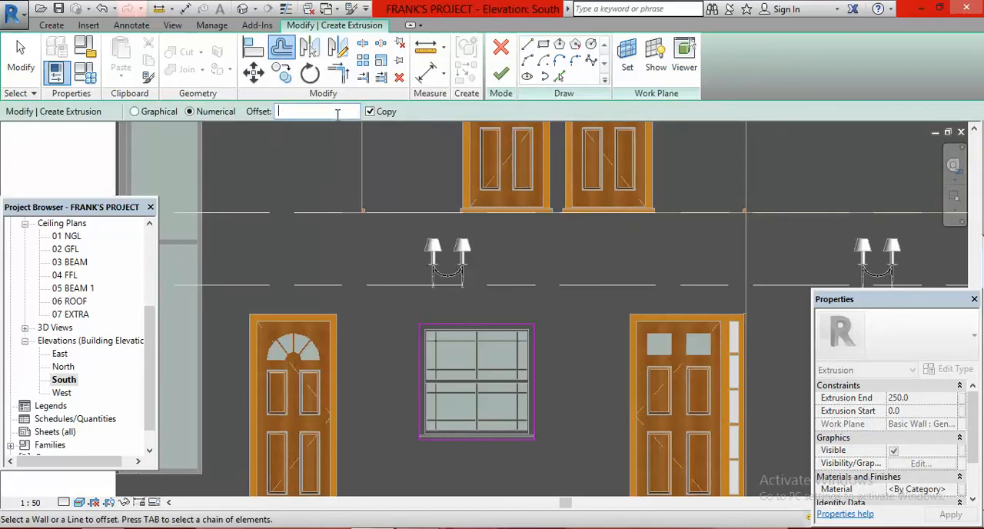
type("150")
left_click(496, 320)
left_click(424, 376)
left_click(498, 457)
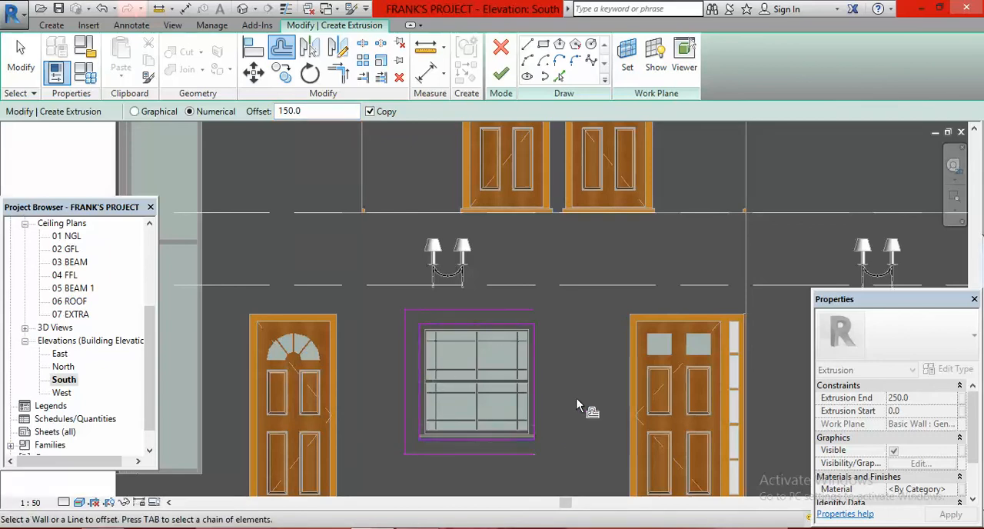
left_click(550, 385)
Check the two nested outlines around the window and finish the sketch to create the frame extrusion.
scroll(410, 355, "down", 1)
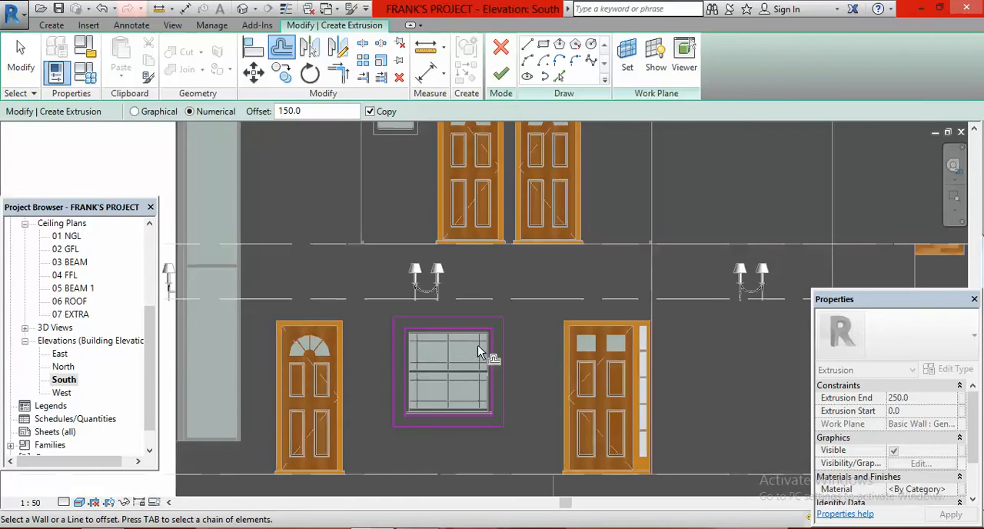
scroll(508, 331, "up", 1)
scroll(508, 354, "down", 2)
scroll(504, 380, "up", 1)
scroll(458, 335, "up", 3)
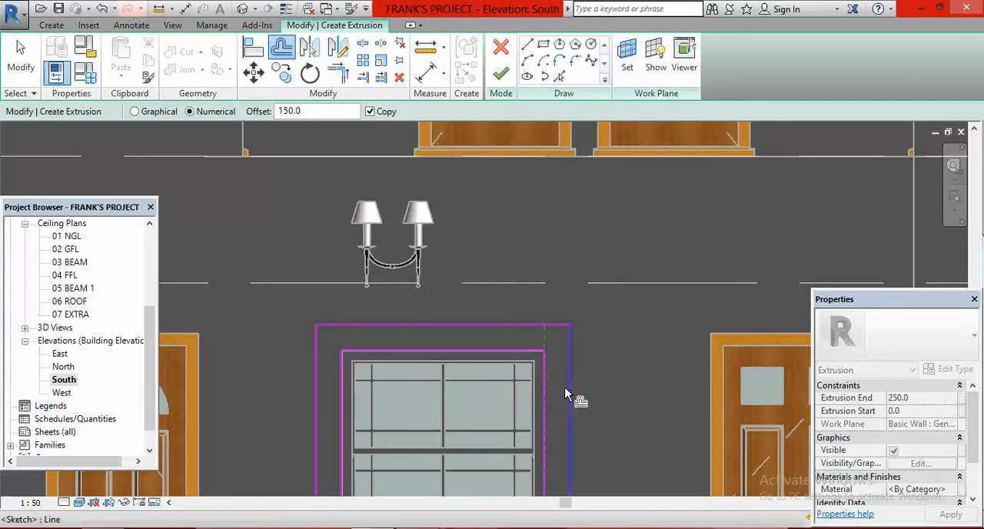
scroll(433, 354, "down", 4)
scroll(488, 465, "up", 2)
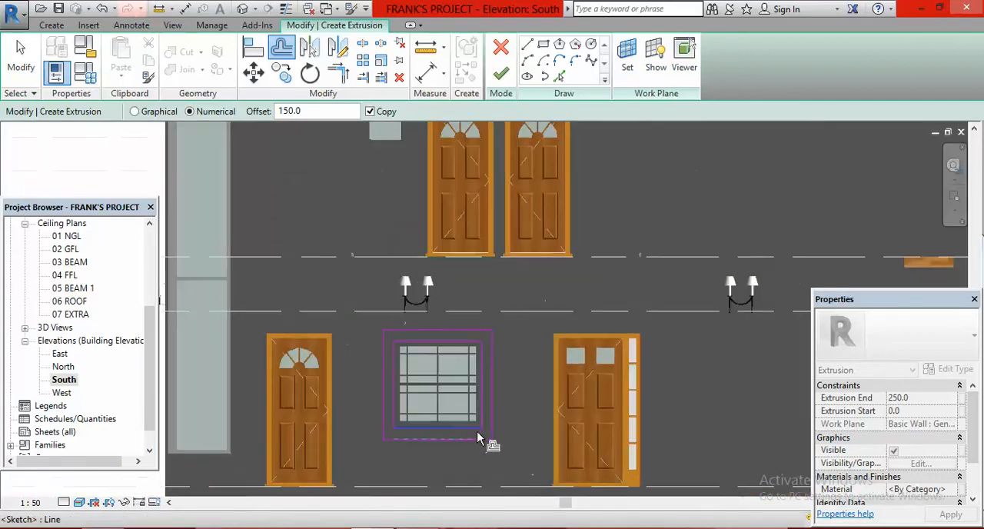
scroll(505, 386, "up", 1)
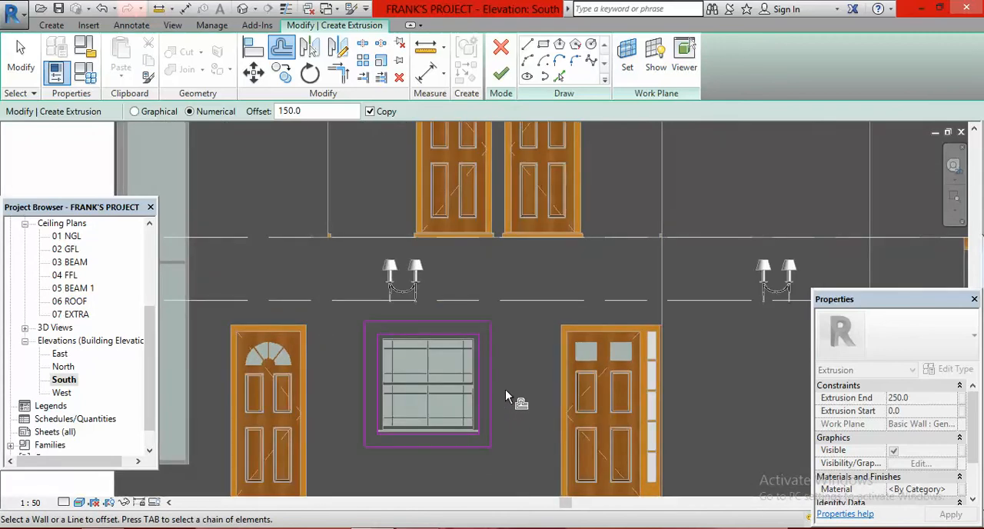
left_click(502, 78)
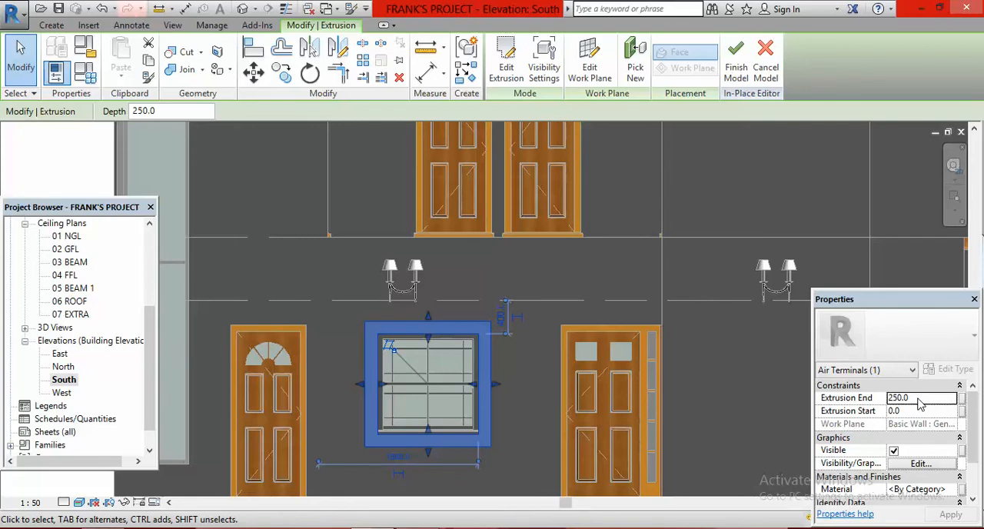
Set the window frame extrusion's Extrusion End to 75 mm.
left_click(919, 399)
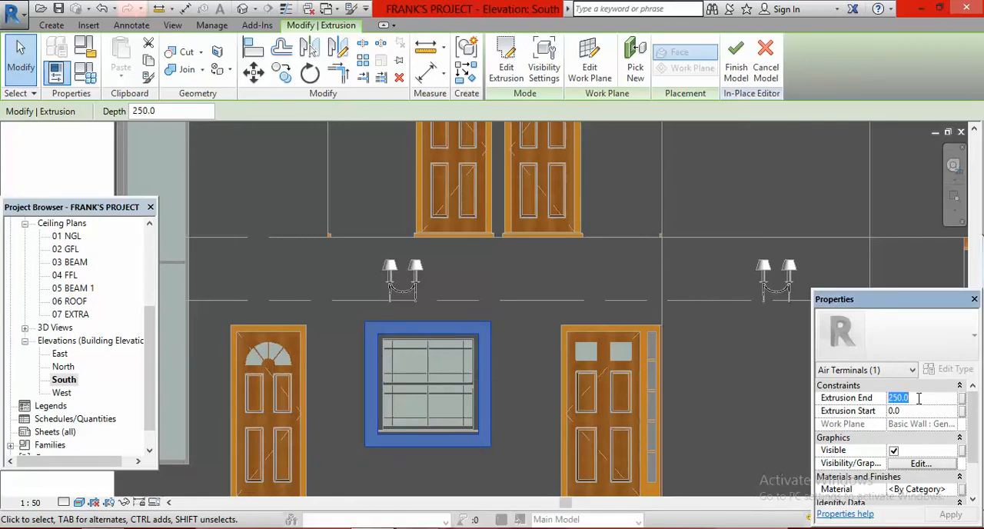
type("75")
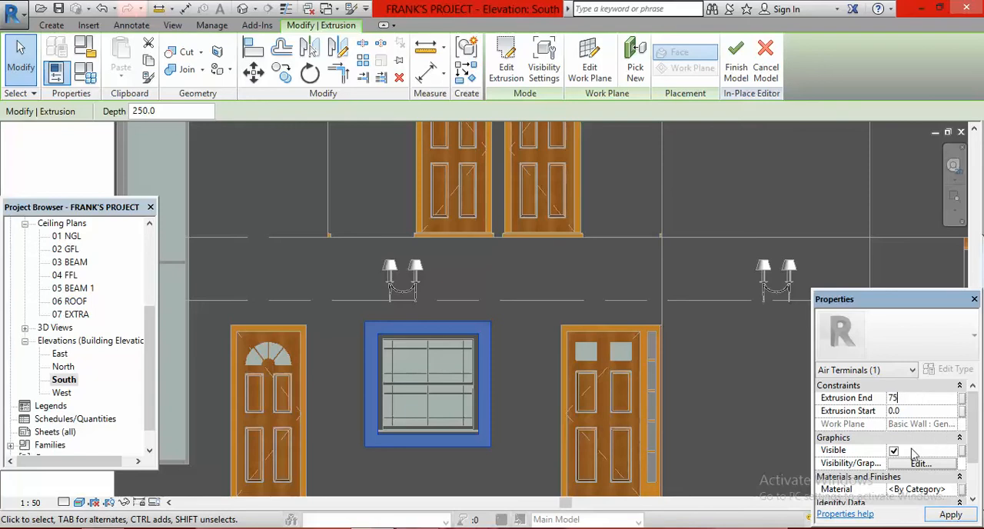
left_click(927, 490)
Assign the Gypsum Wall Board material to the window frame extrusion and finish the in-place model.
left_click(953, 490)
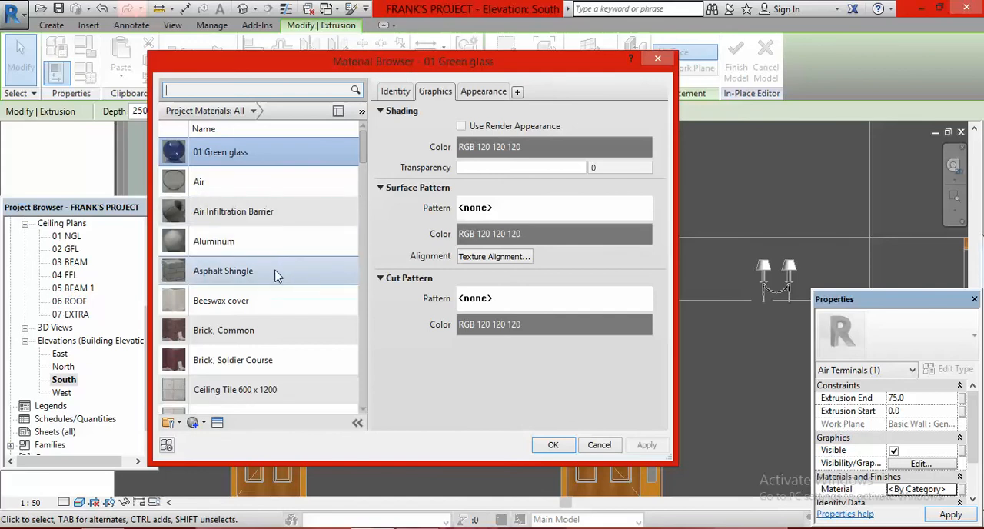
scroll(282, 283, "down", 1)
scroll(365, 415, "down", 5)
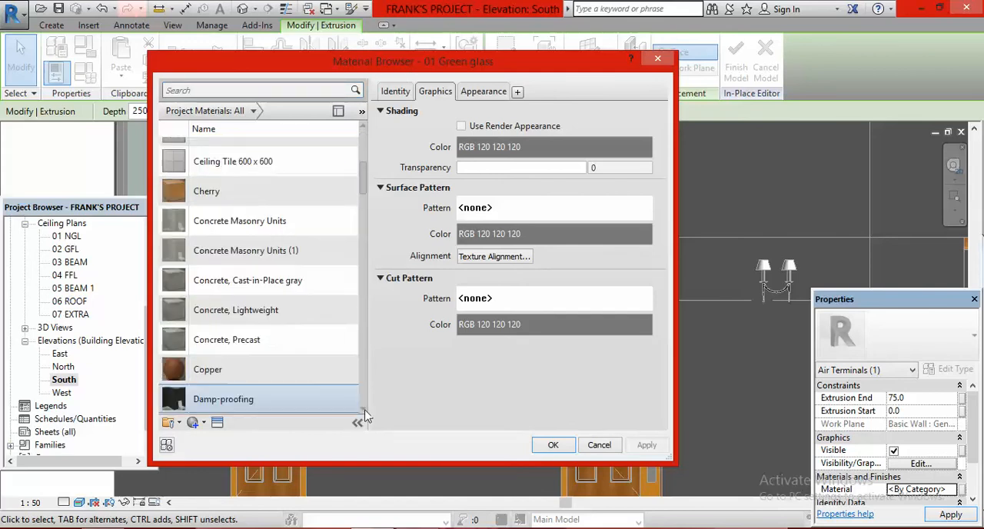
scroll(365, 416, "down", 4)
scroll(366, 416, "down", 3)
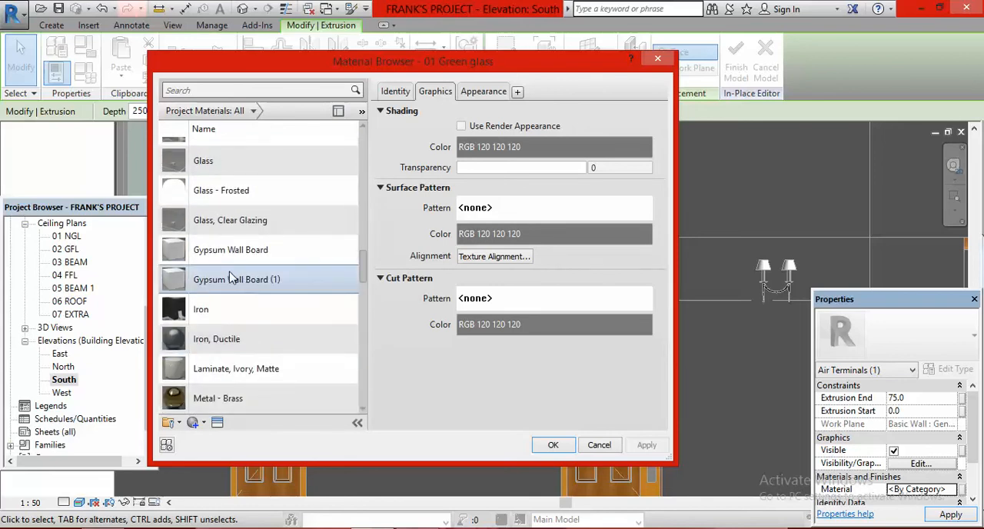
left_click(229, 252)
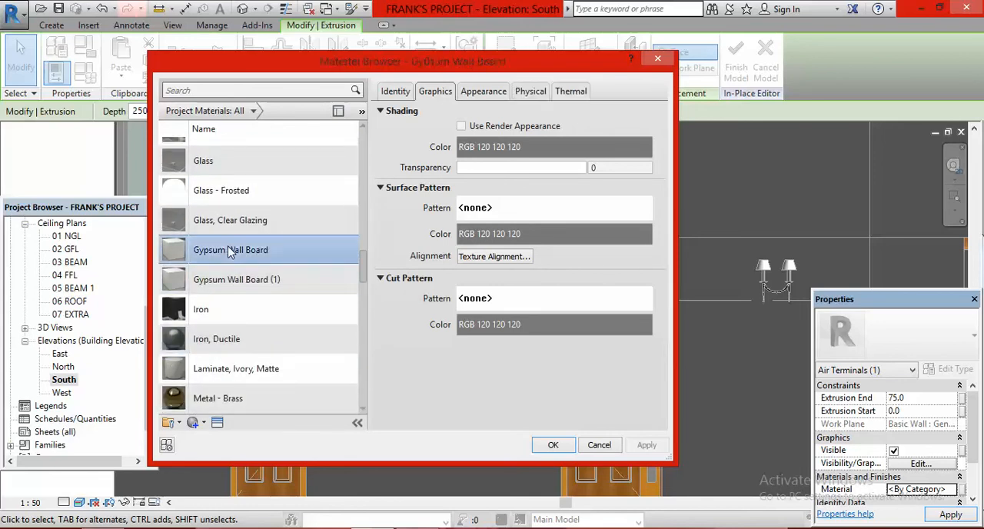
left_click(553, 444)
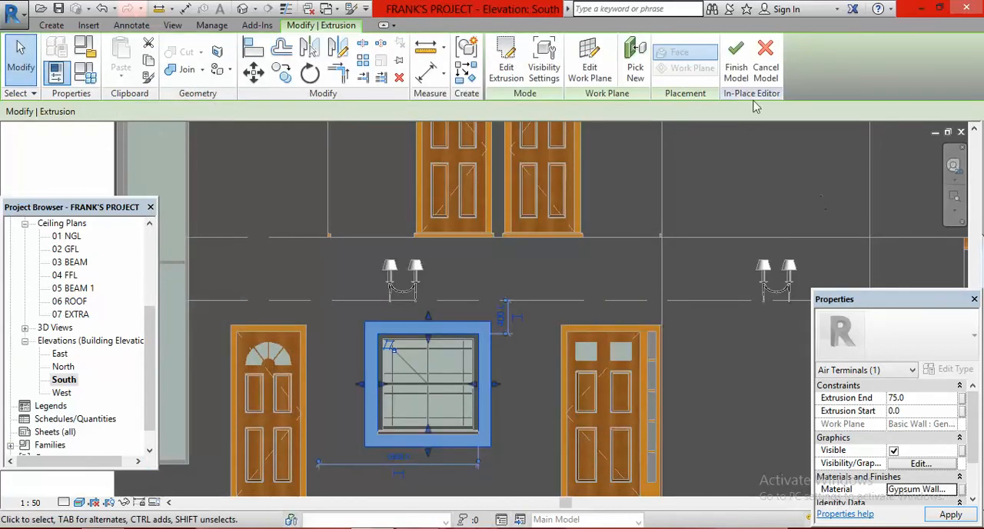
left_click(736, 57)
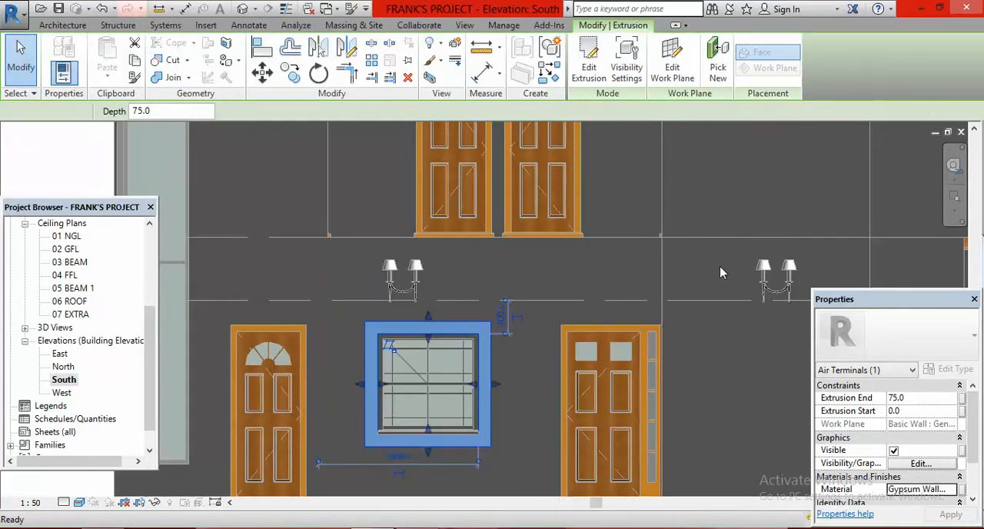
left_click(721, 273)
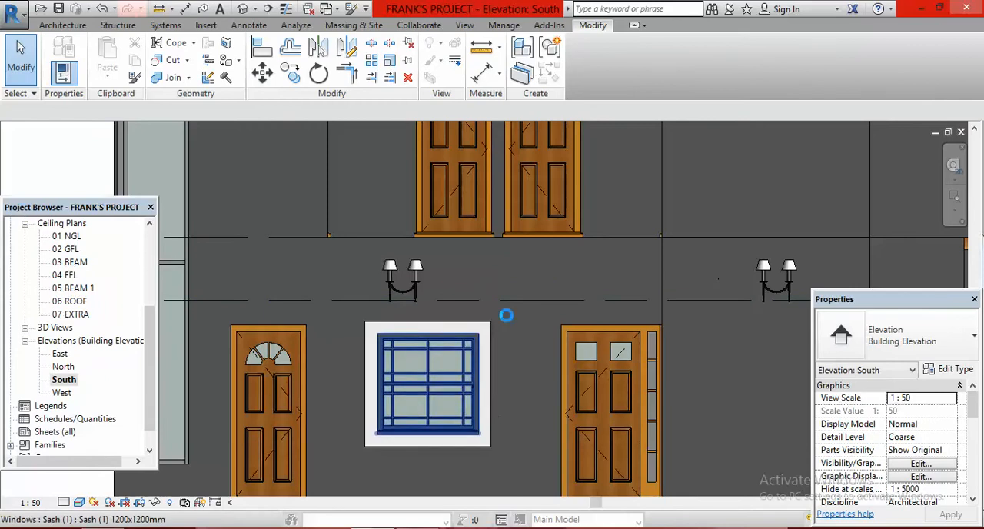
Inspect the projecting ground-floor window frame up close in the default 3D view.
scroll(506, 315, "down", 4)
left_click(249, 9)
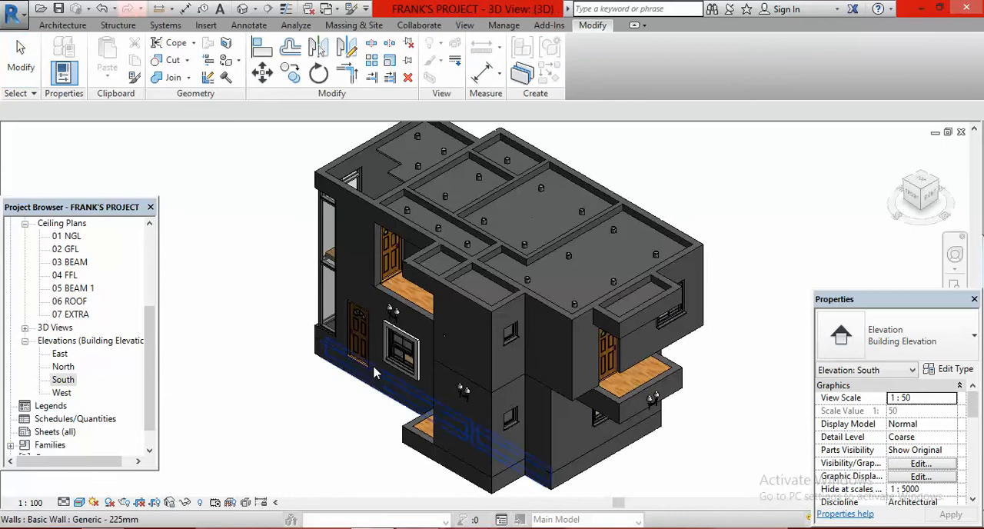
scroll(377, 376, "up", 8)
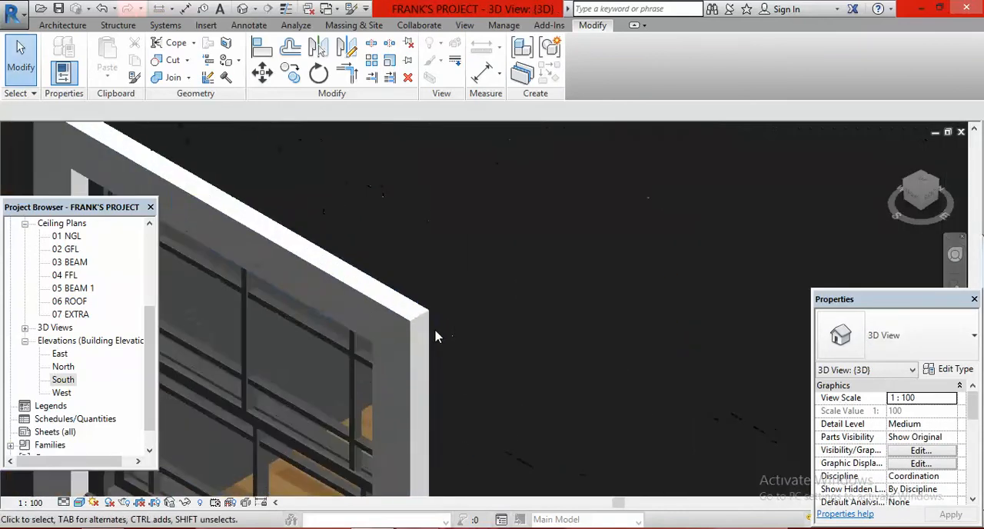
scroll(421, 318, "up", 4)
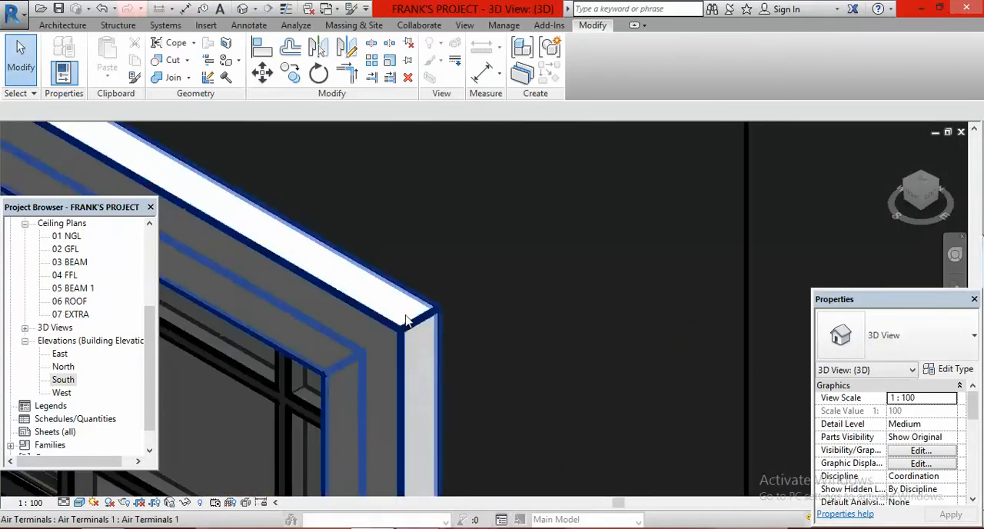
scroll(423, 309, "down", 10)
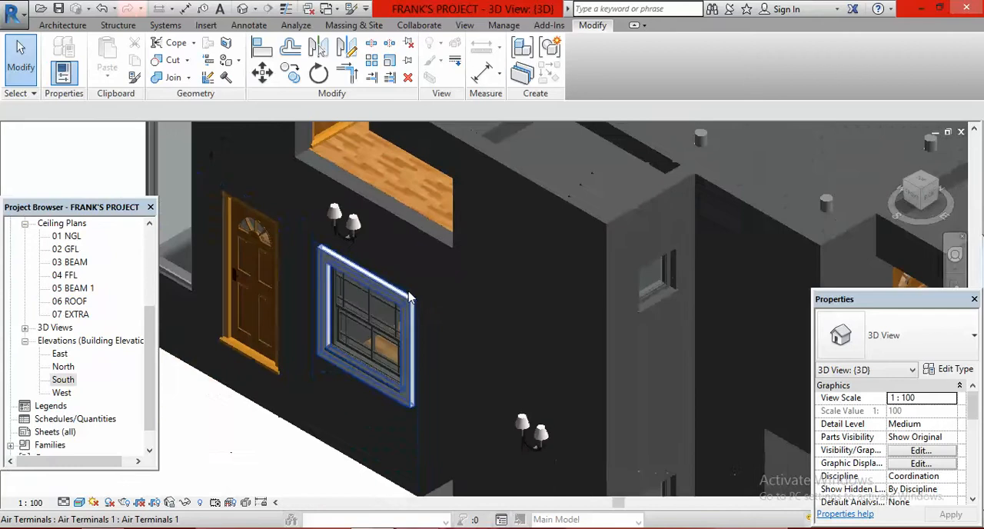
scroll(416, 355, "down", 5)
scroll(423, 350, "up", 4)
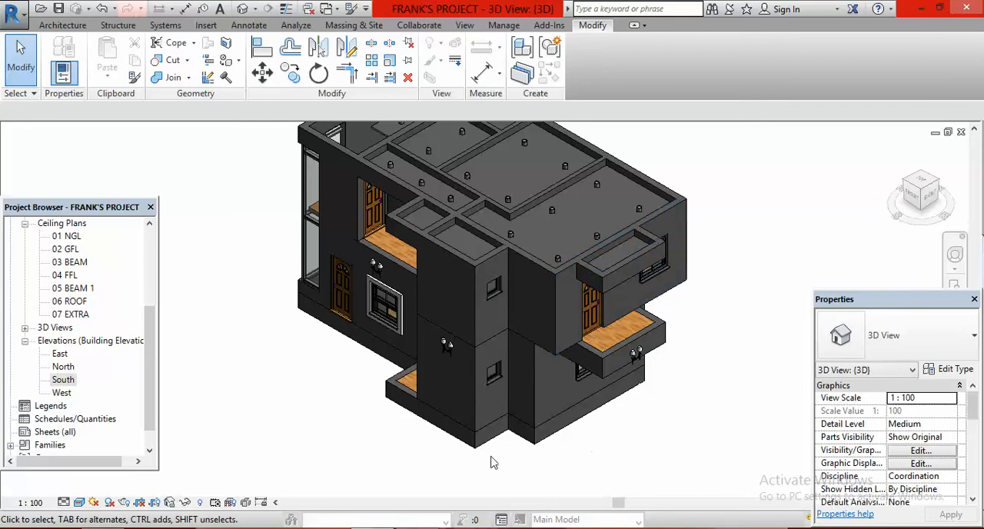
Open the North elevation and create a new in-place model in the Air Terminals category with the default name.
double_click(63, 366)
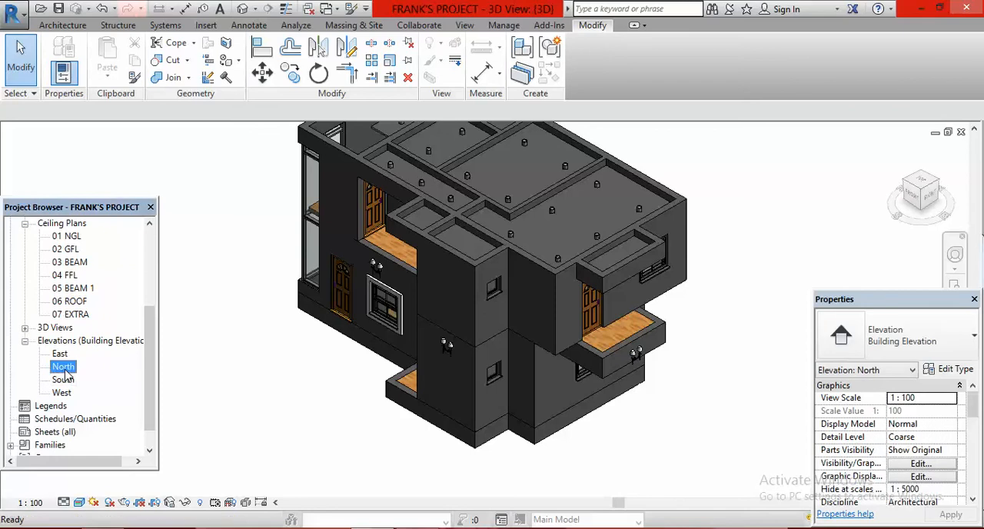
scroll(617, 357, "up", 6)
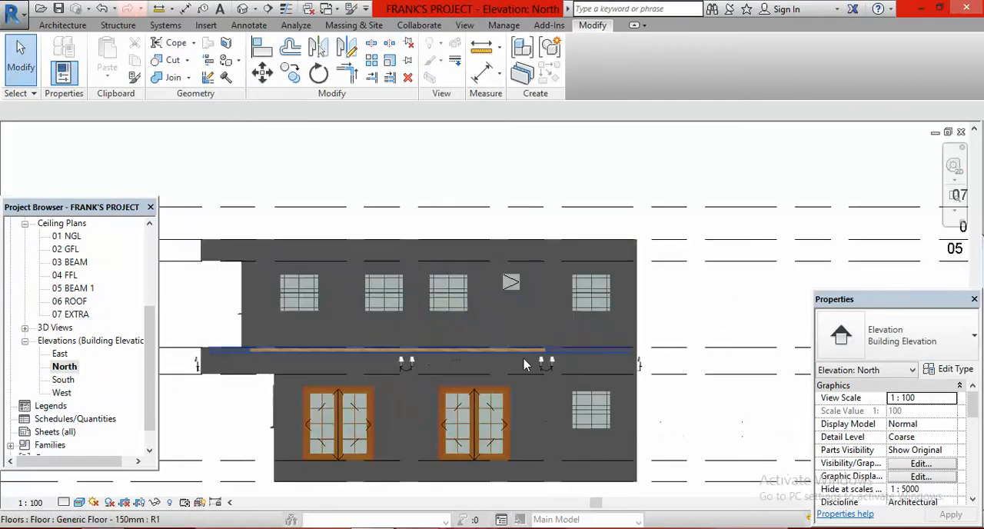
scroll(403, 356, "down", 2)
scroll(439, 310, "up", 3)
scroll(363, 327, "up", 3)
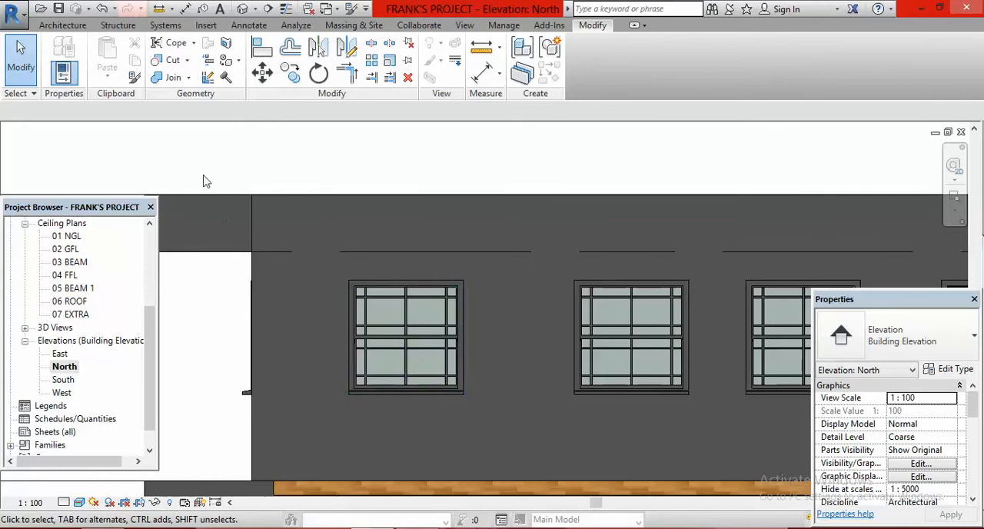
left_click(66, 26)
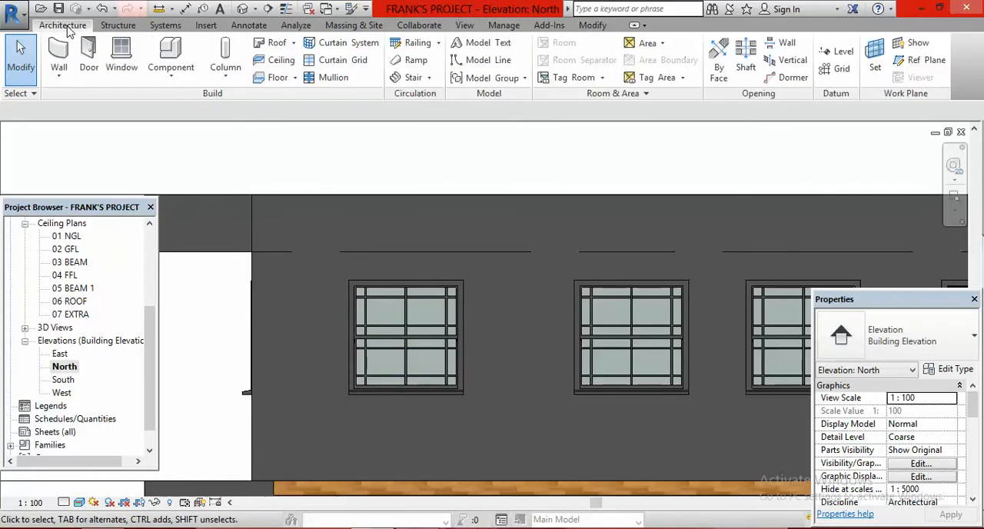
left_click(185, 69)
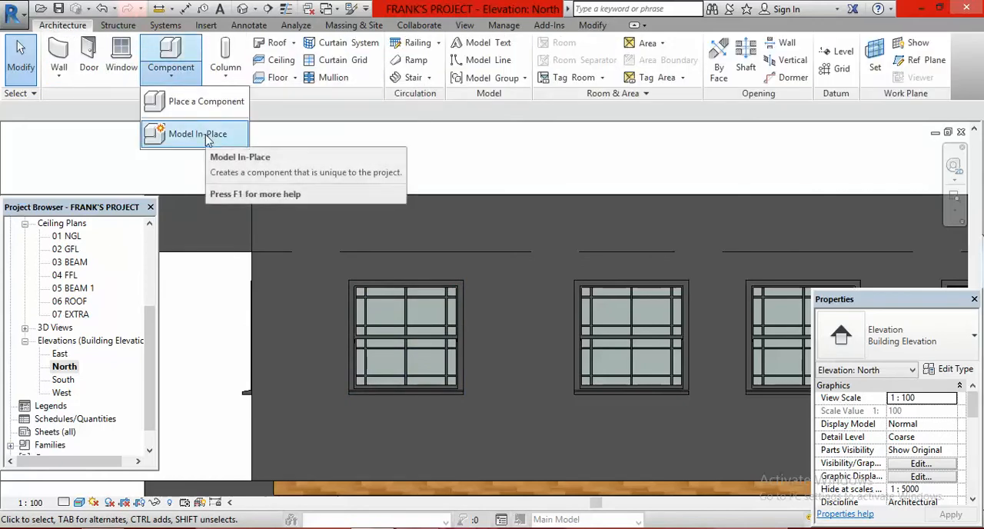
left_click(206, 136)
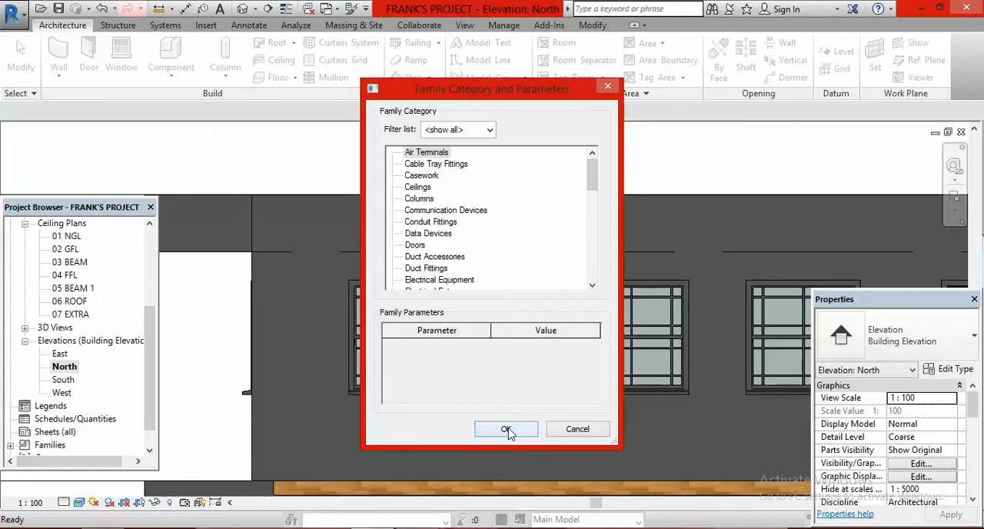
left_click(506, 428)
left_click(492, 297)
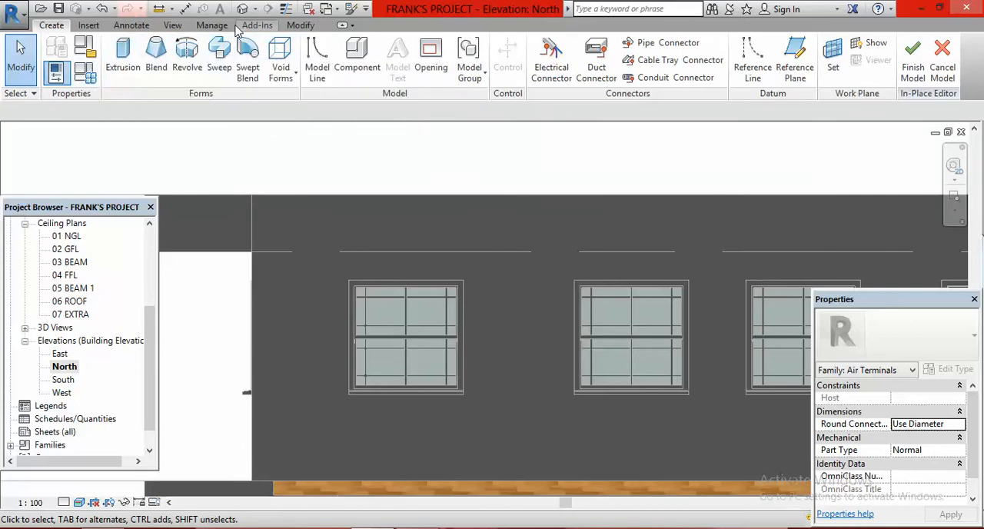
Start a solid sweep with a sketched path, picking the upper-floor wall face as its work plane.
left_click(219, 62)
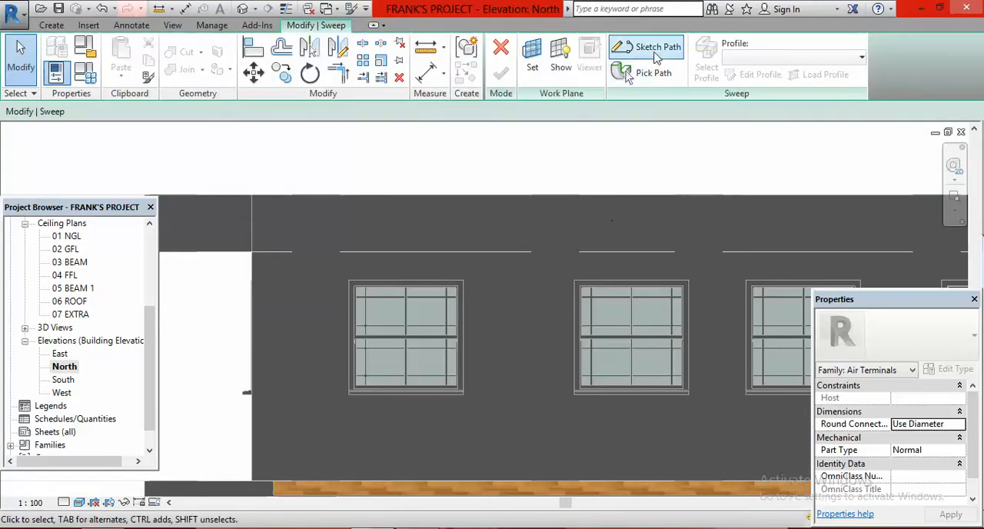
left_click(649, 48)
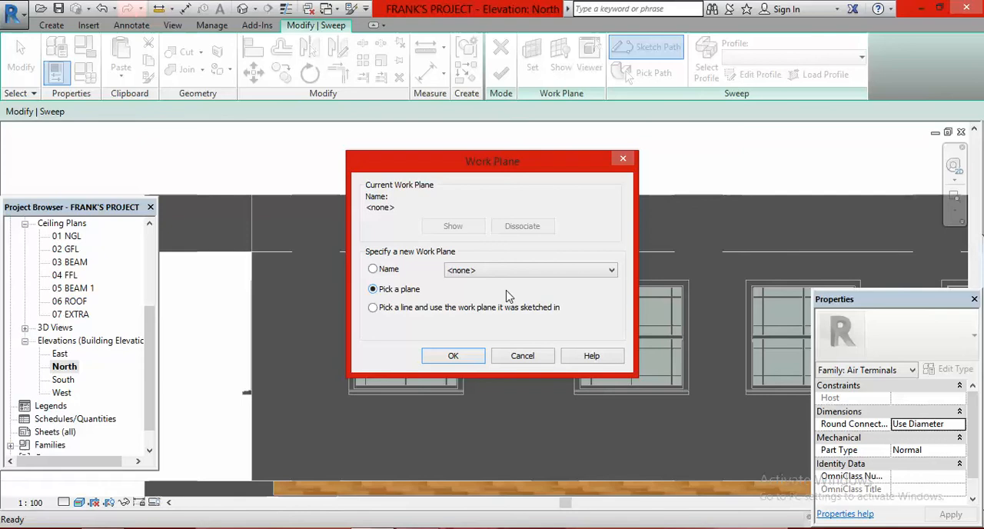
left_click(454, 357)
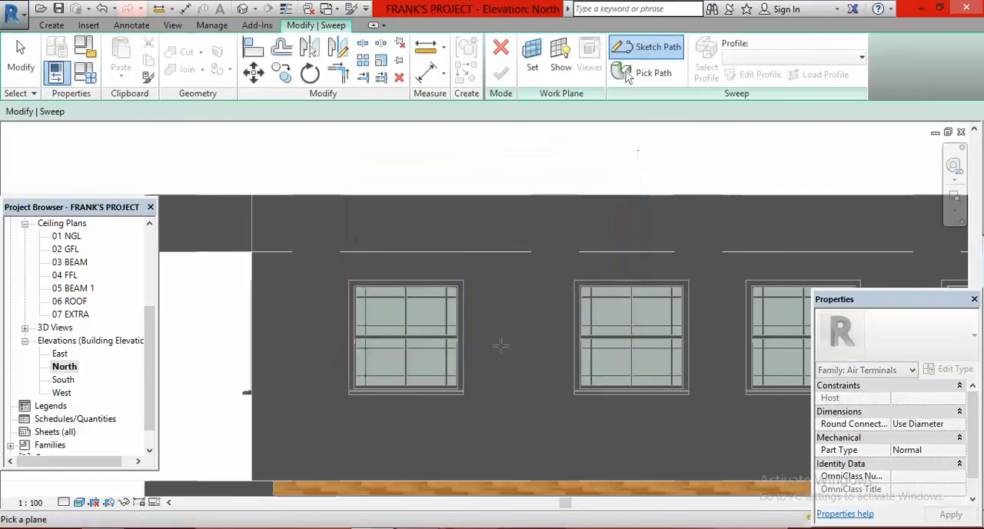
scroll(478, 258, "down", 3)
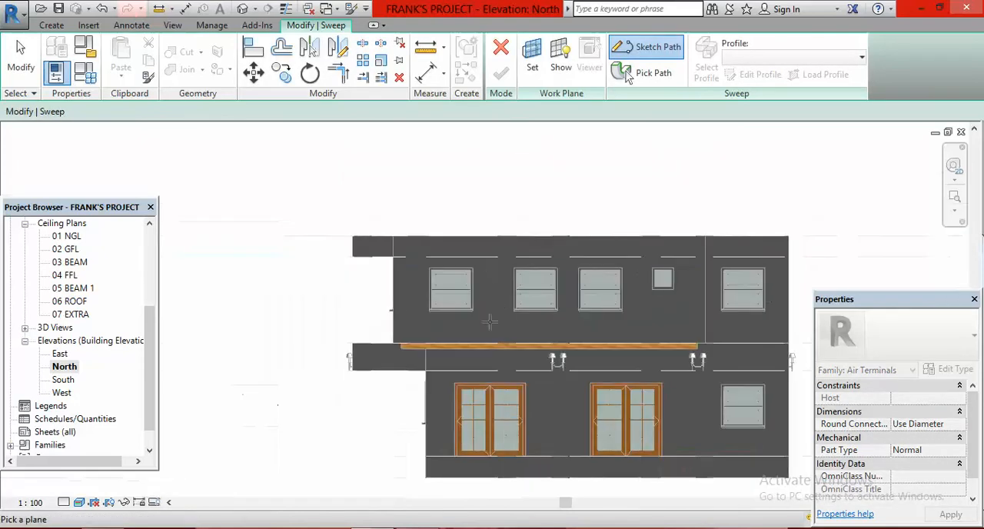
scroll(471, 338, "up", 3)
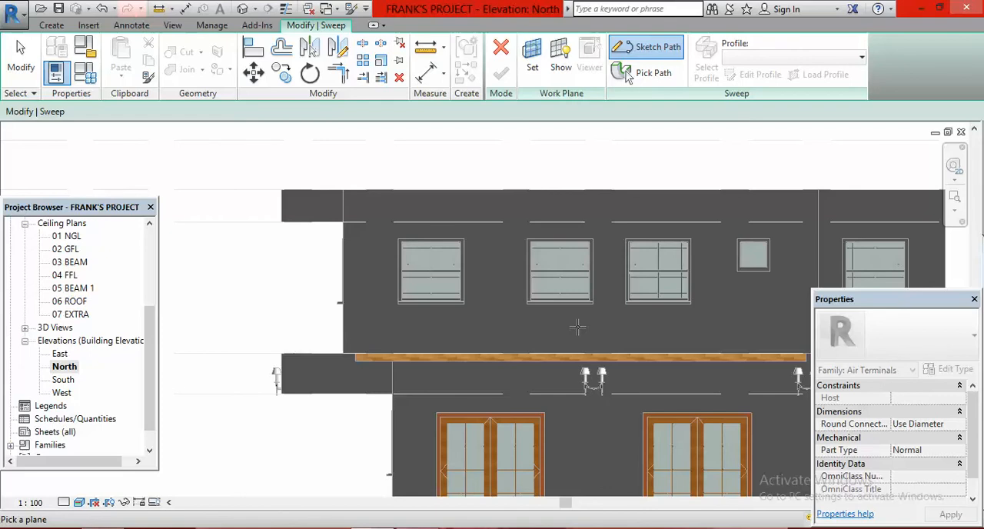
scroll(472, 325, "down", 2)
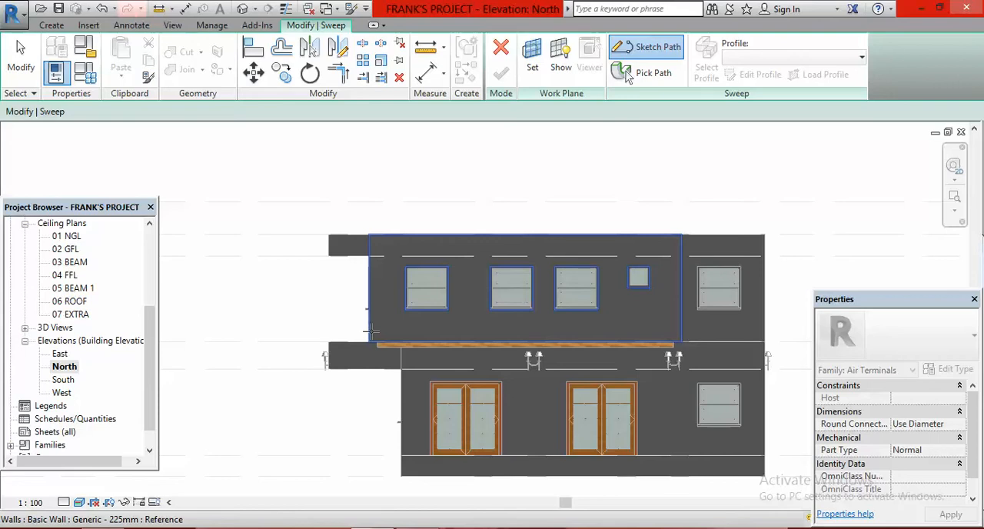
left_click(646, 47)
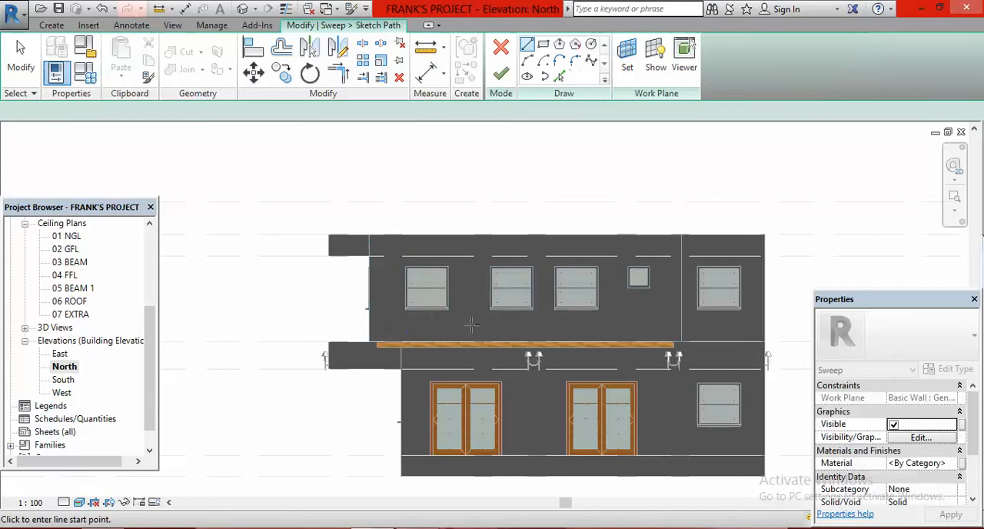
Sketch a closed rectangular sweep path with chained lines along the outer edges of the upper-floor window nearest the balcony-side wall end.
scroll(413, 288, "up", 1)
scroll(413, 288, "up", 6)
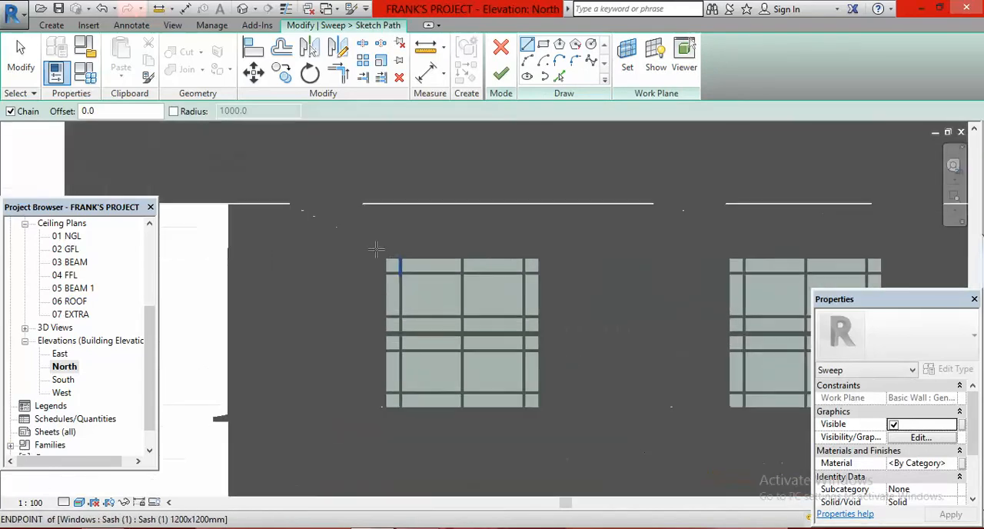
scroll(375, 254, "down", 2)
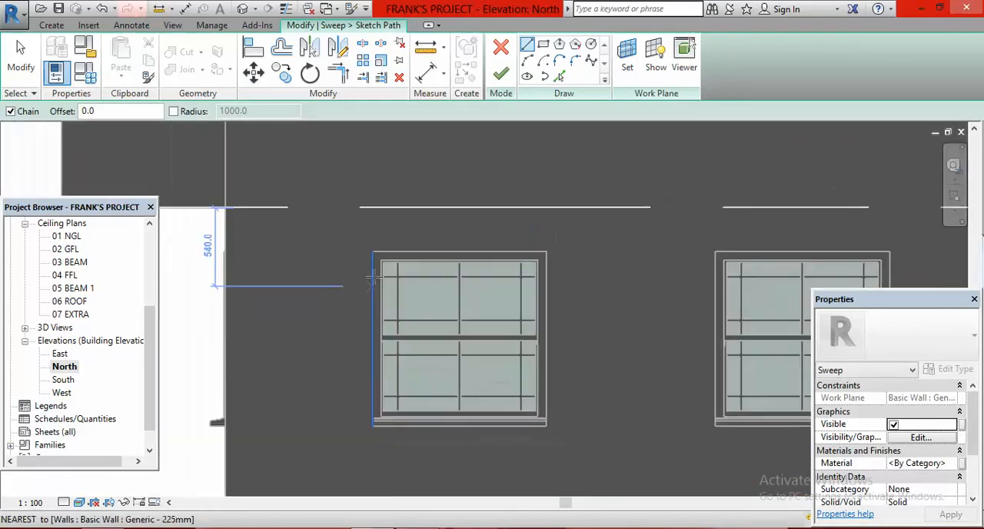
scroll(373, 249, "up", 3)
left_click(370, 247)
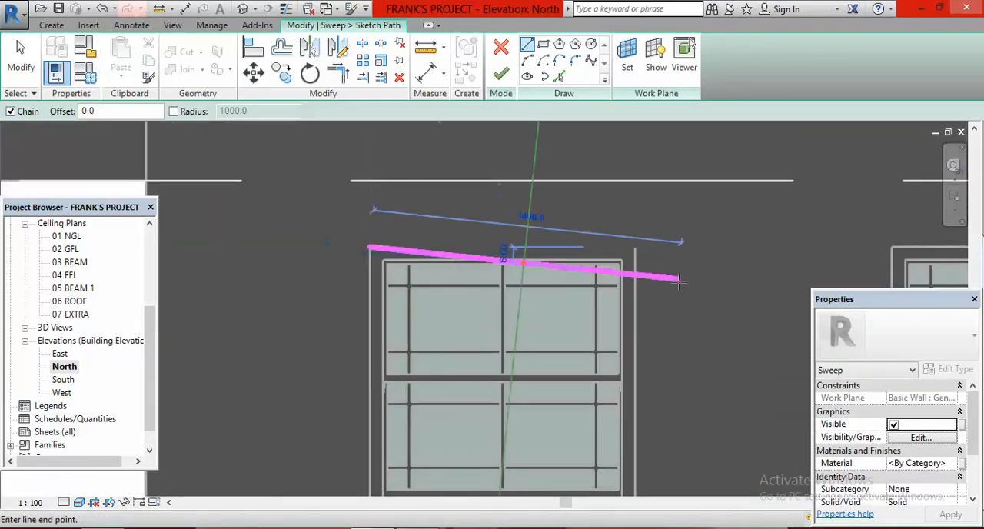
left_click(635, 247)
scroll(634, 246, "down", 2)
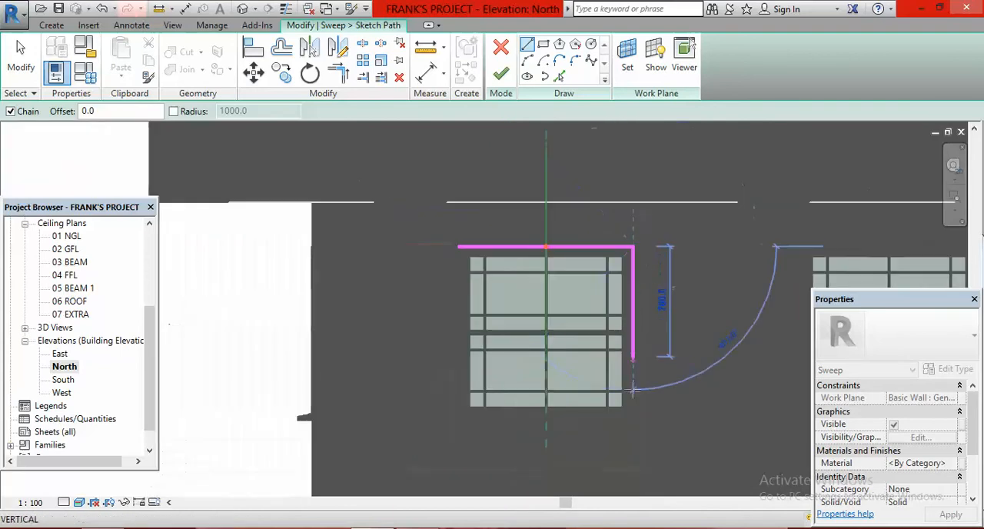
scroll(637, 439, "up", 4)
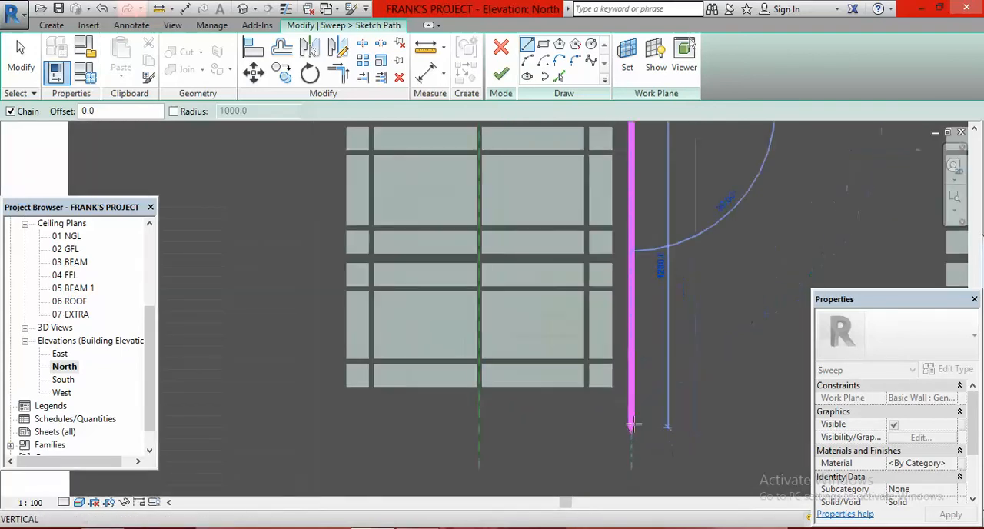
left_click(630, 412)
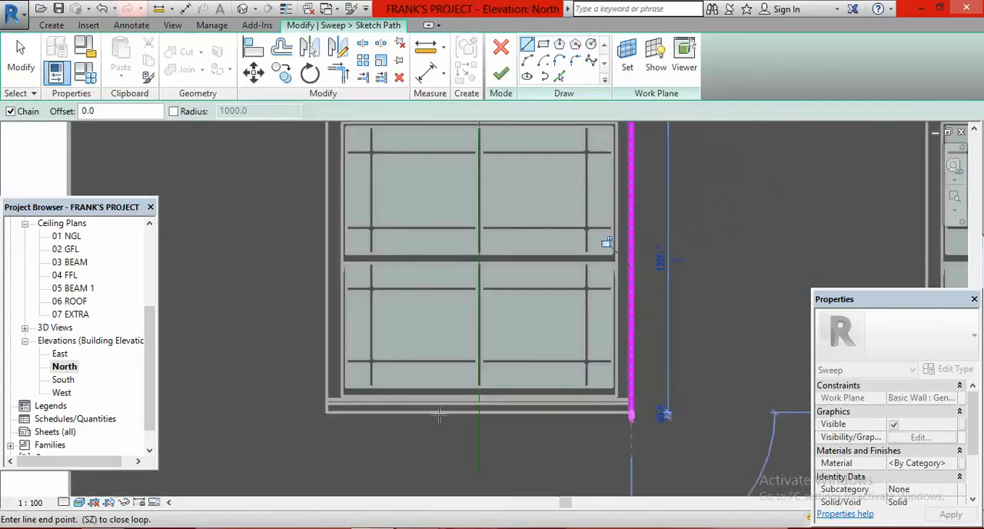
left_click(327, 412)
scroll(323, 356, "down", 2)
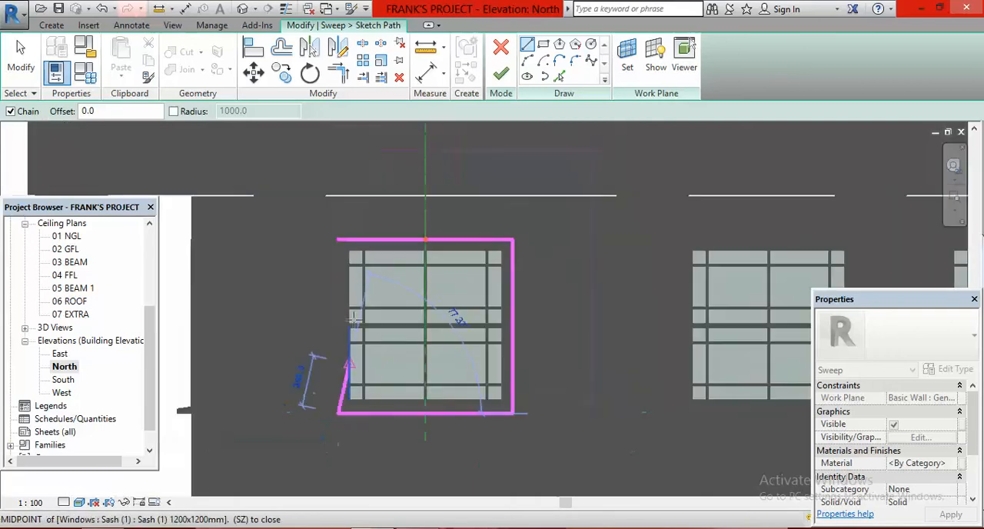
left_click(338, 240)
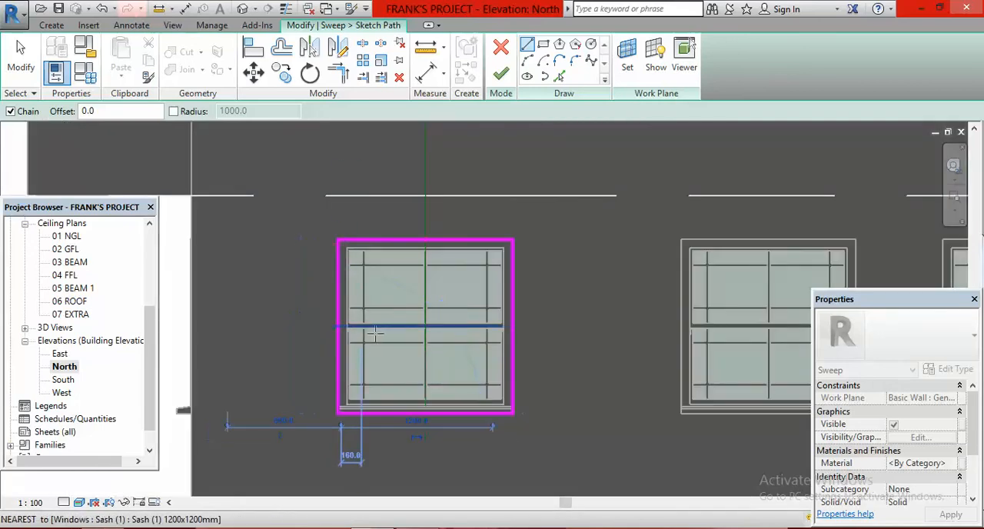
scroll(384, 292, "down", 2)
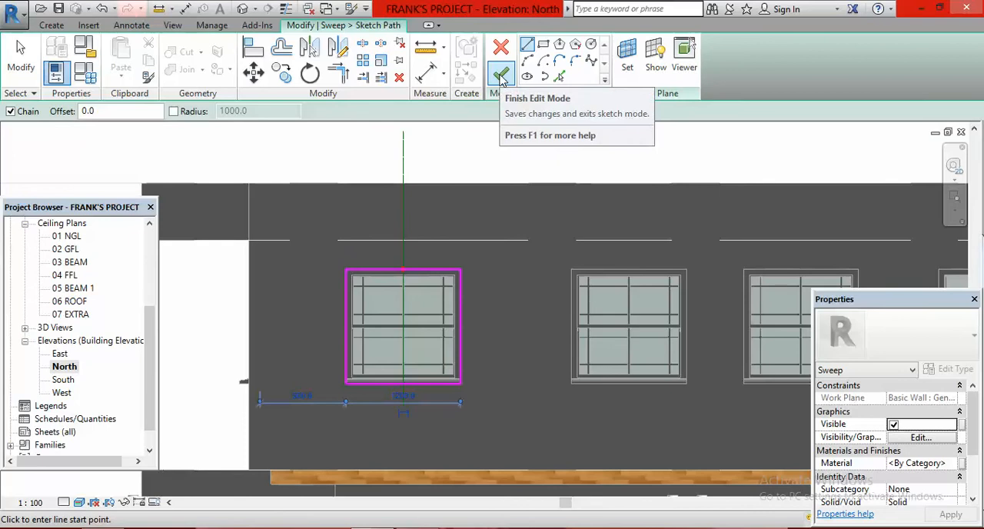
Finish the sweep path and open its profile sketch for editing in the East elevation.
left_click(501, 76)
scroll(519, 357, "down", 2)
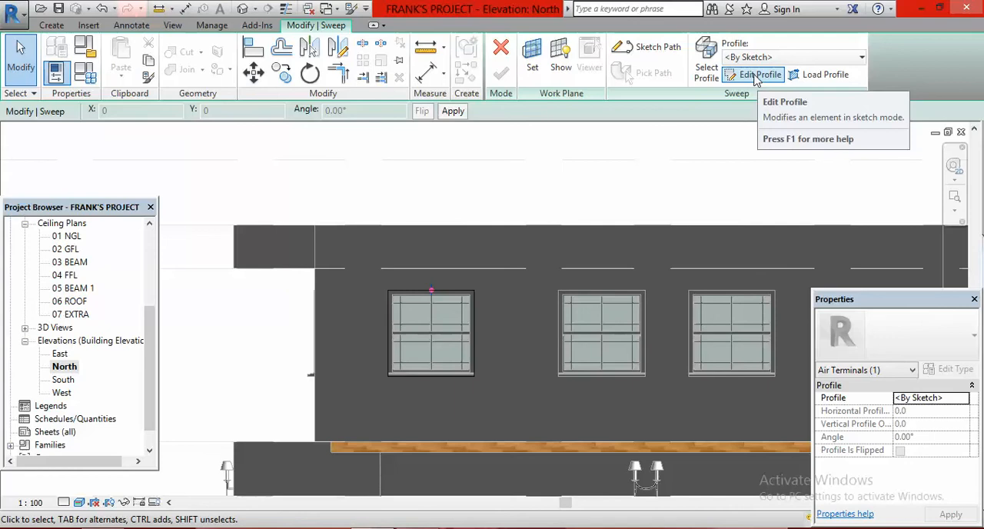
left_click(756, 78)
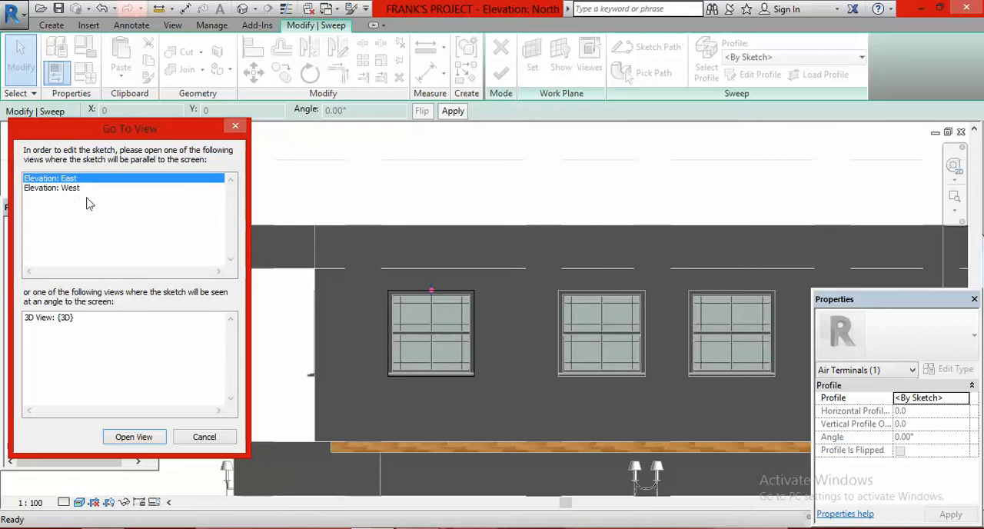
left_click(142, 444)
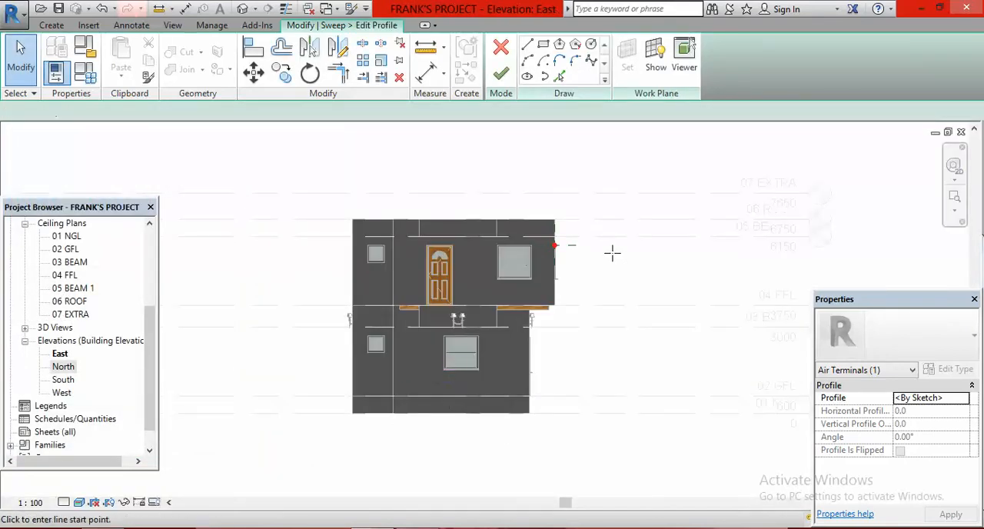
Sketch chained profile lines from the path's reference point at the wall face: 150 mm up, 45 mm outward and 35 mm down.
scroll(592, 252, "up", 5)
scroll(504, 254, "down", 3)
scroll(501, 249, "up", 2)
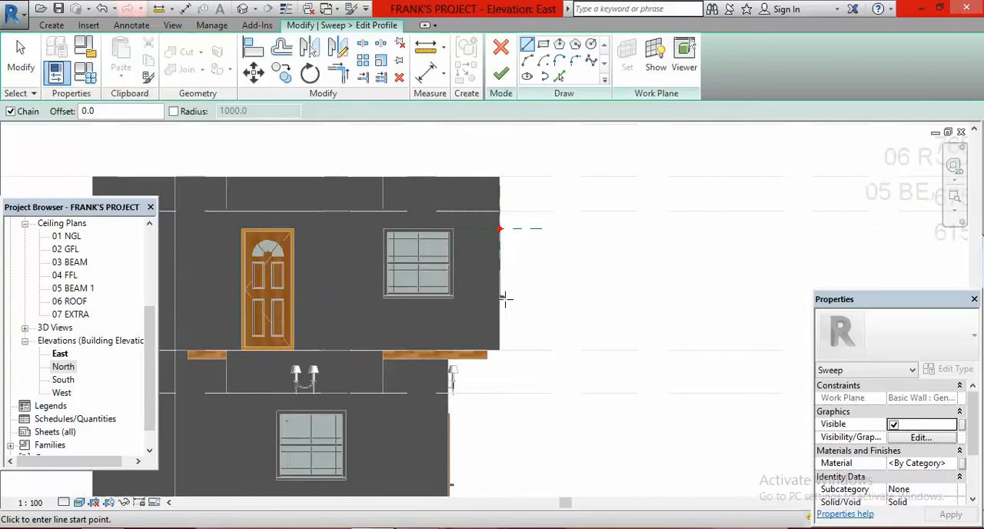
scroll(467, 283, "down", 1)
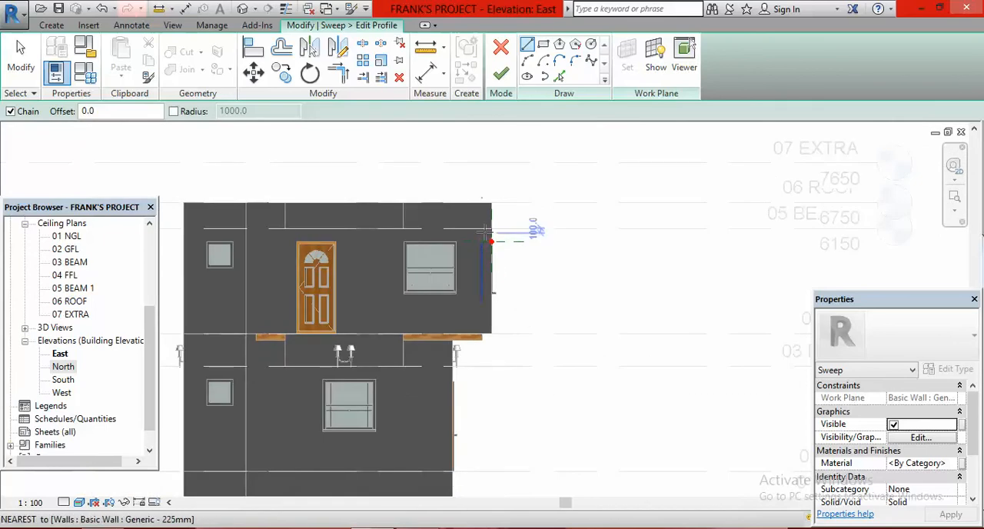
scroll(485, 242, "up", 8)
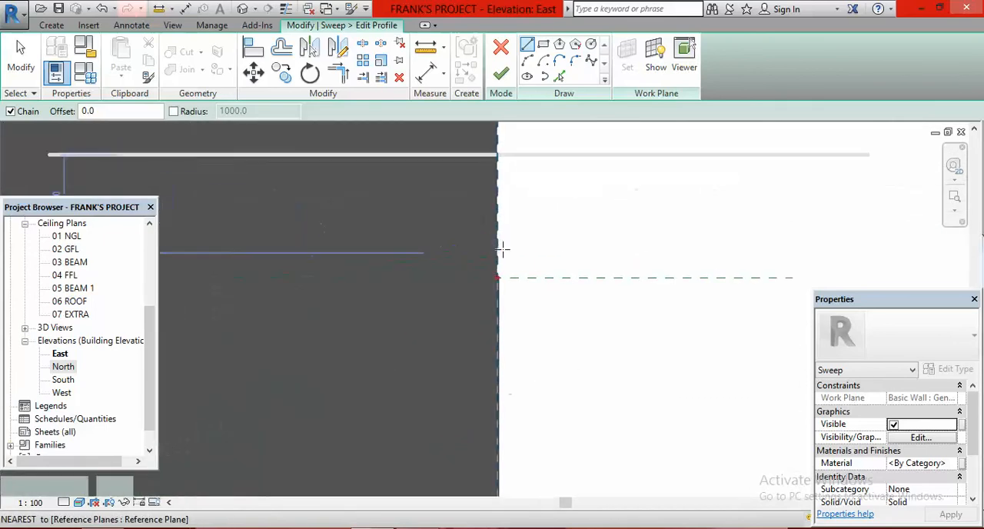
scroll(505, 262, "up", 3)
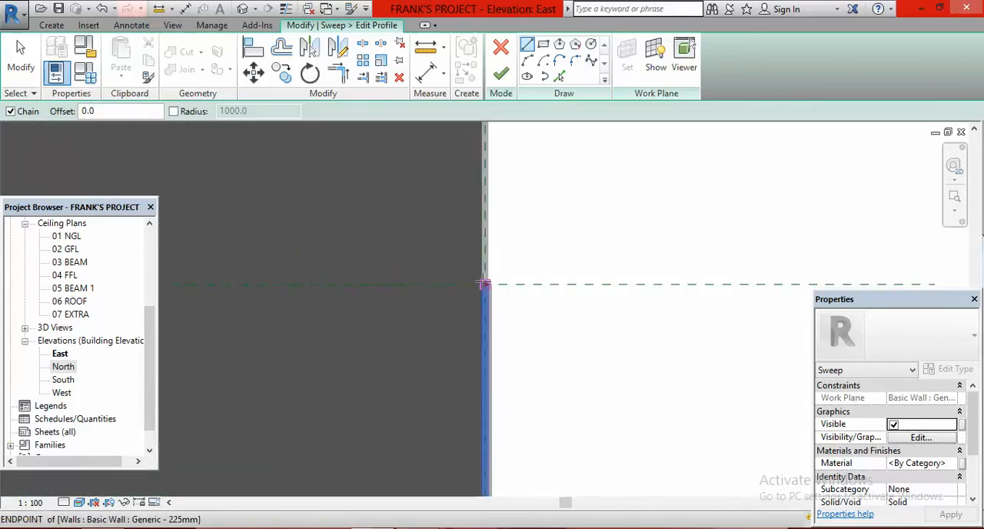
left_click(484, 283)
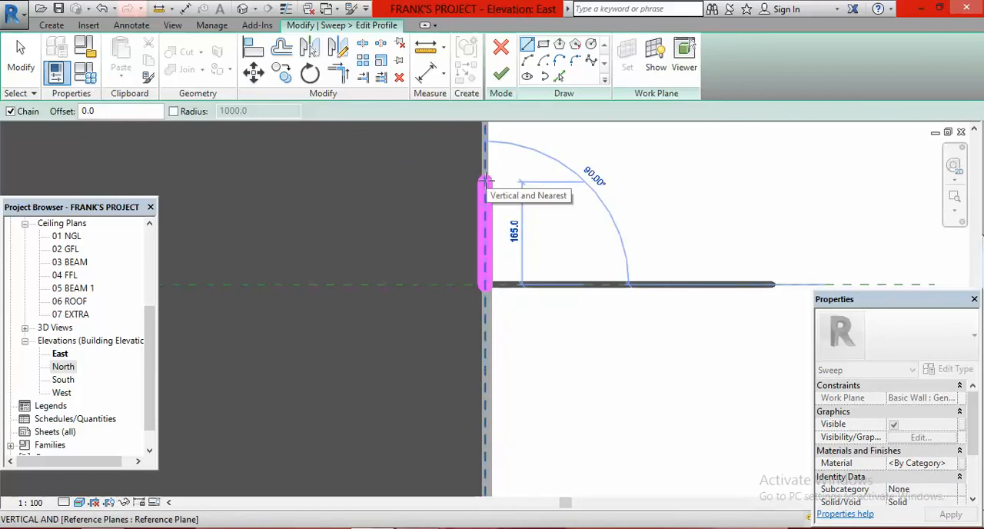
type("150")
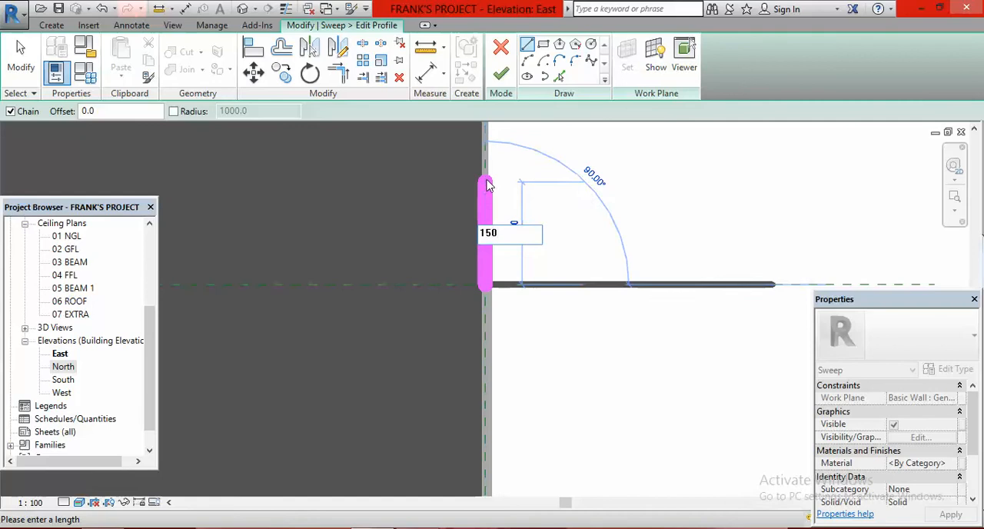
key("Return")
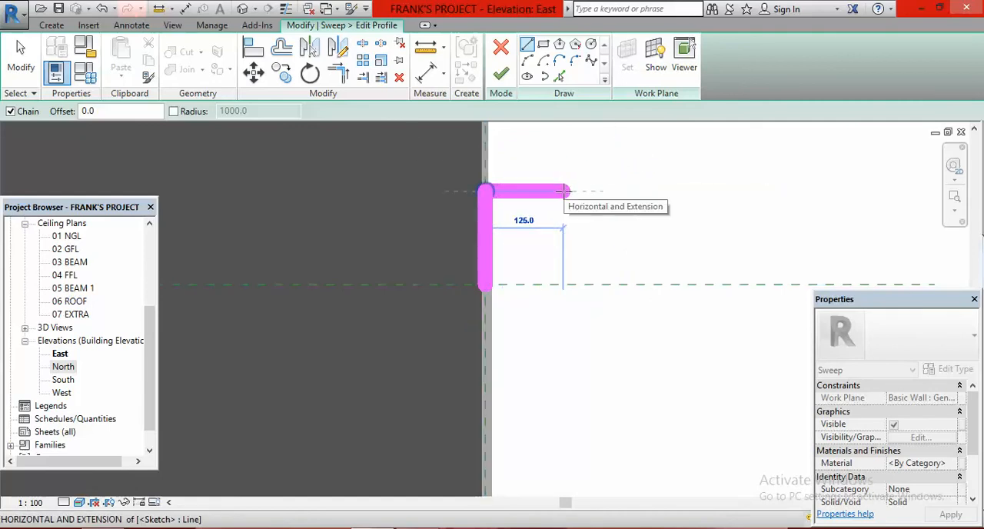
type("40")
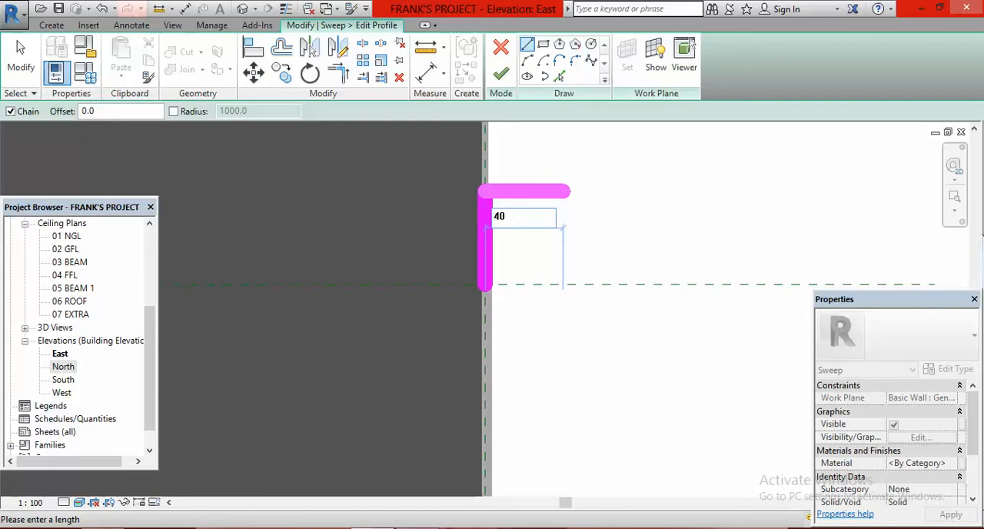
type("5")
key("Return")
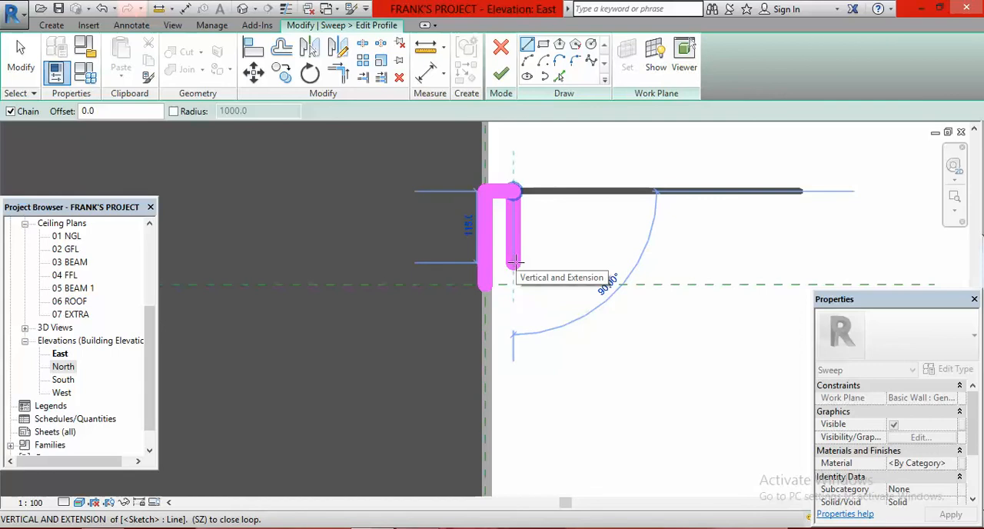
type("35")
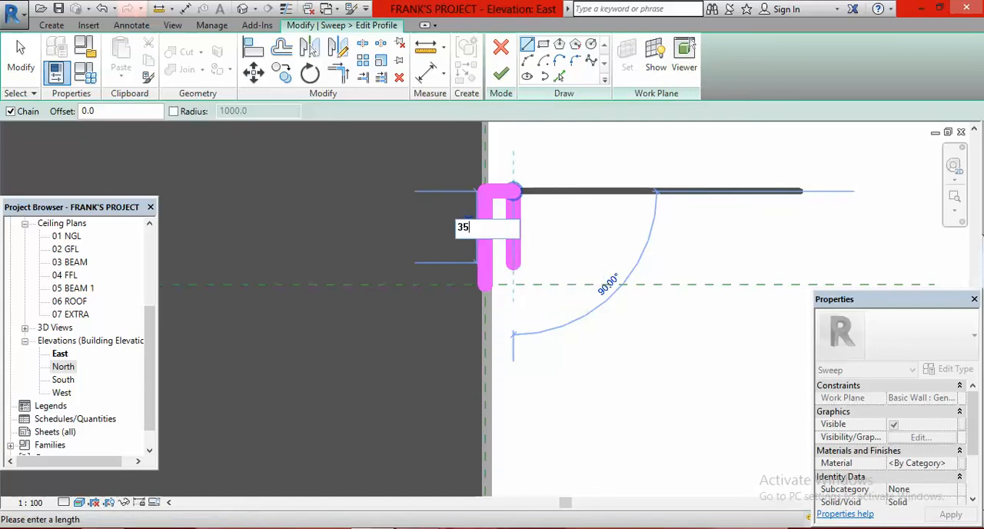
key("Return")
key("Escape")
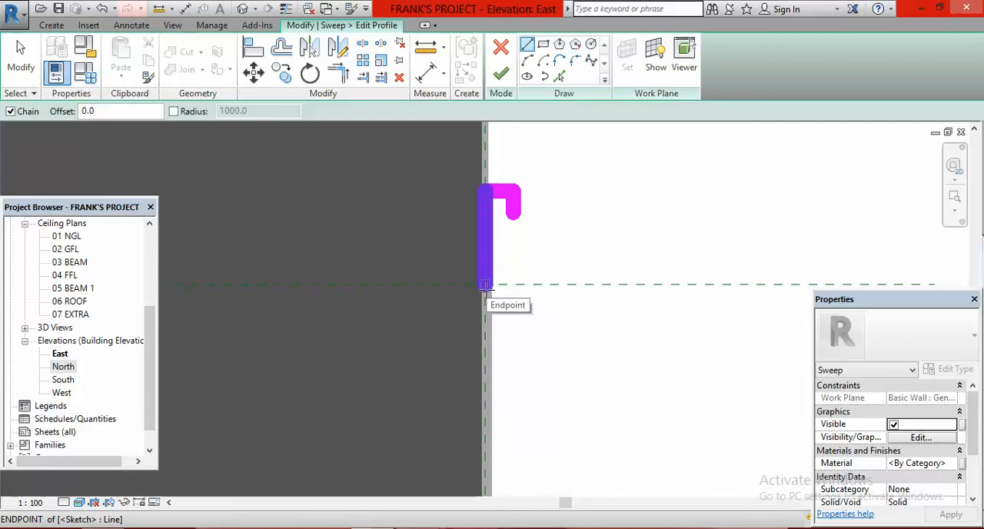
Draw the lower profile lines from the reference point: 45 mm outward along the horizontal reference, and 35 mm up.
left_click(485, 286)
left_click(546, 284)
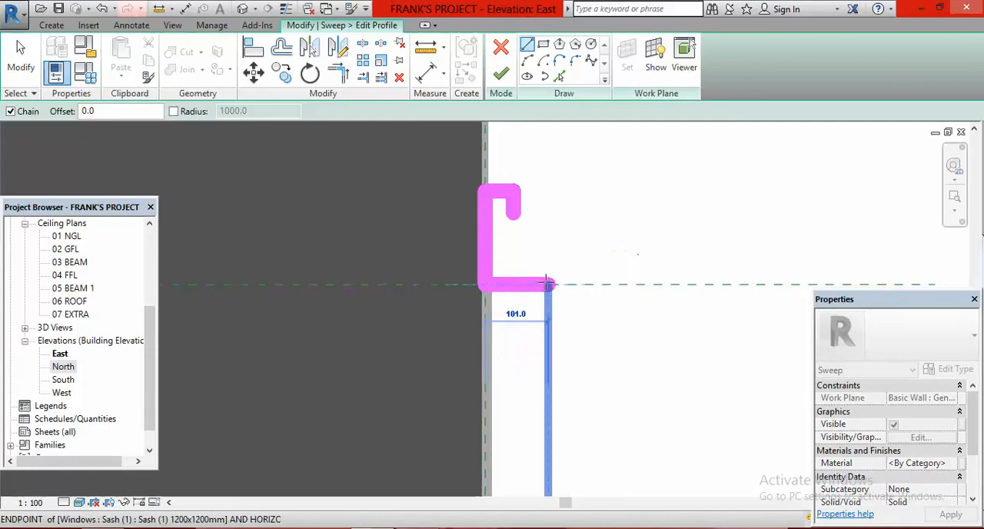
type("45")
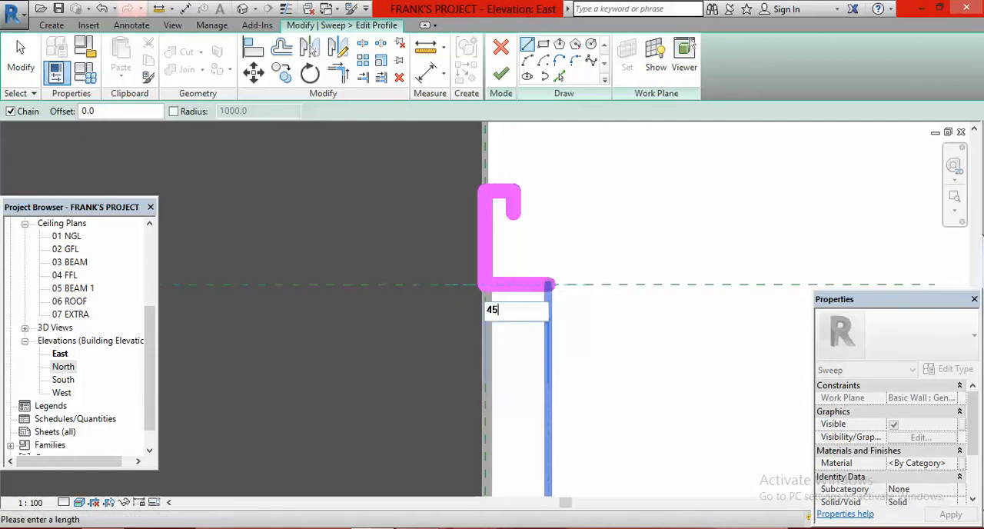
key("Return")
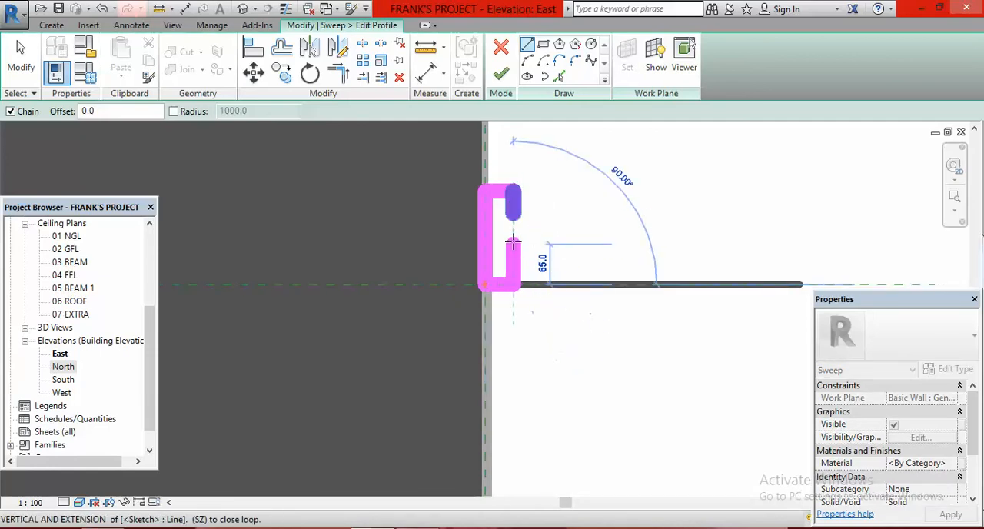
type("35")
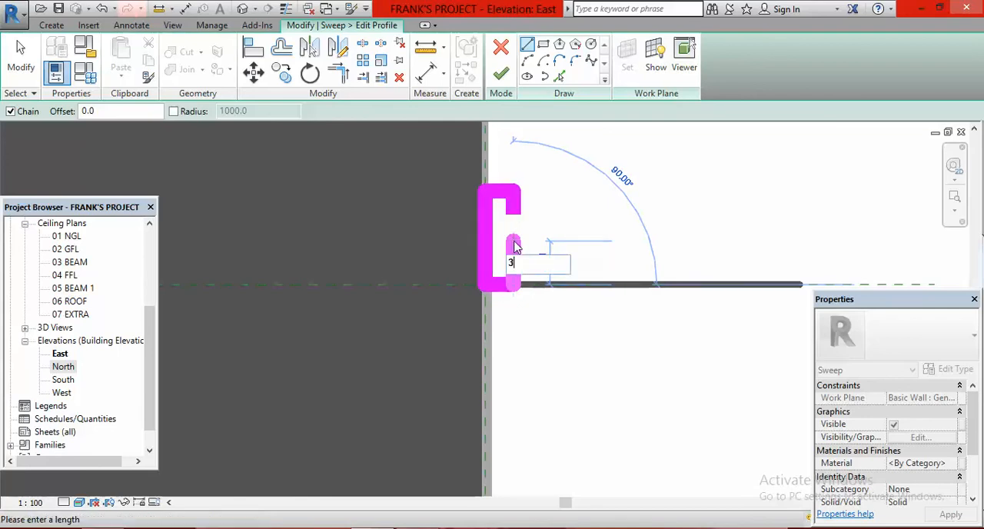
key("Return")
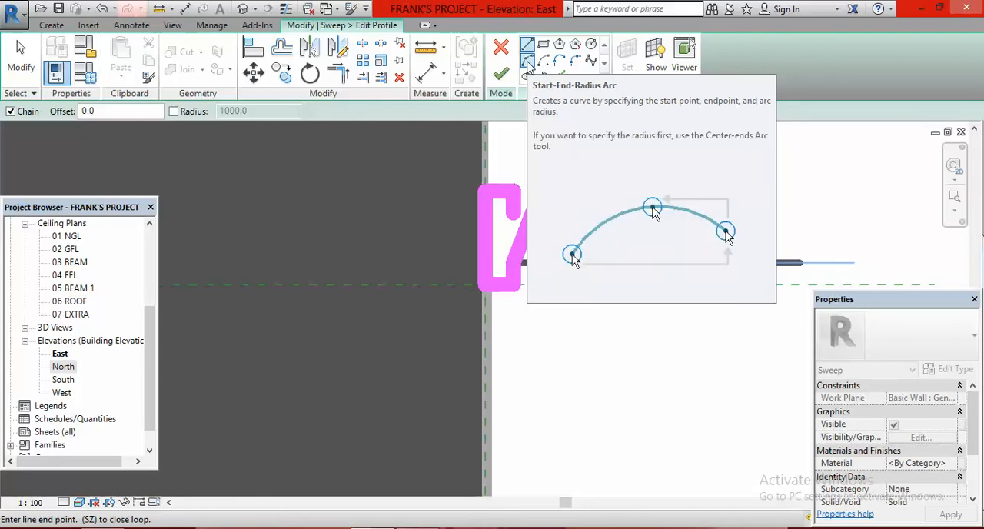
Close the profile's outer side with an outward-bulging start-end-radius arc of 40 mm radius between the two short vertical lines.
left_click(528, 62)
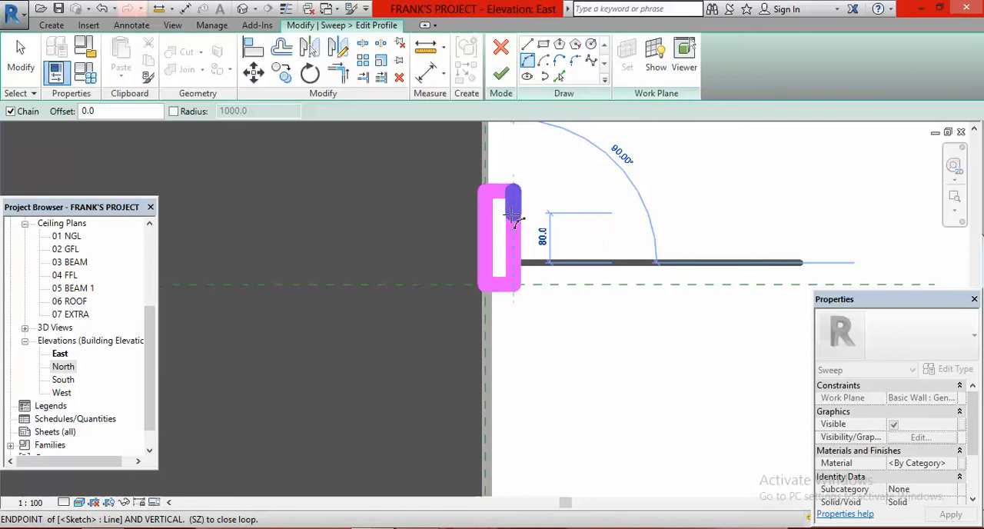
left_click(514, 219)
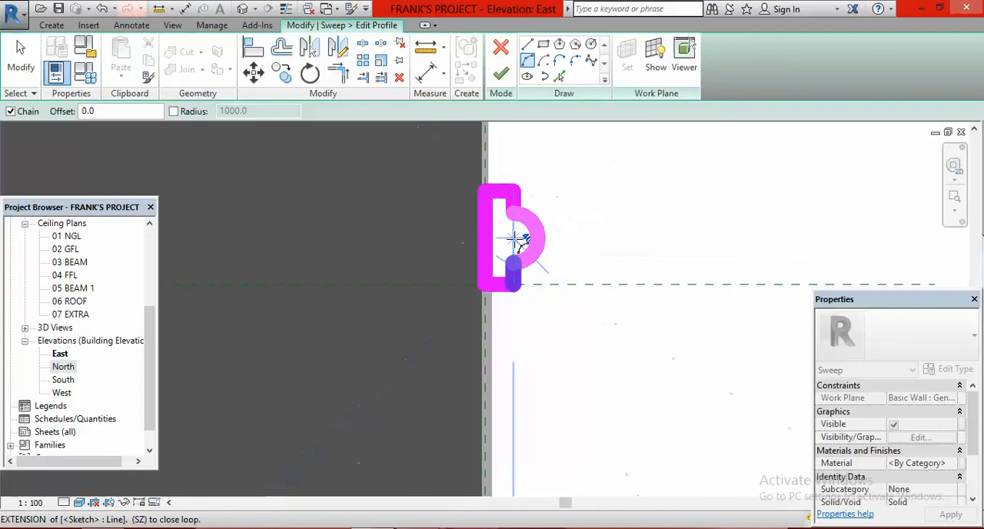
scroll(508, 240, "up", 2)
scroll(508, 240, "up", 3)
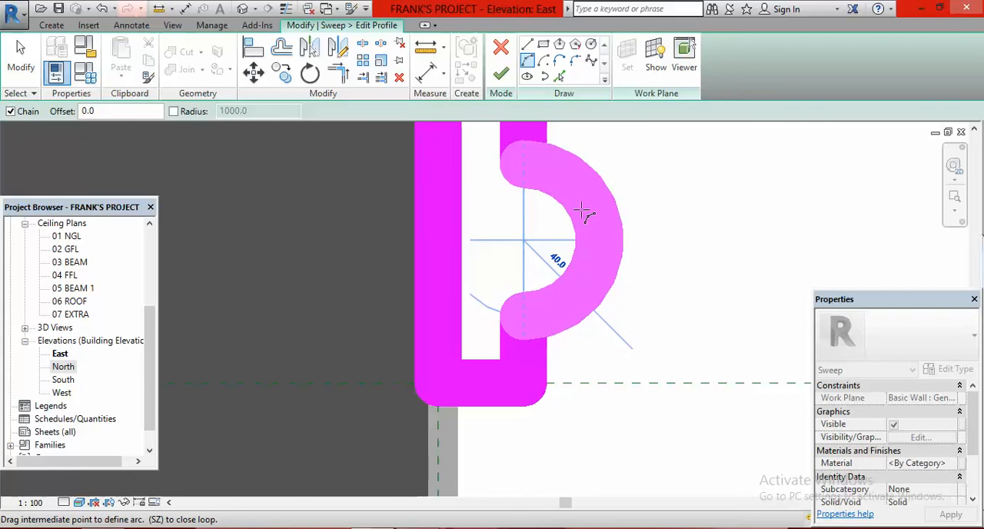
left_click(584, 213)
scroll(592, 261, "down", 4)
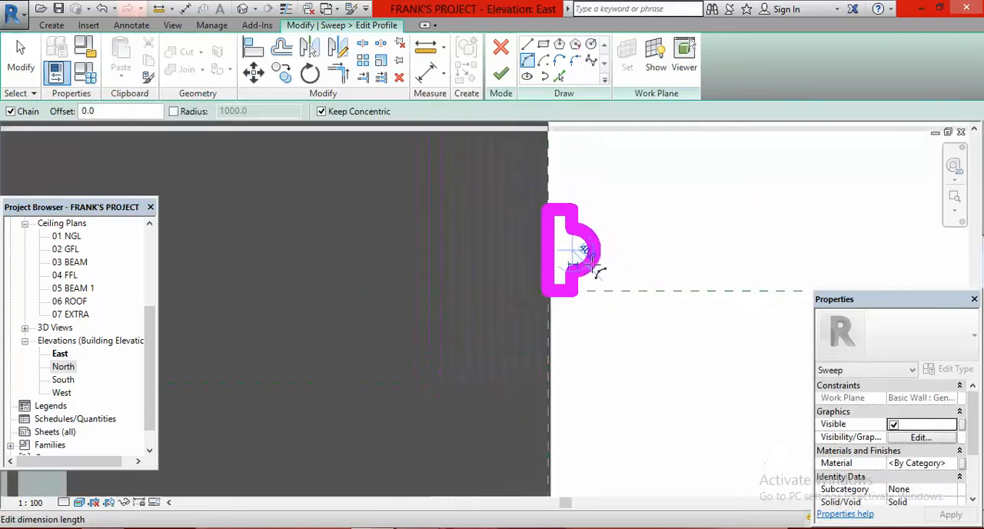
scroll(594, 267, "down", 3)
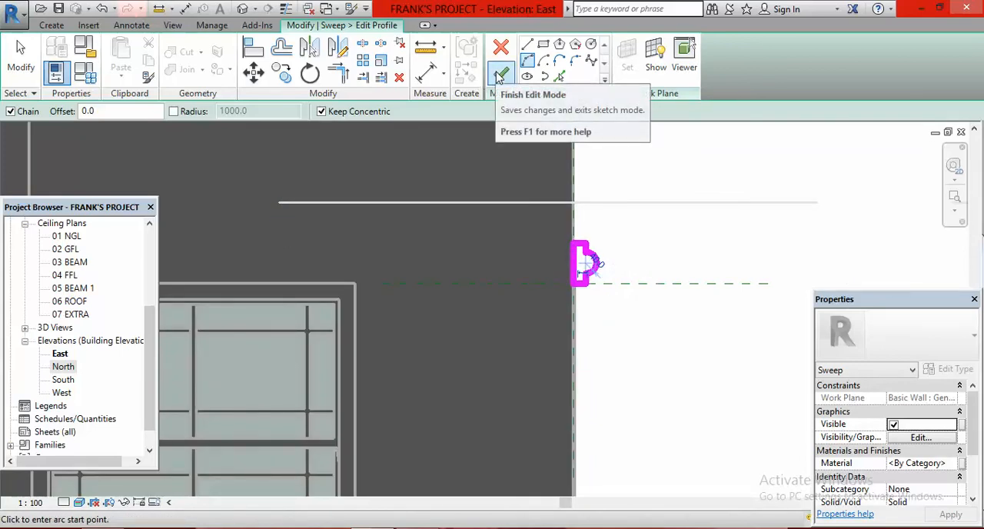
Finish the profile sketch and complete the sweep around the upper-floor window.
left_click(501, 74)
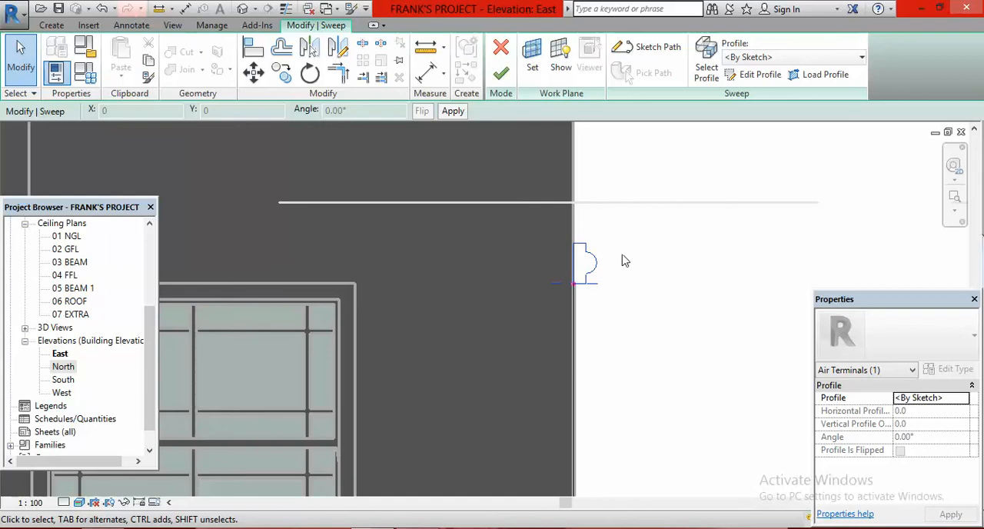
left_click(498, 75)
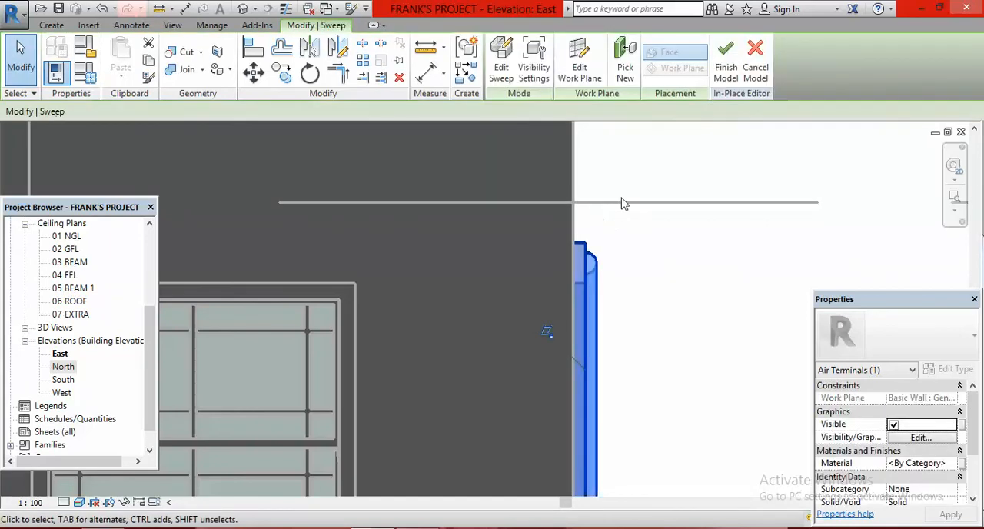
scroll(620, 211, "down", 2)
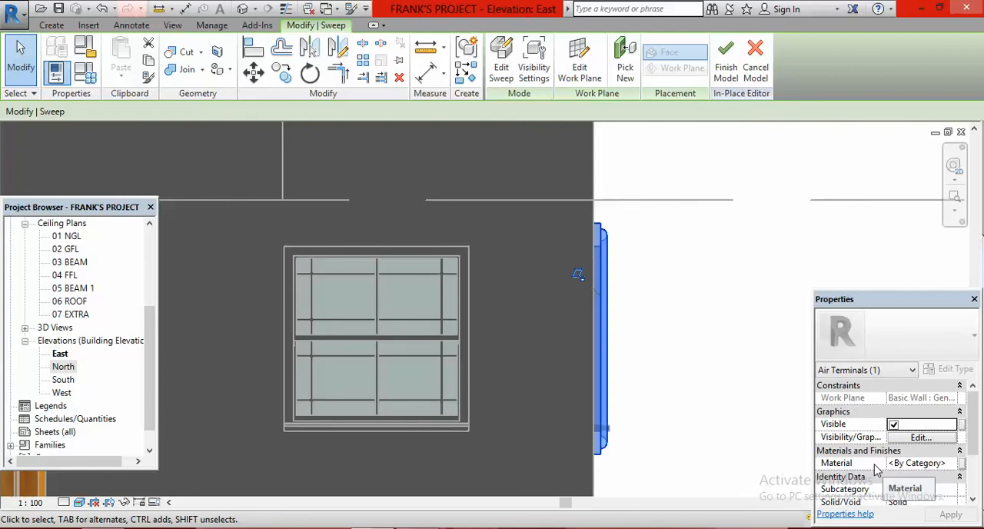
Assign the Gypsum Wall Board material to the swept frame and finish the in-place model.
left_click(937, 466)
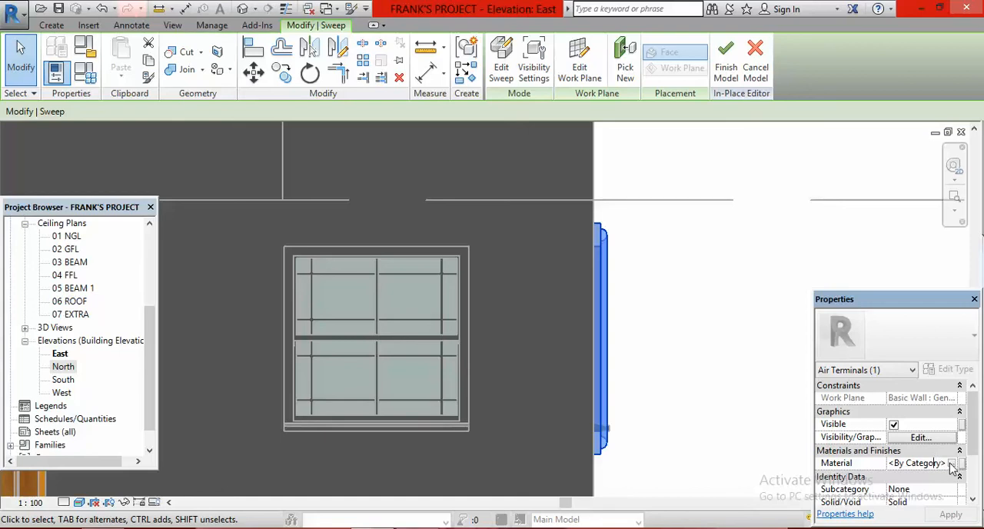
left_click(952, 464)
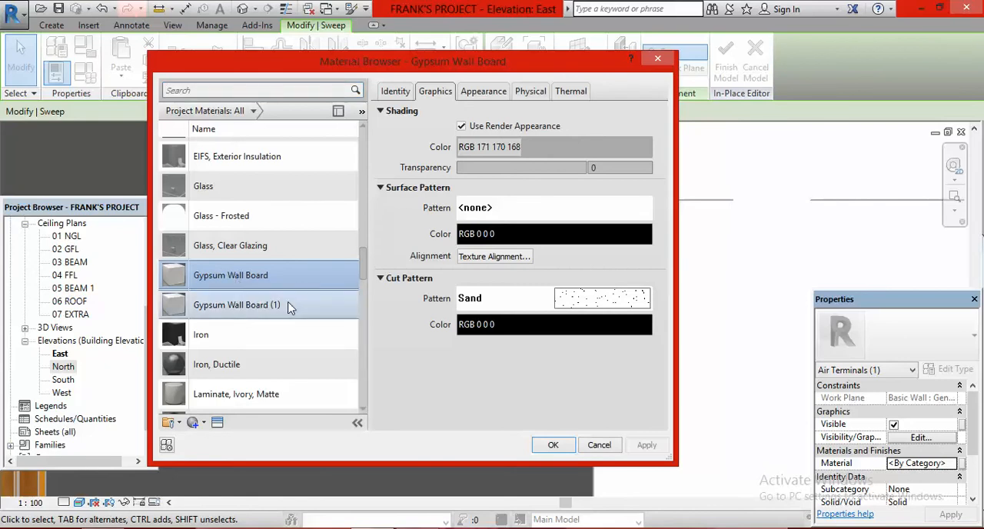
left_click(562, 446)
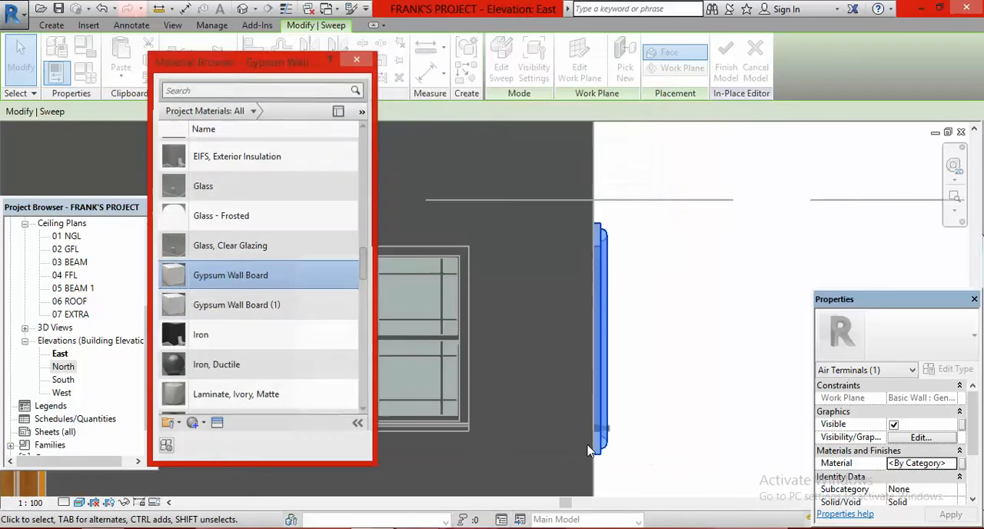
left_click(725, 66)
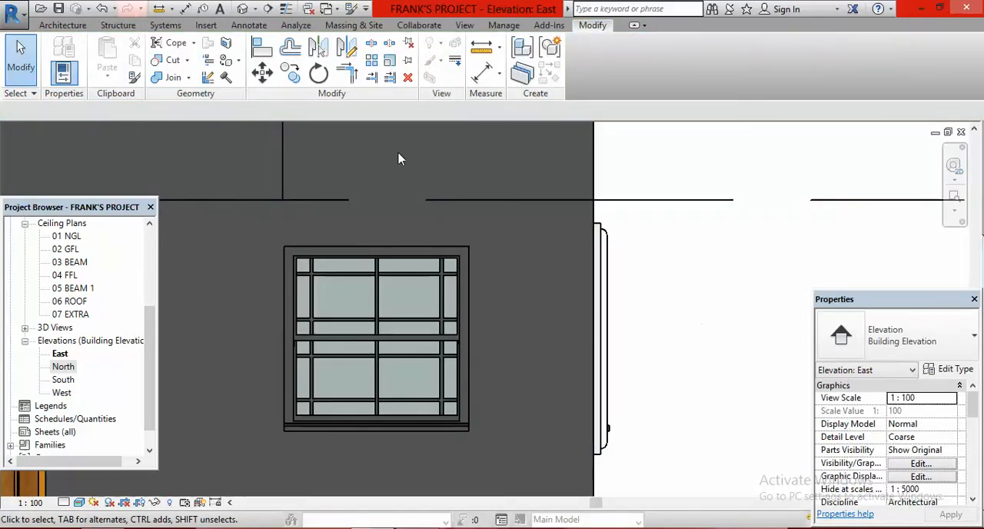
Inspect the swept upper-floor window frame and the rest of the house in the default 3D view.
left_click(242, 9)
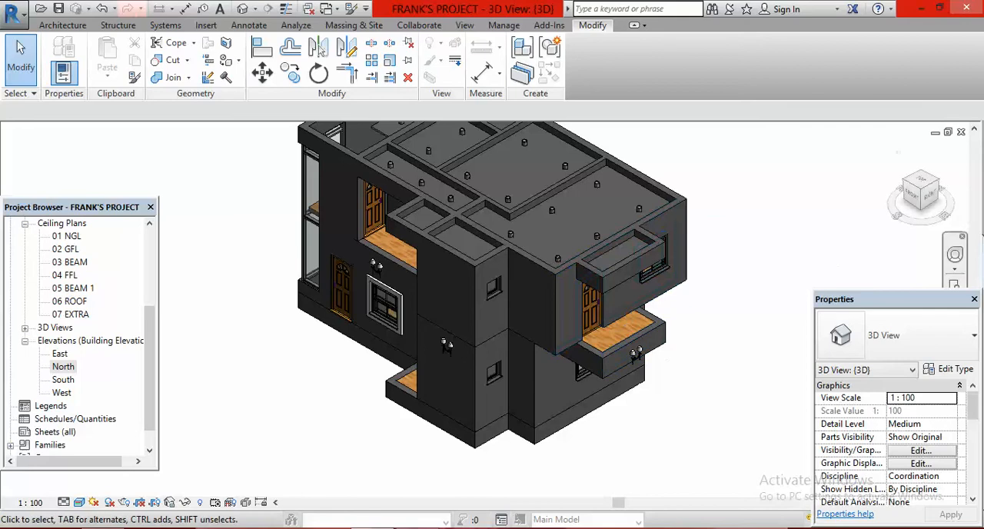
left_click(940, 189)
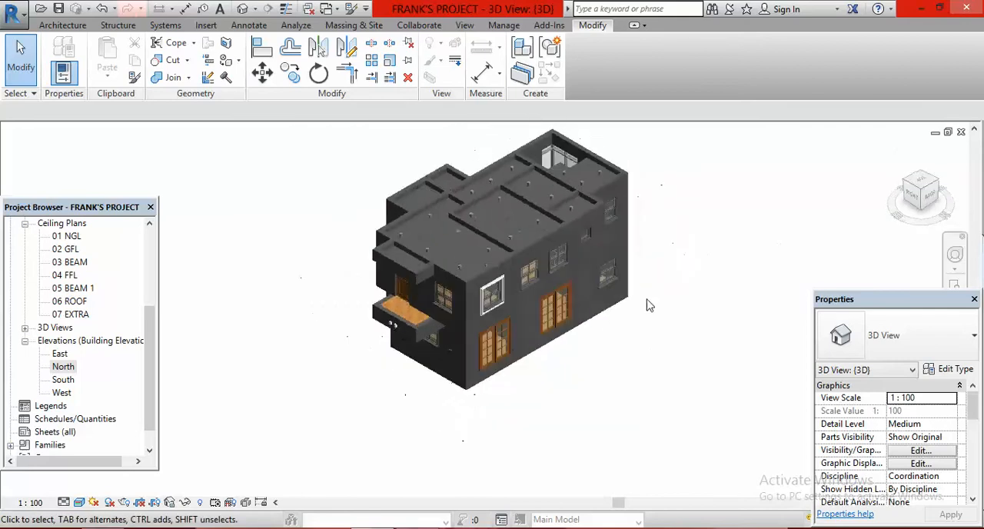
scroll(451, 340, "up", 5)
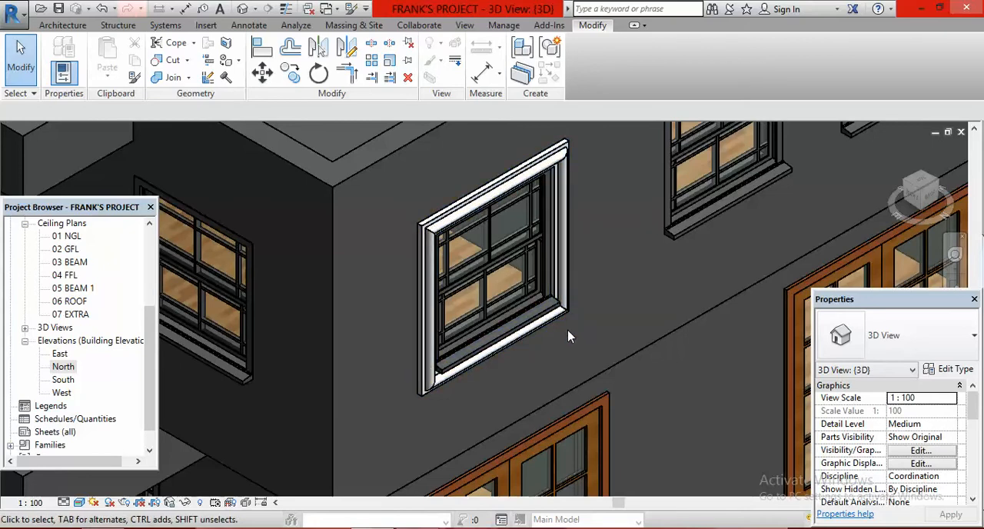
left_click(907, 188)
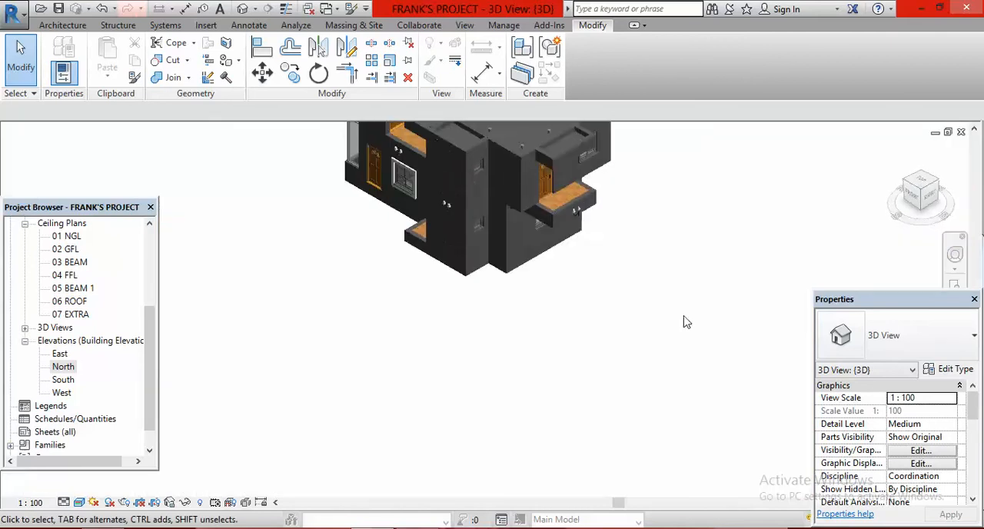
Examine the extruded and the swept window frames up close on both sides of the house in the 3D view.
scroll(437, 352, "up", 6)
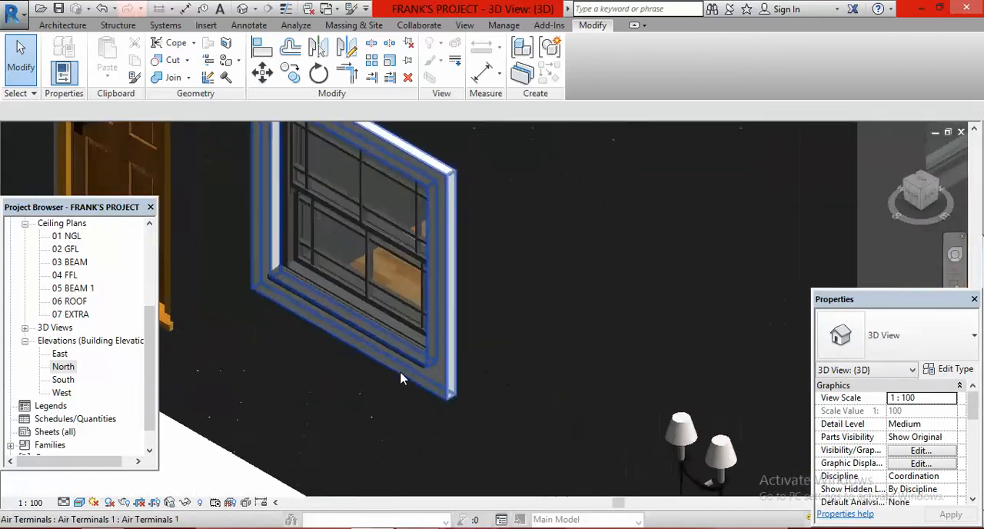
scroll(445, 354, "down", 5)
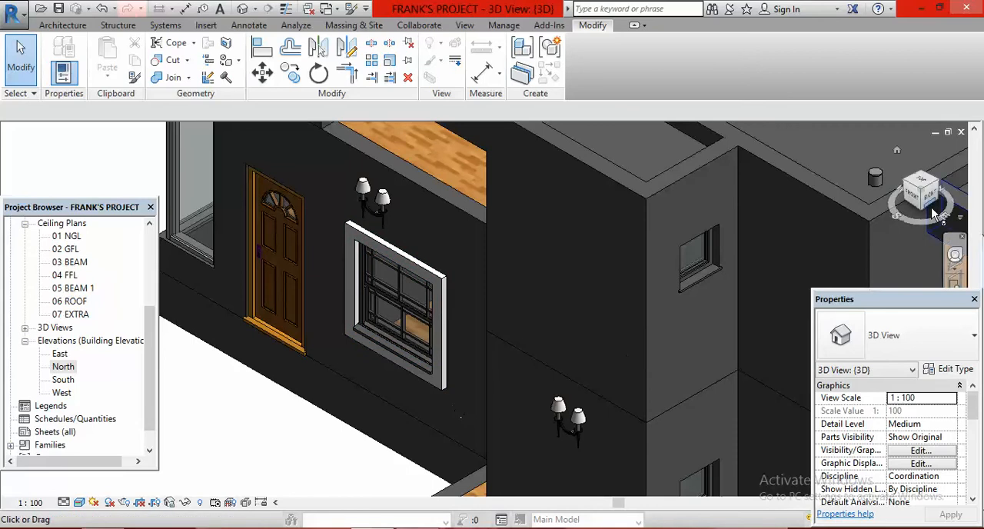
left_click(940, 184)
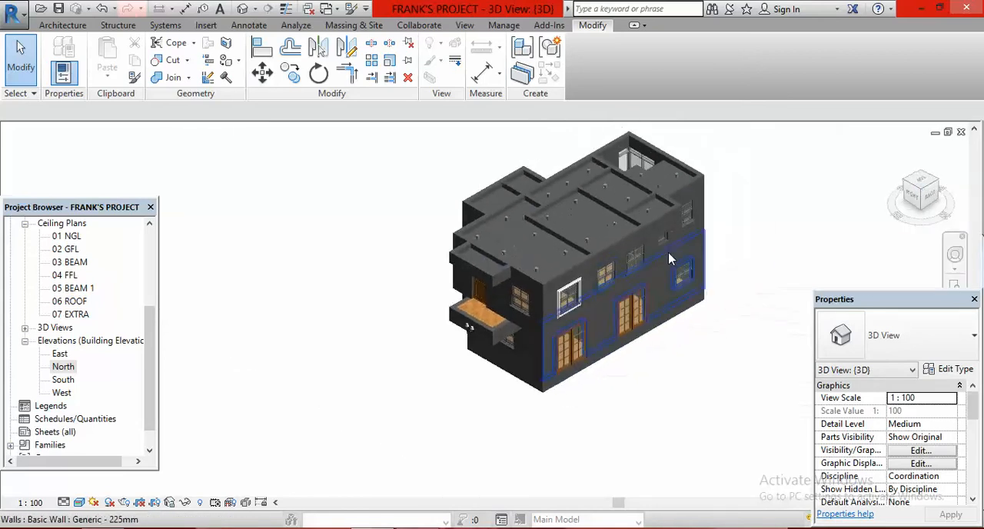
scroll(454, 376, "up", 5)
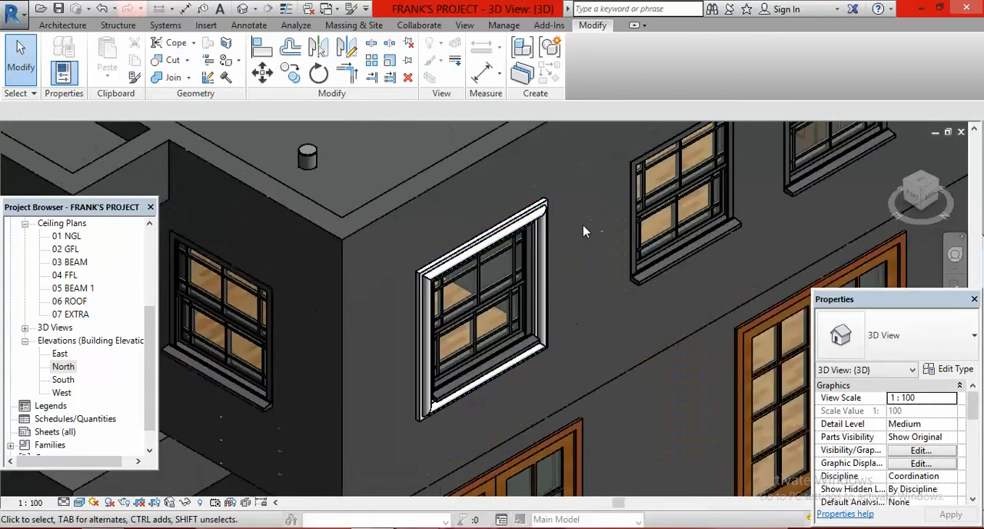
scroll(569, 239, "down", 2)
scroll(541, 339, "up", 3)
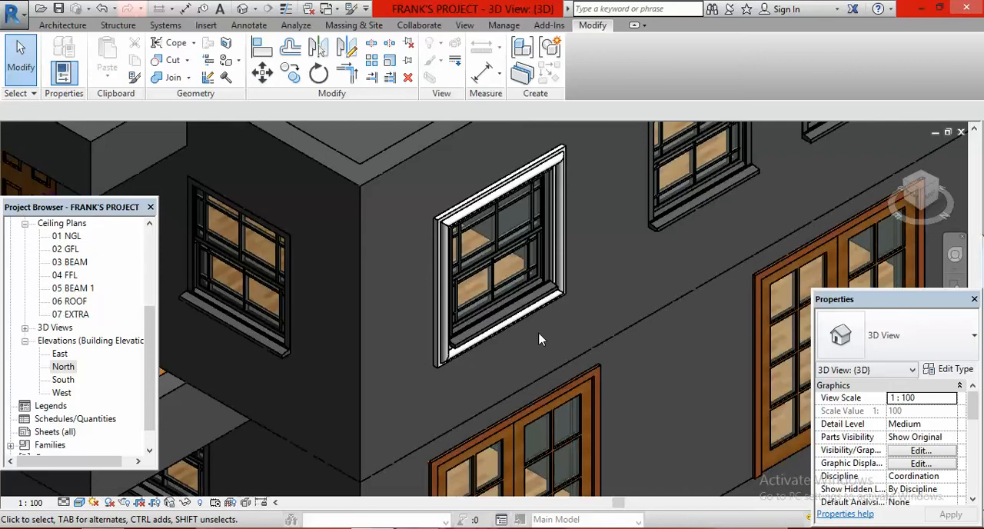
scroll(587, 336, "down", 4)
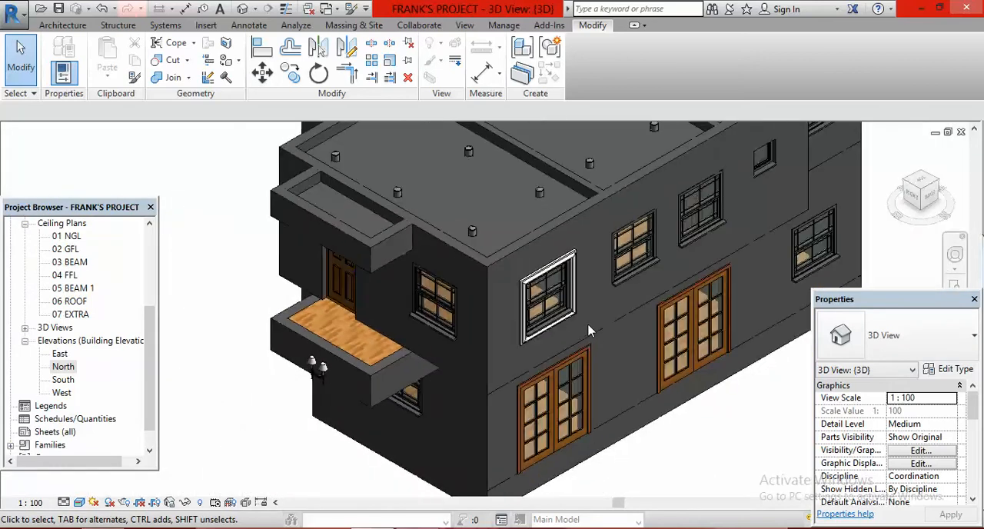
scroll(469, 288, "down", 3)
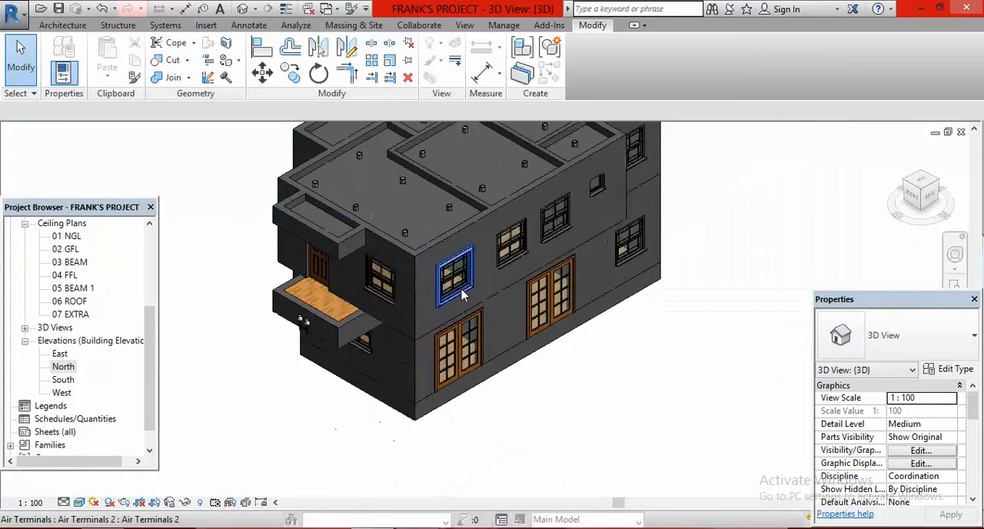
scroll(508, 299, "up", 2)
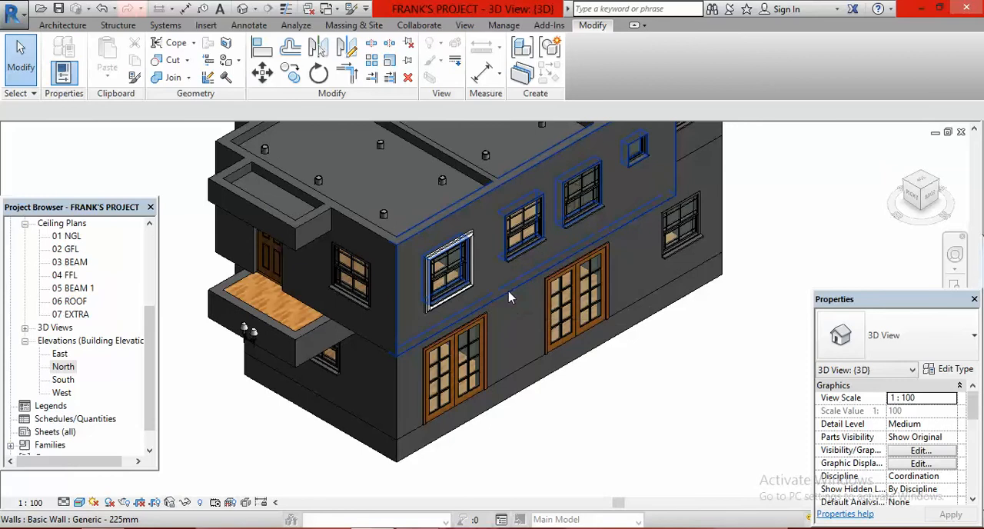
scroll(511, 298, "down", 2)
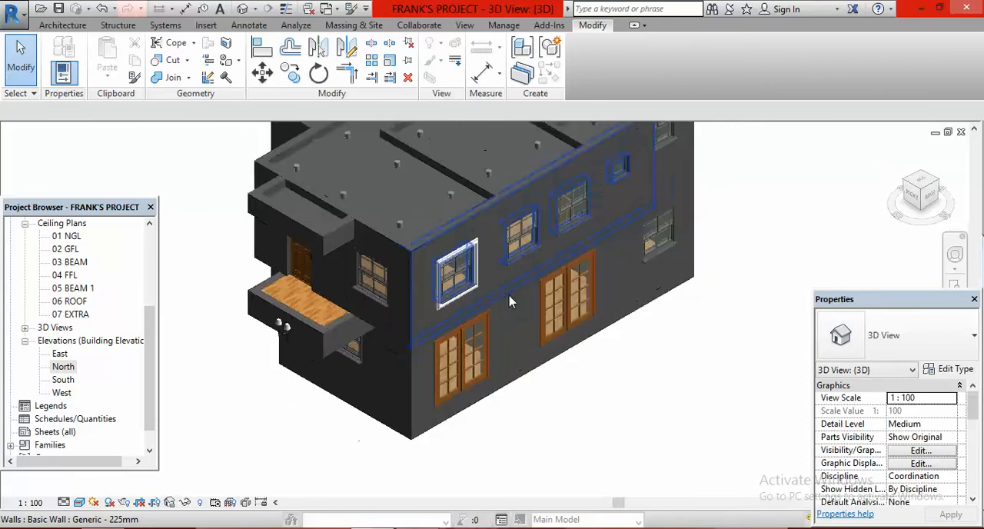
scroll(518, 262, "up", 3)
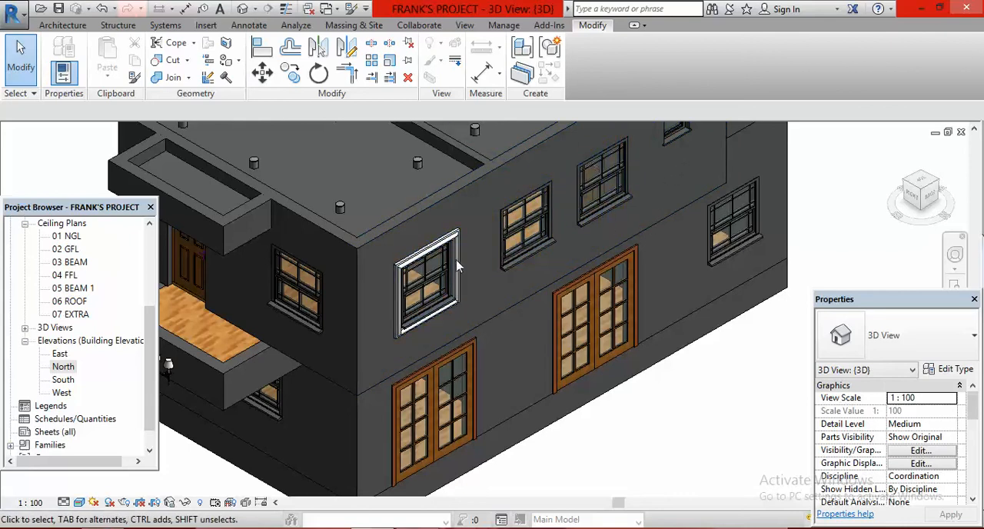
scroll(470, 273, "down", 1)
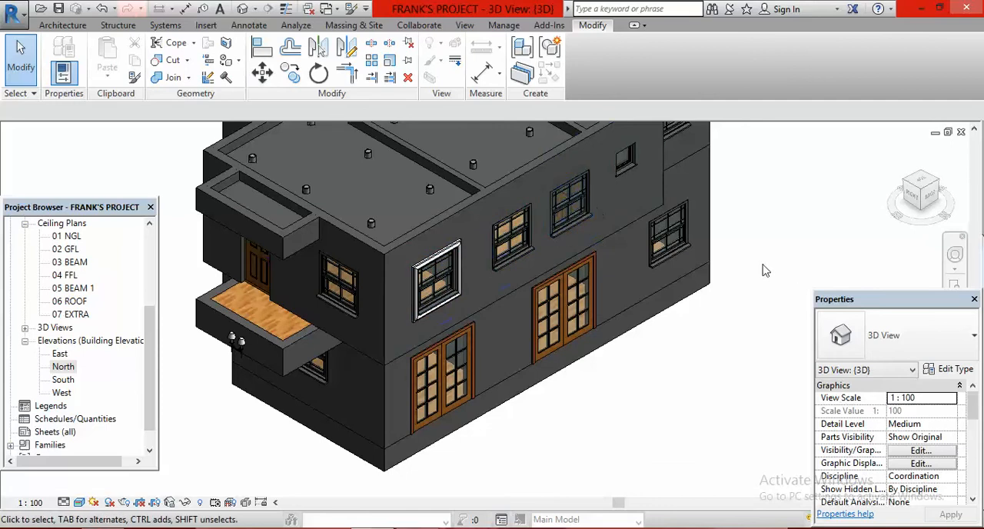
In the north elevation, copy the swept frame onto the neighbouring upper-floor window with multiple copies enabled, using its upper-right inner corner as base point.
double_click(63, 367)
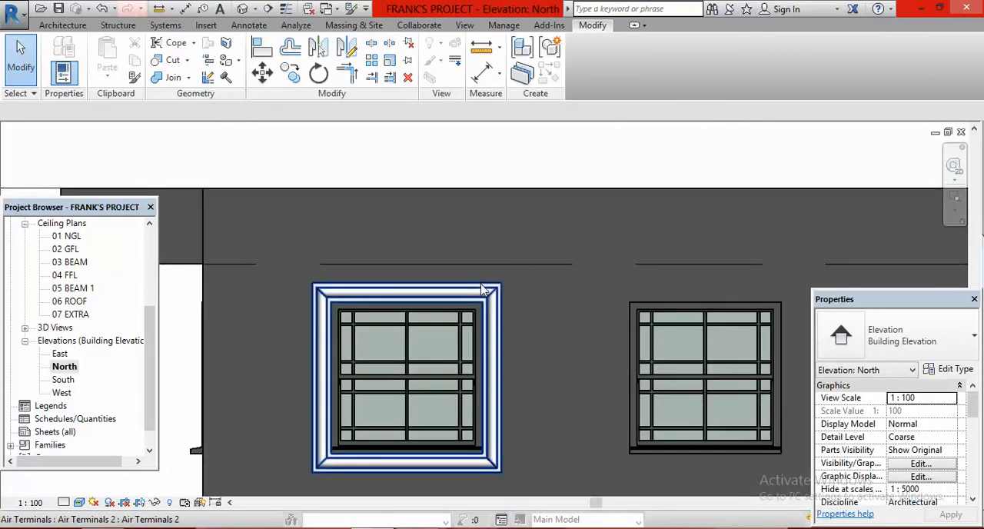
left_click(528, 320)
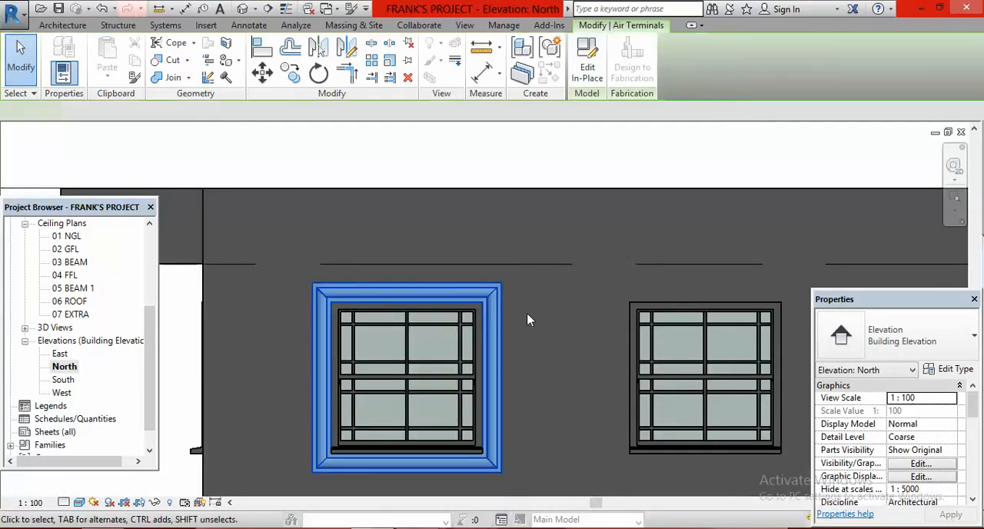
left_click(290, 73)
scroll(343, 273, "down", 2)
scroll(343, 271, "down", 1)
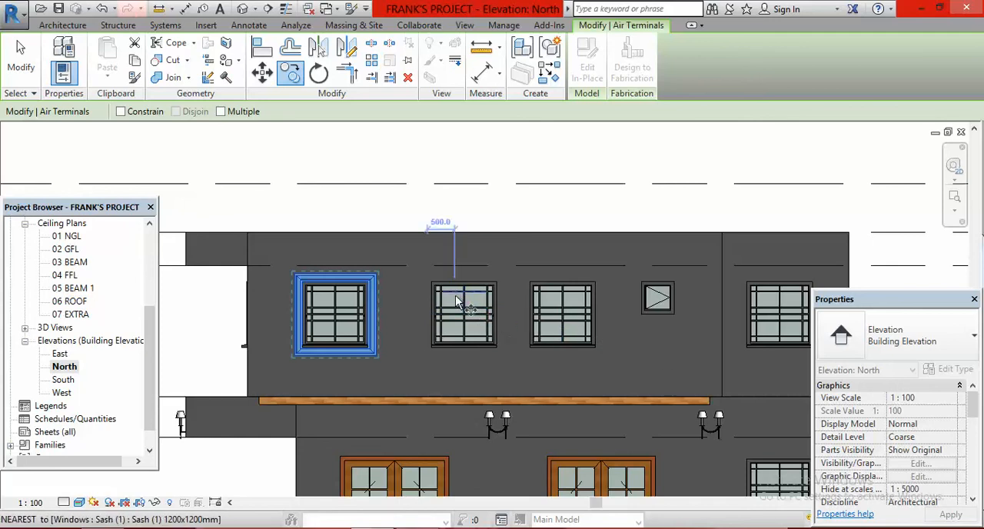
left_click(222, 112)
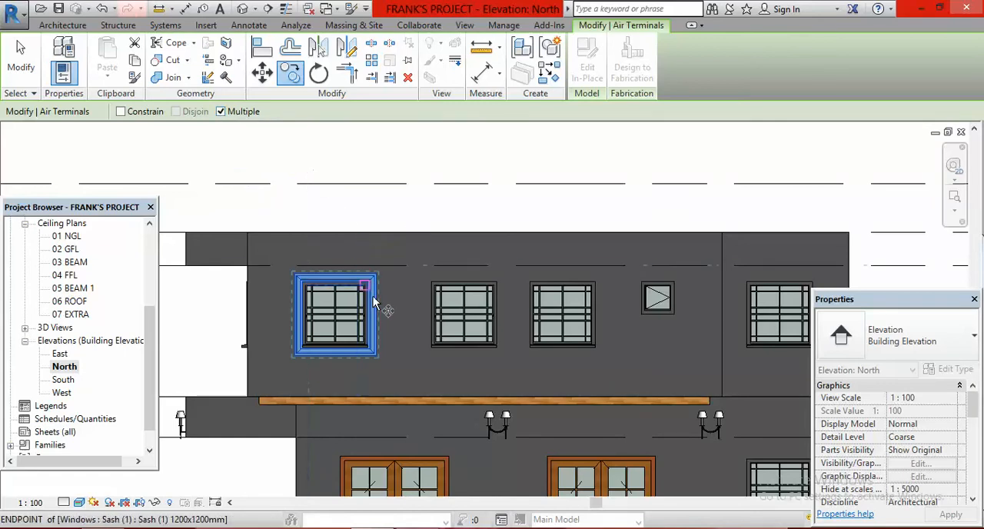
scroll(372, 286, "up", 5)
scroll(366, 272, "up", 3)
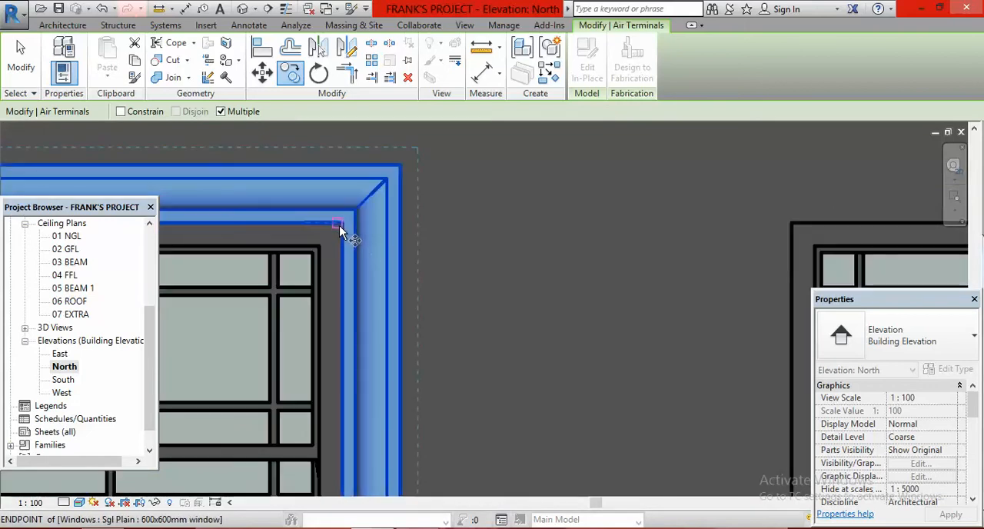
left_click(343, 225)
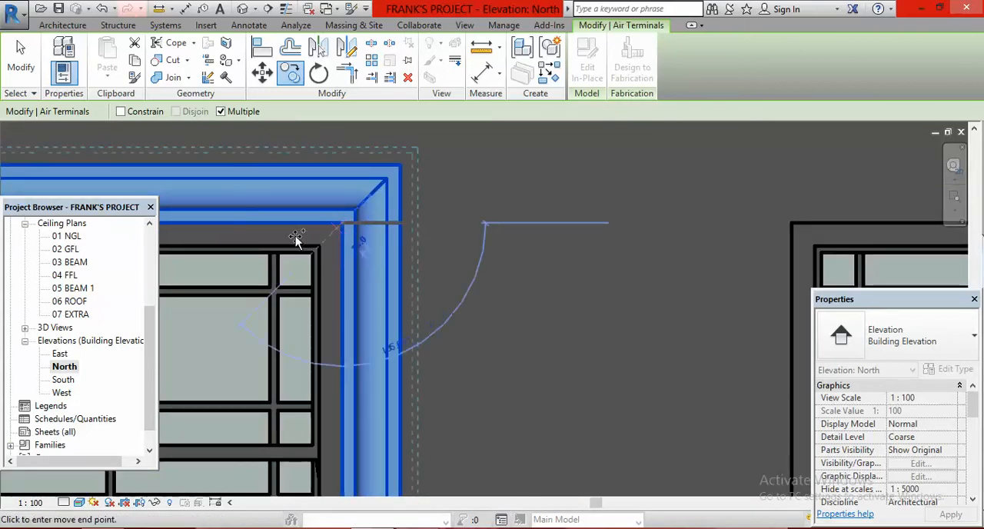
scroll(462, 238, "down", 5)
scroll(462, 238, "up", 5)
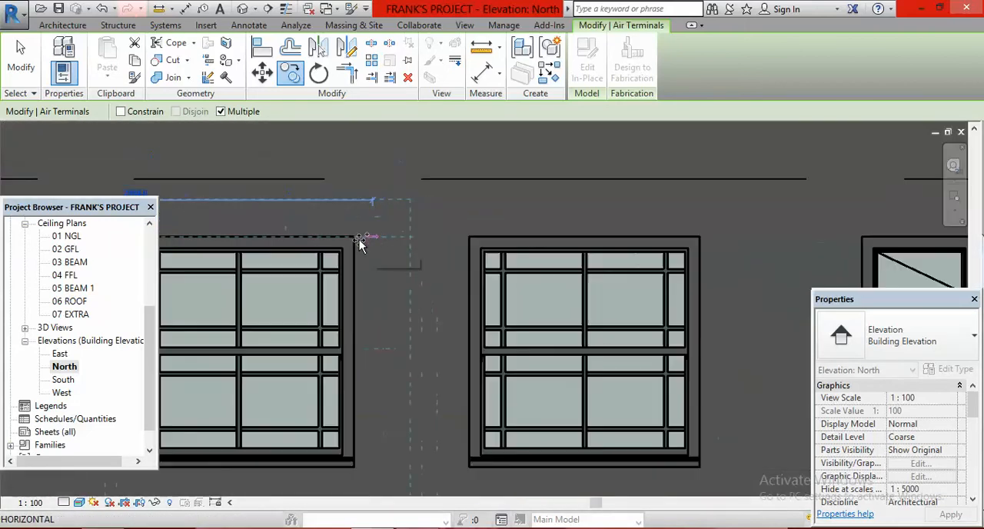
scroll(538, 265, "down", 3)
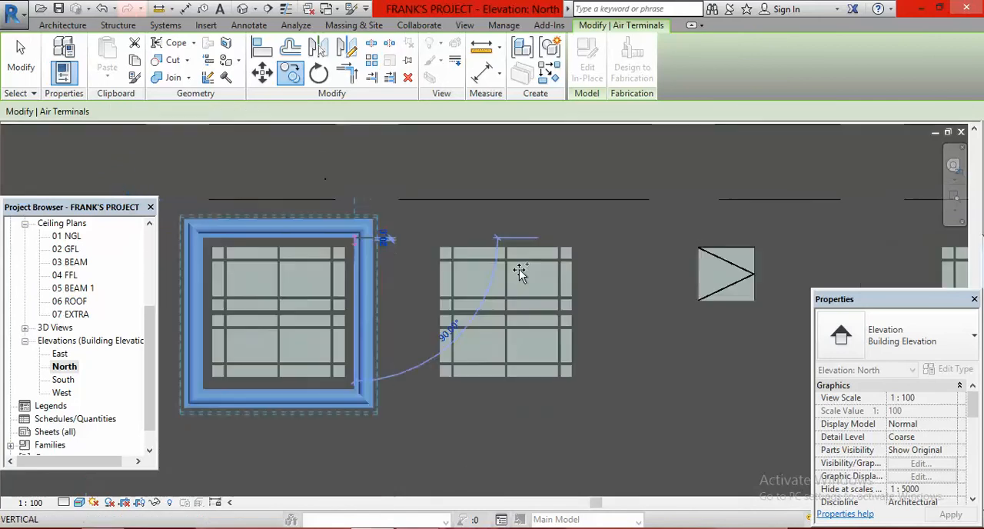
Place further frame copies on the third large upper-floor window and at the upper-right corner of the small window, and end the copying.
scroll(510, 246, "up", 4)
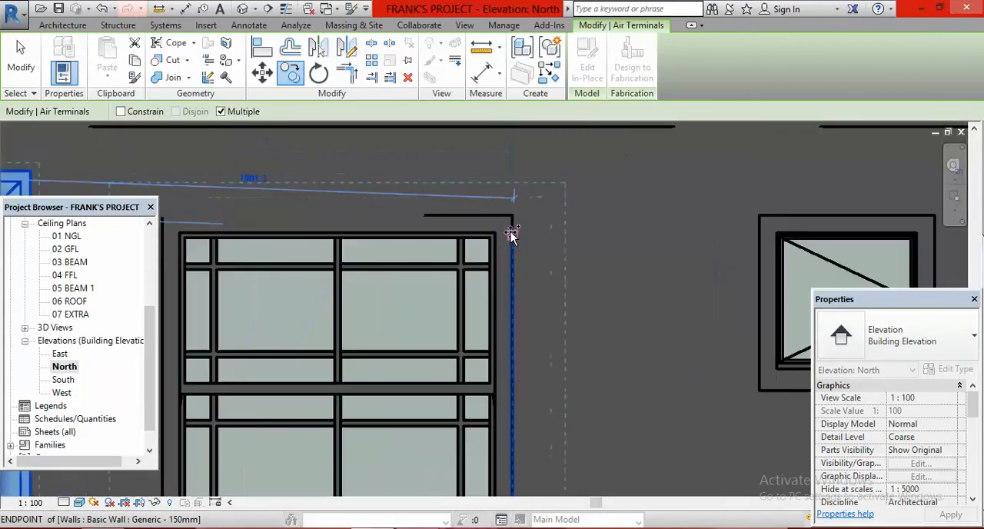
scroll(390, 217, "down", 5)
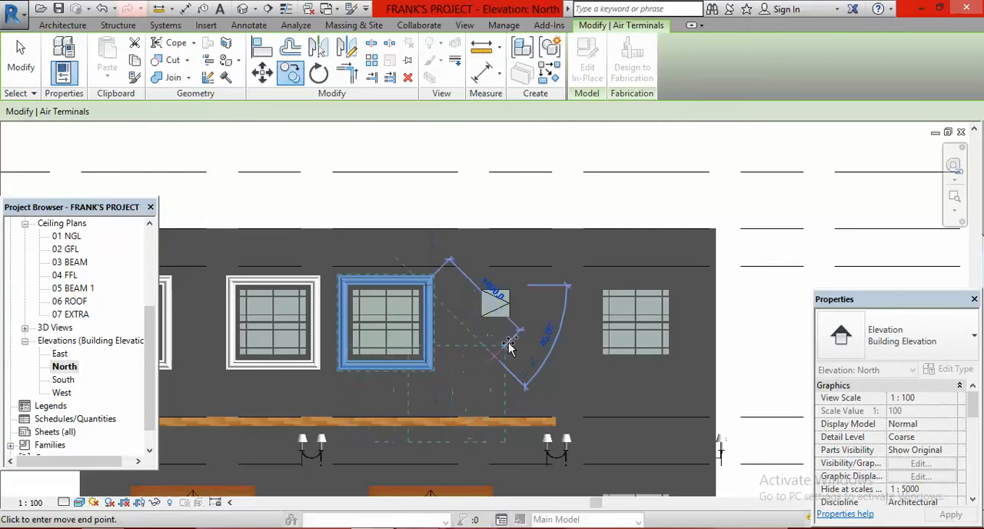
scroll(511, 289, "up", 2)
scroll(522, 281, "up", 3)
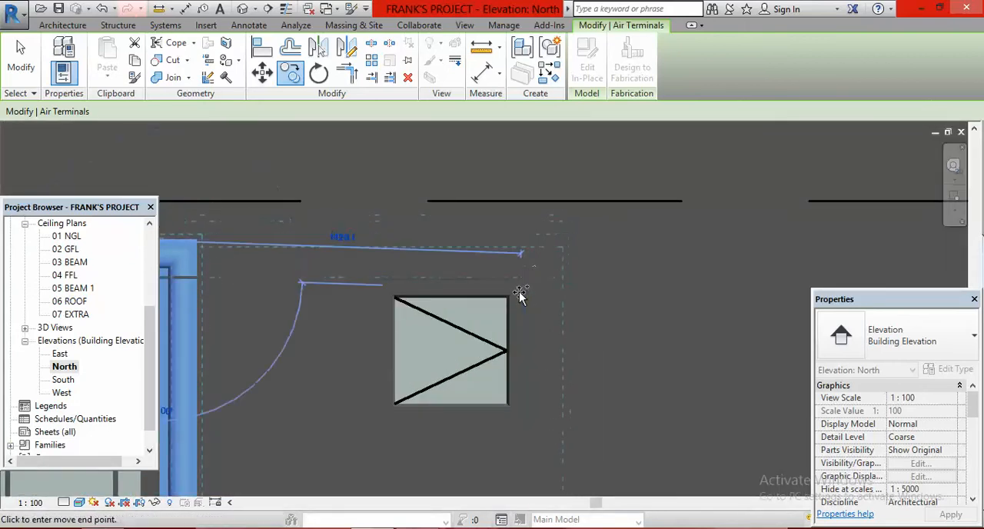
left_click(528, 278)
scroll(551, 254, "down", 3)
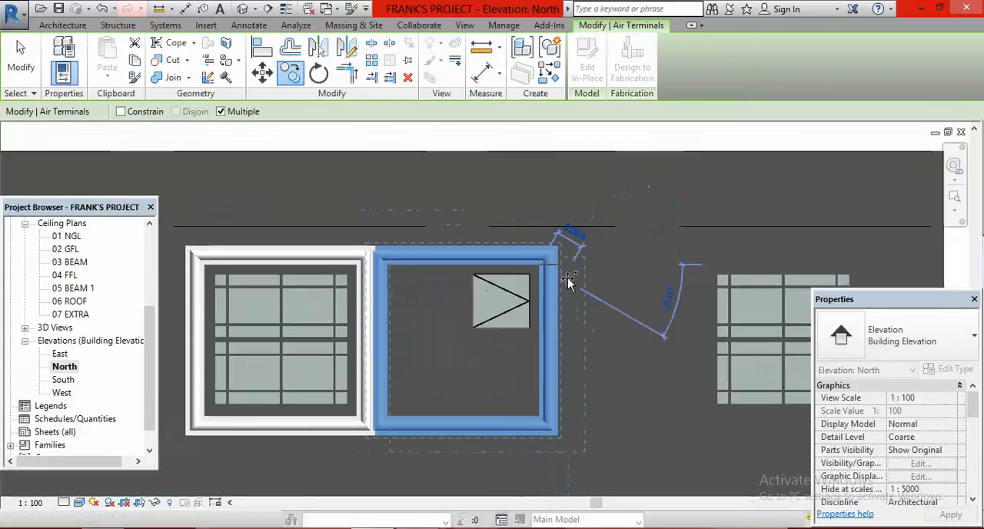
key("Escape")
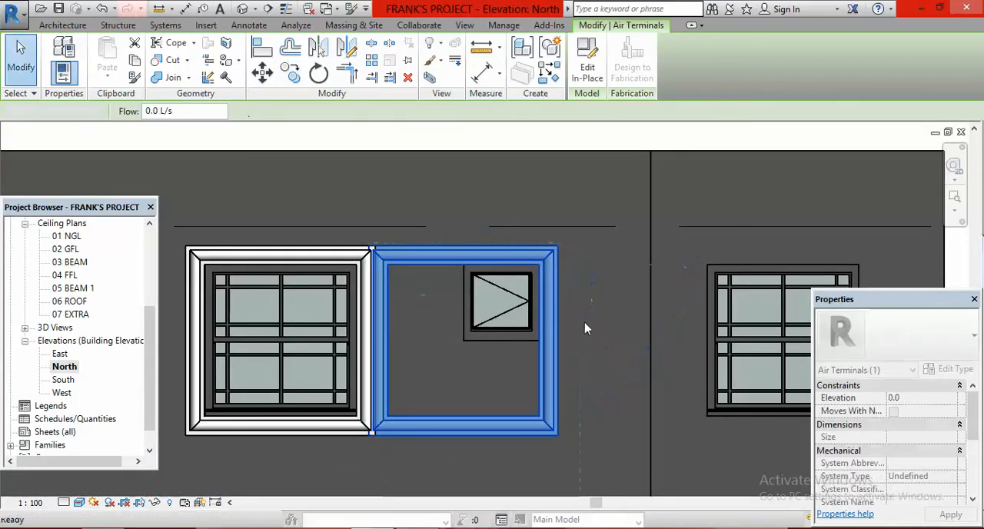
key("Escape")
Open the frame copy around the small window for in-place editing and enter the path sketch of its sweep.
scroll(597, 283, "down", 1)
scroll(596, 283, "down", 1)
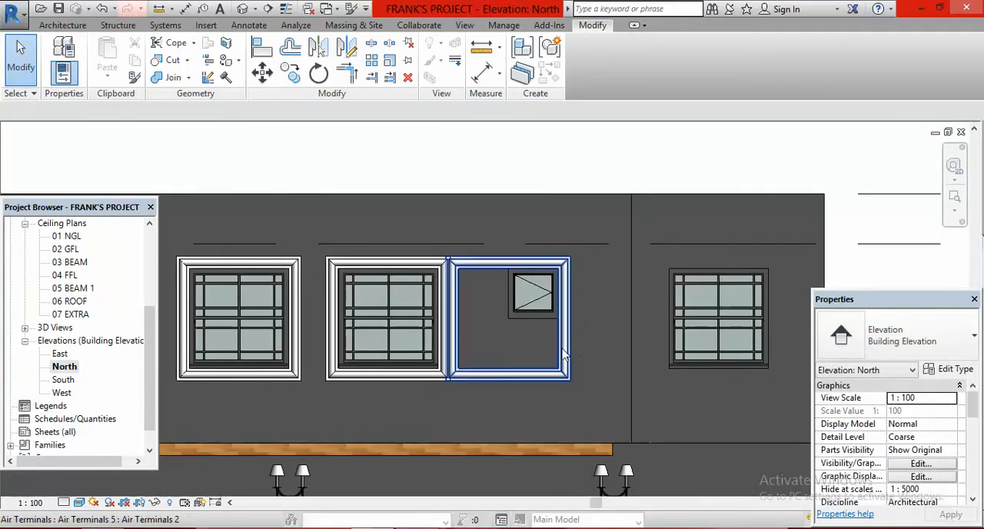
left_click(582, 350)
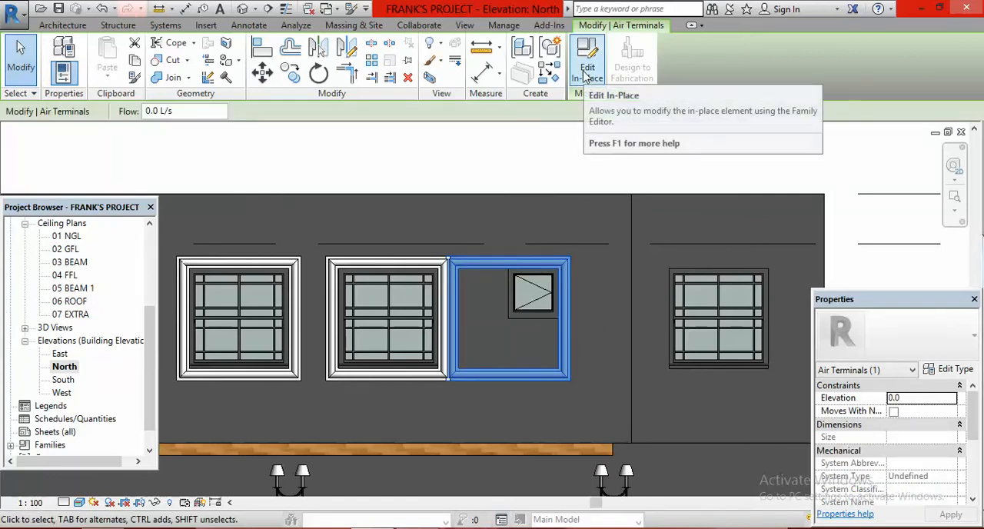
left_click(585, 74)
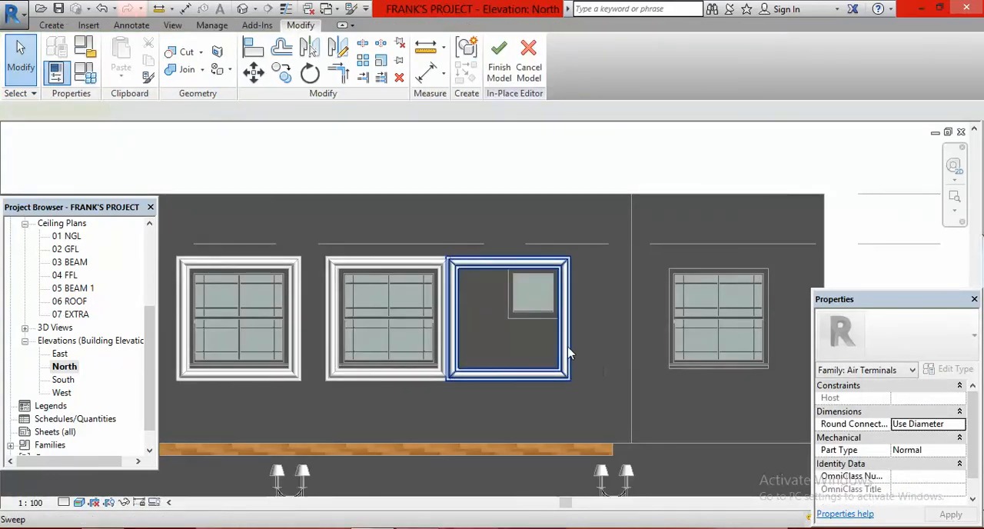
left_click(568, 348)
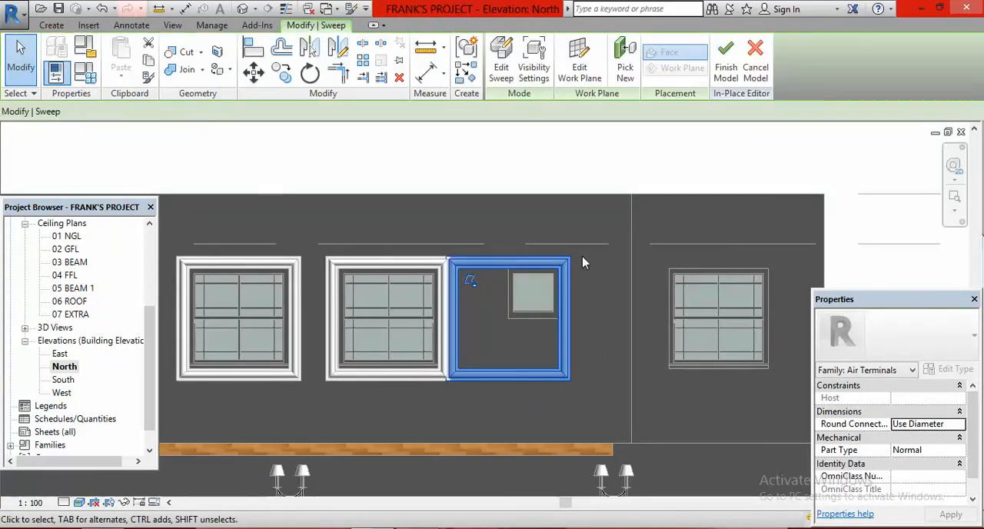
left_click(501, 62)
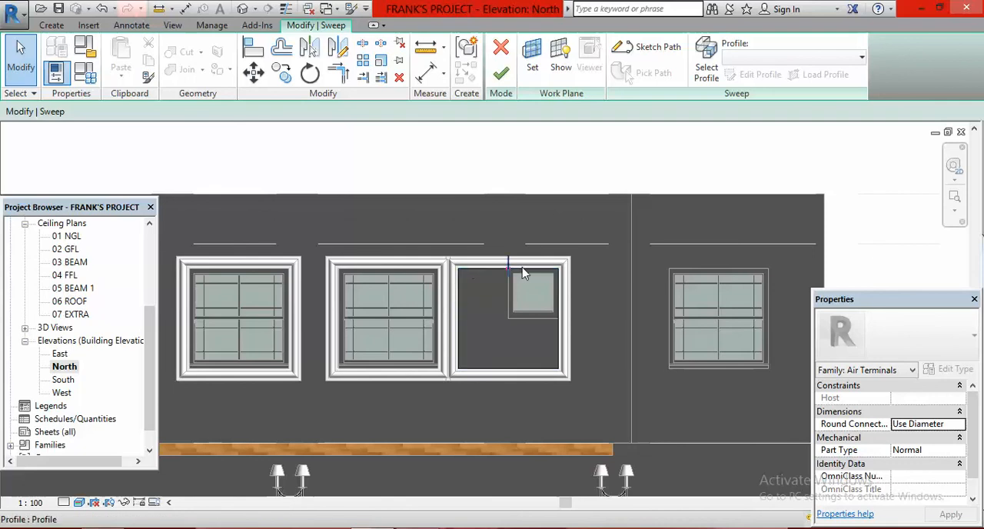
left_click(460, 336)
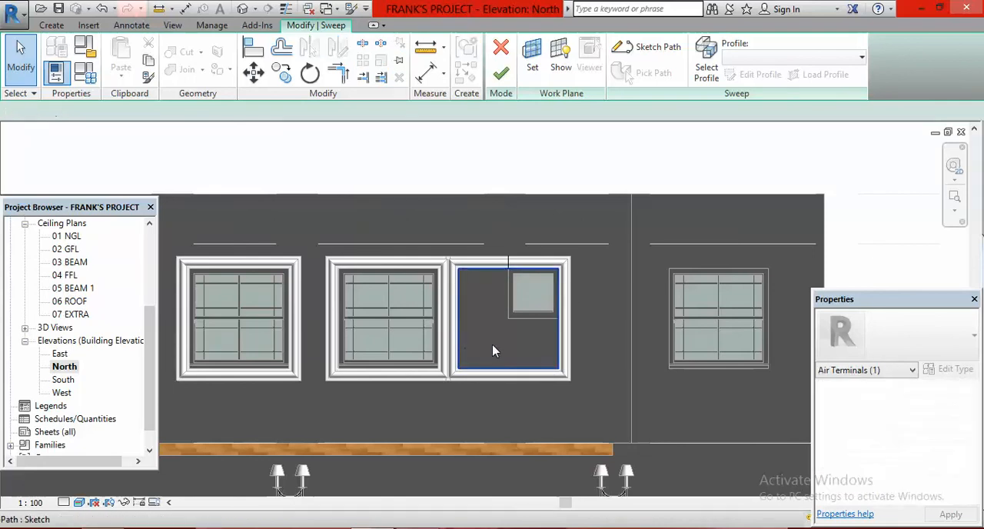
left_click(658, 50)
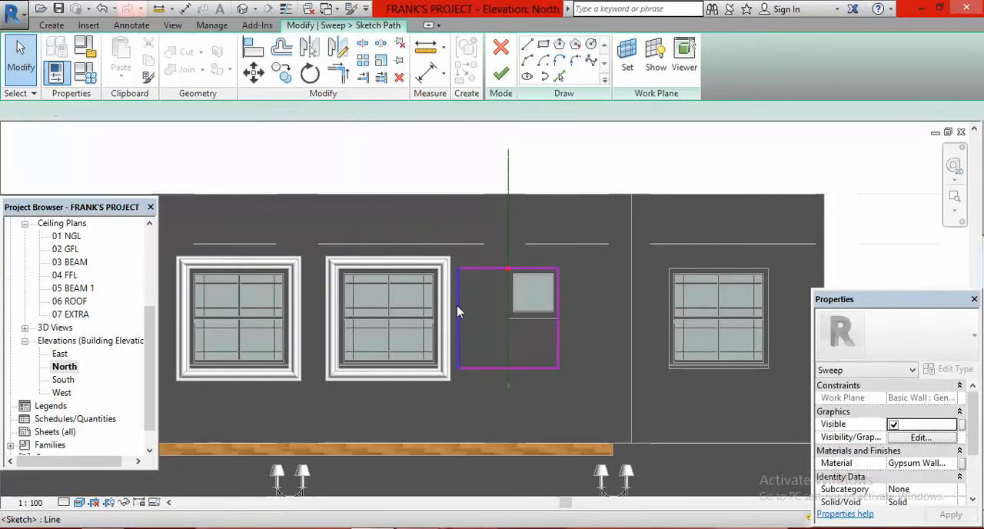
Move the left vertical line of the sweep path horizontally to the left edge of the small window's opening.
scroll(460, 308, "up", 2)
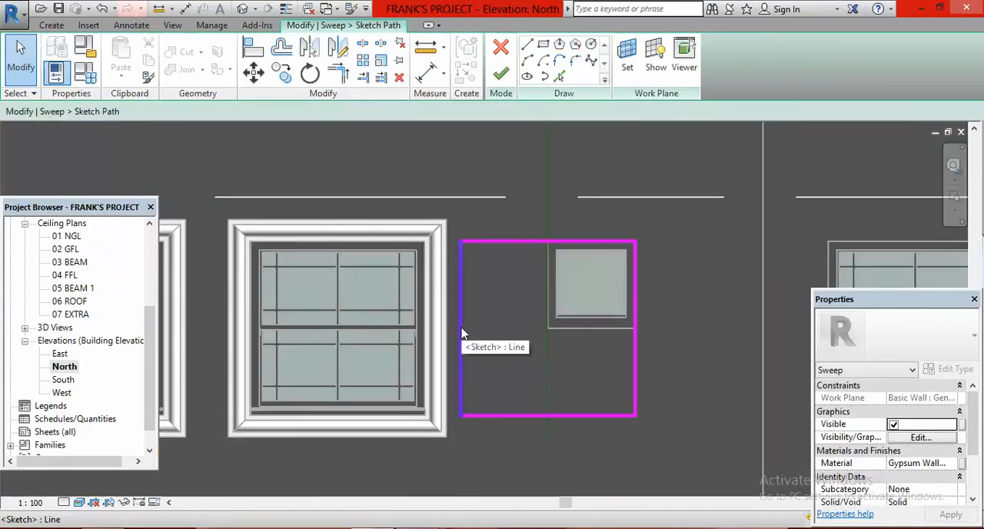
left_click(461, 334)
left_click(253, 72)
scroll(466, 253, "up", 2)
left_click(462, 246)
scroll(598, 240, "up", 2)
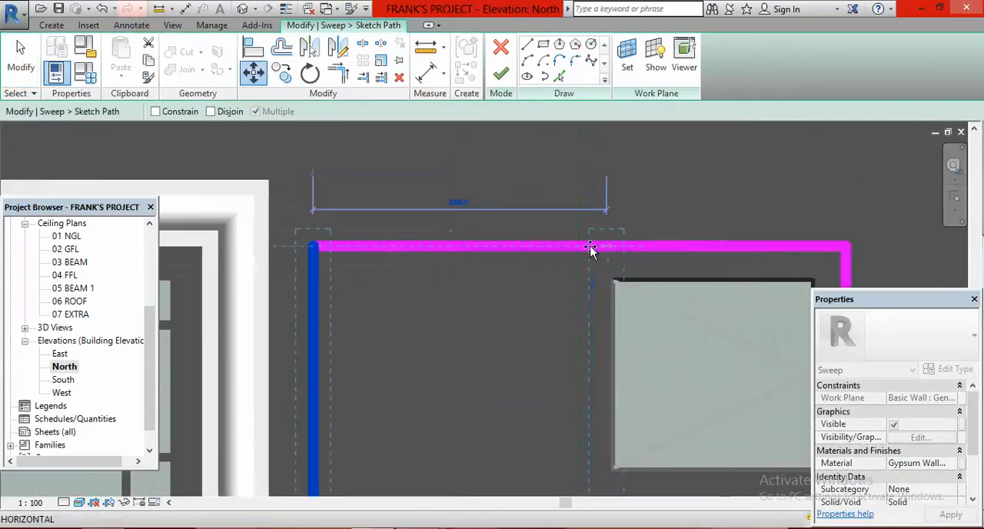
scroll(589, 248, "up", 2)
left_click(578, 247)
Move the bottom line of the sweep path vertically up to the lower edge of the small window's opening.
scroll(570, 216, "down", 5)
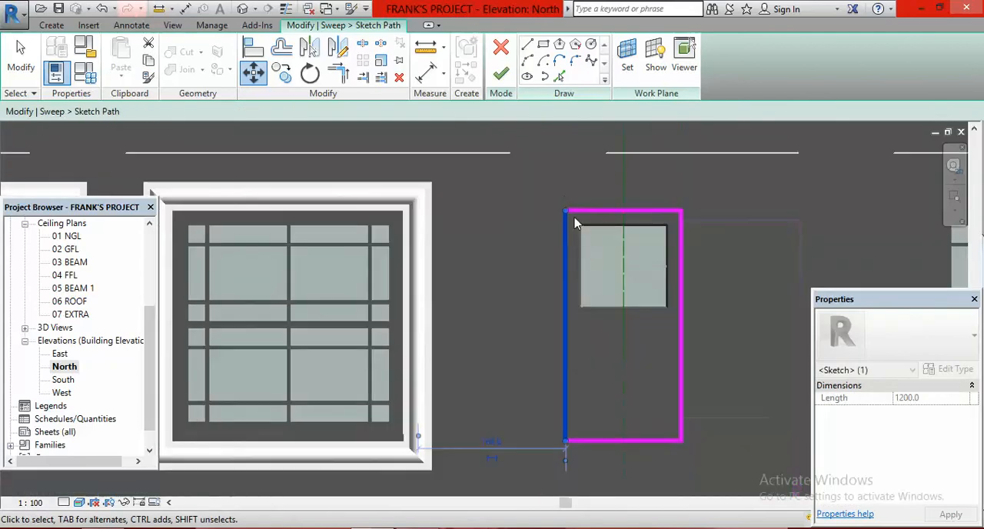
scroll(576, 223, "down", 3)
left_click(620, 344)
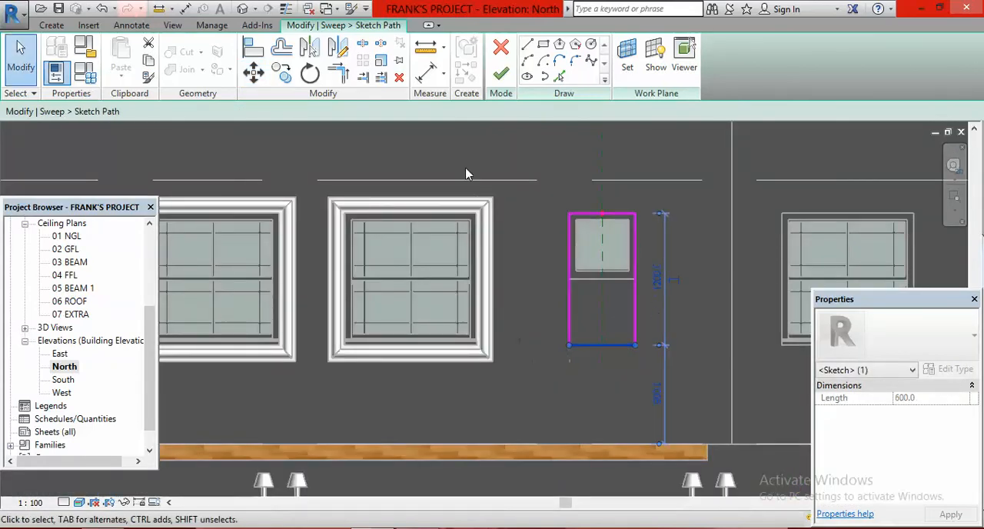
left_click(253, 71)
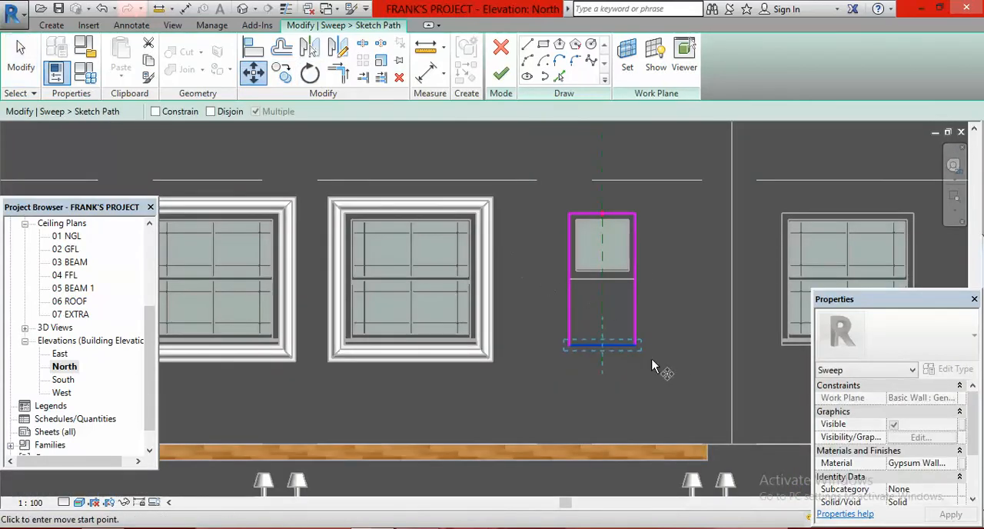
scroll(652, 367, "up", 3)
left_click(623, 335)
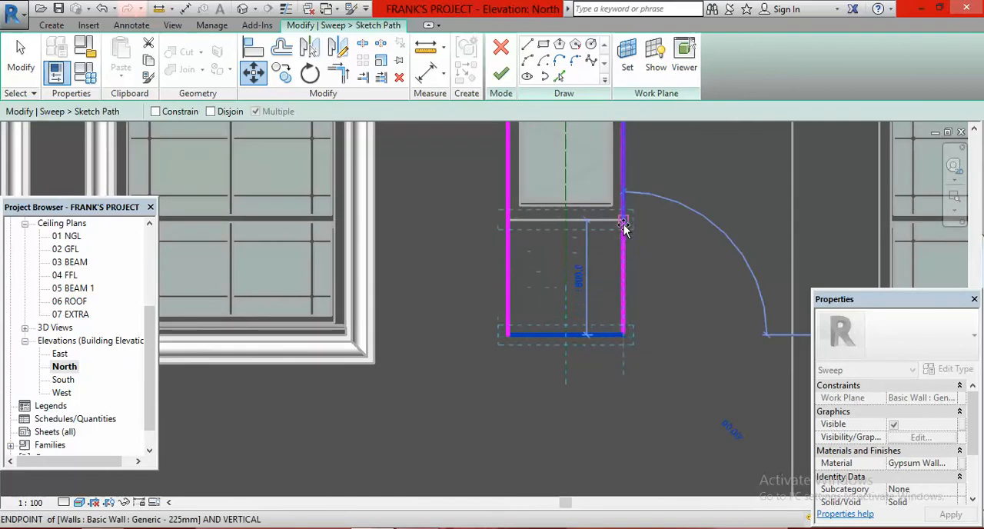
left_click(623, 223)
scroll(595, 303, "down", 5)
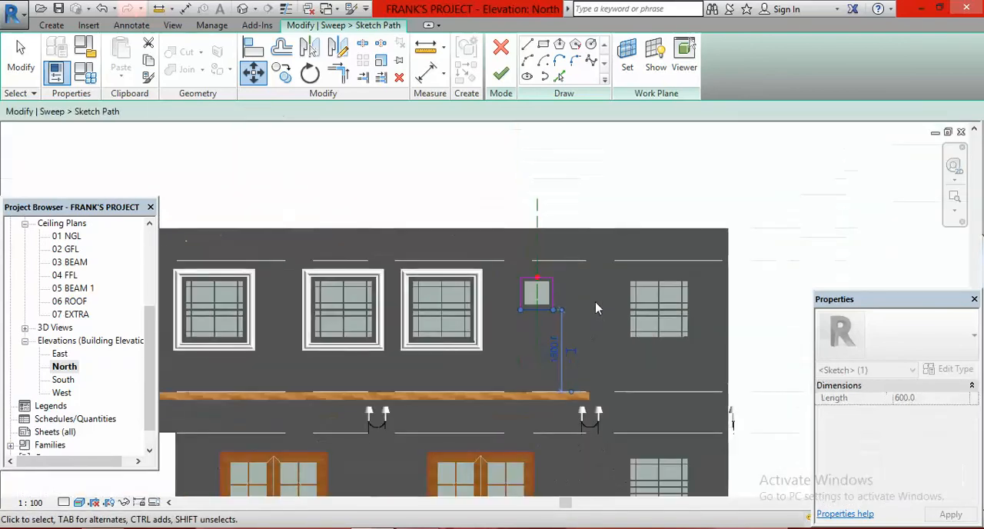
Finish the path sketch, the sweep edit and the in-place model of the small window's frame.
scroll(586, 284, "up", 2)
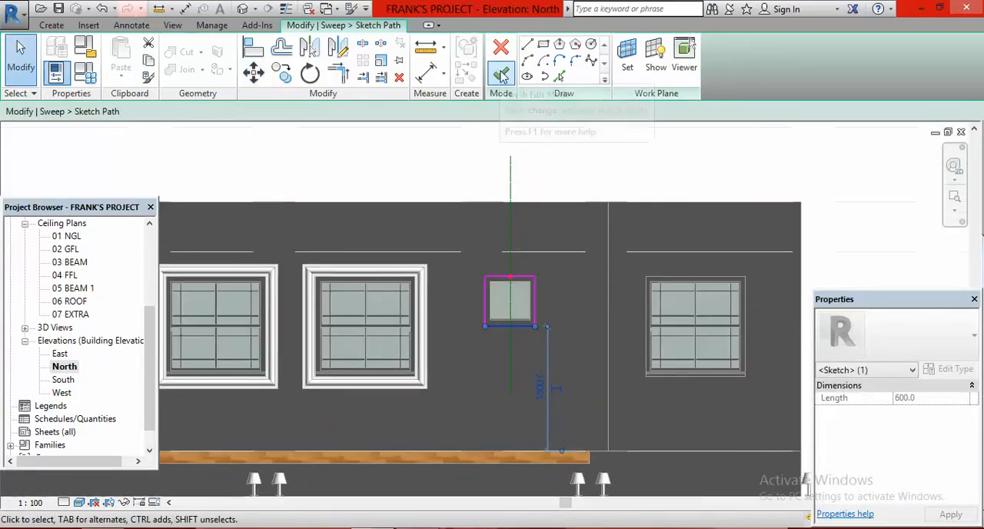
left_click(502, 75)
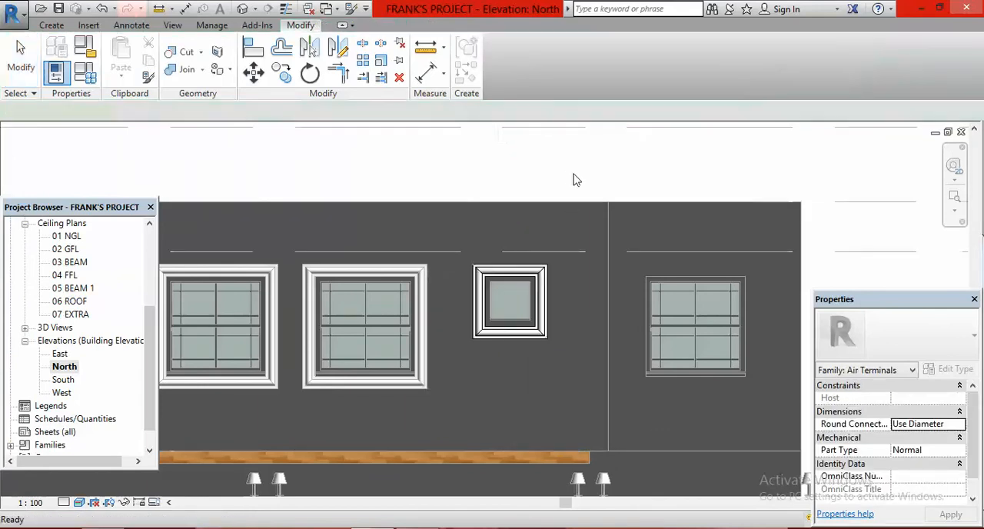
left_click(726, 61)
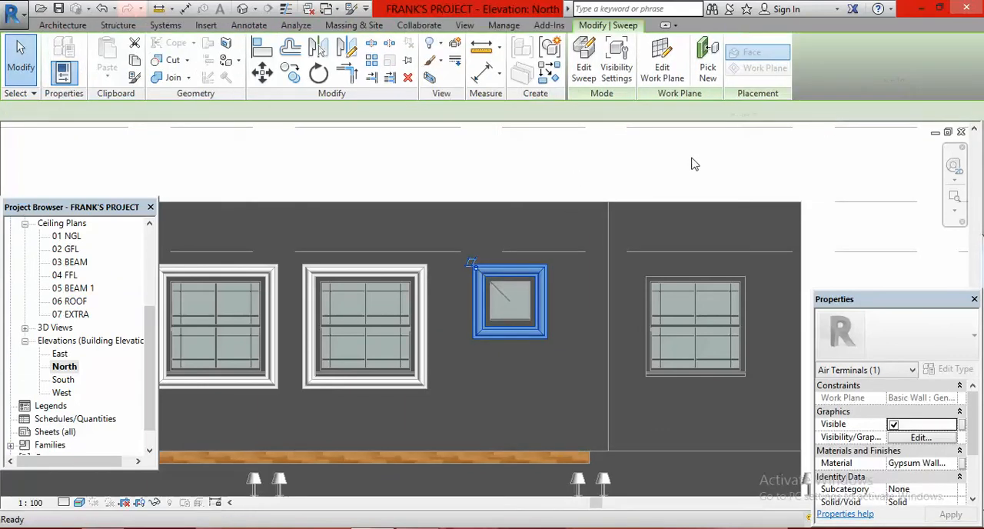
Examine the upper-floor window frames in the north elevation, and inspect the house from its other sides in the 3D view.
scroll(551, 354, "down", 2)
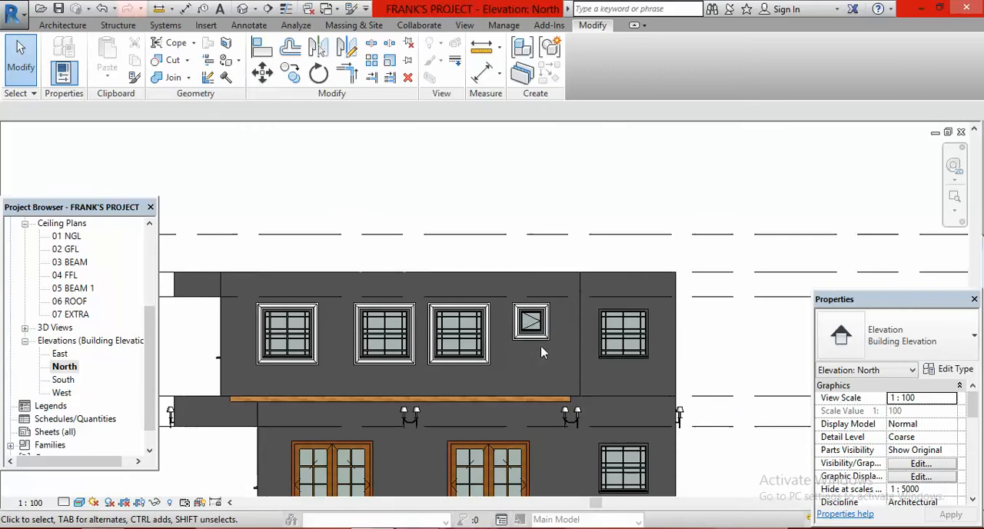
scroll(534, 348, "down", 1)
scroll(528, 336, "up", 1)
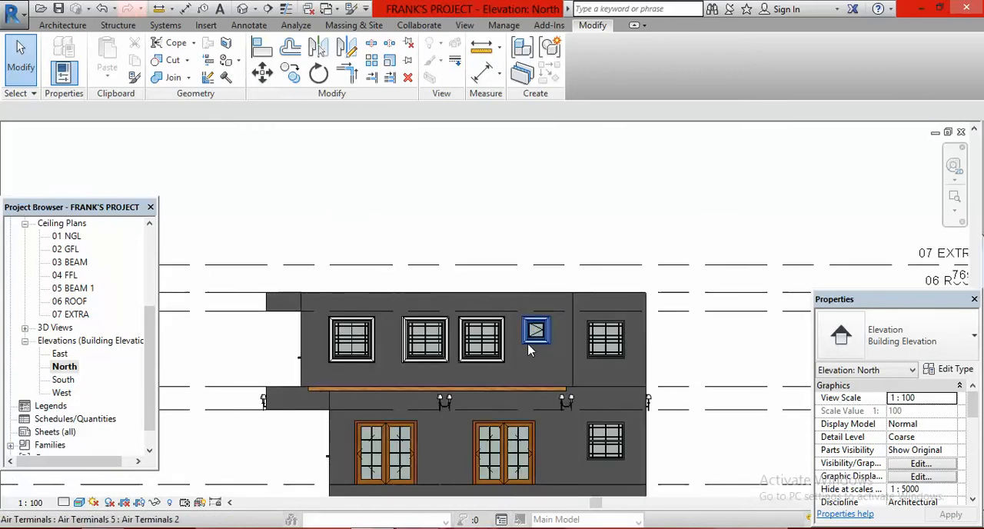
scroll(530, 380, "up", 1)
scroll(532, 383, "up", 1)
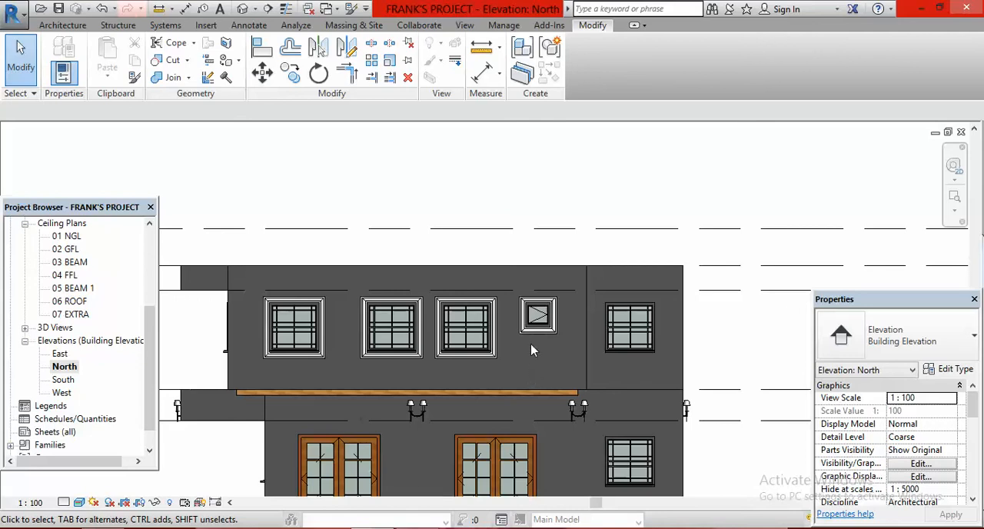
scroll(466, 259, "down", 2)
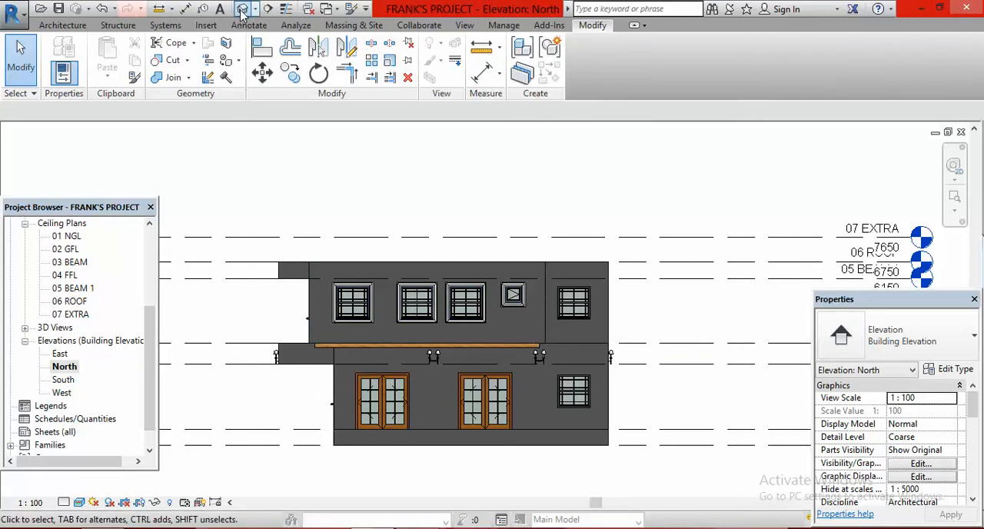
left_click(460, 238)
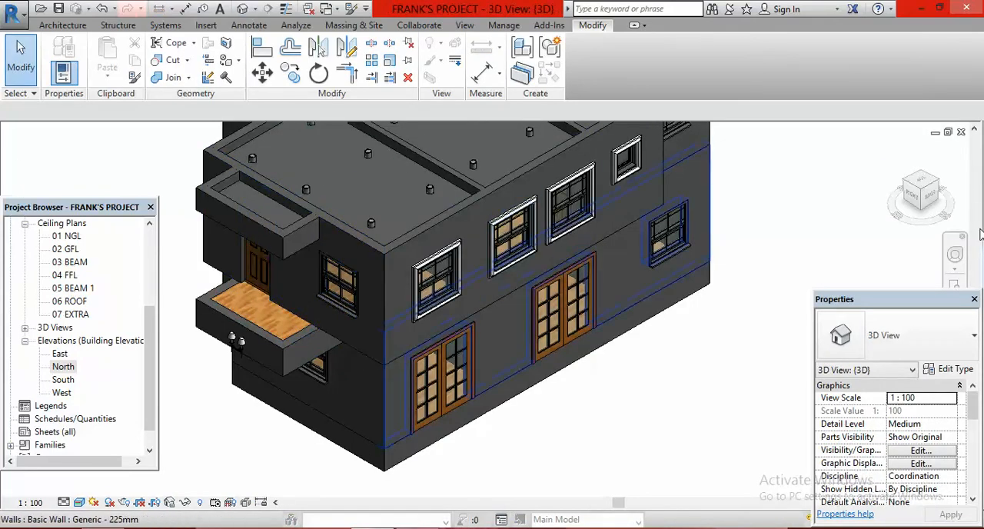
left_click(907, 188)
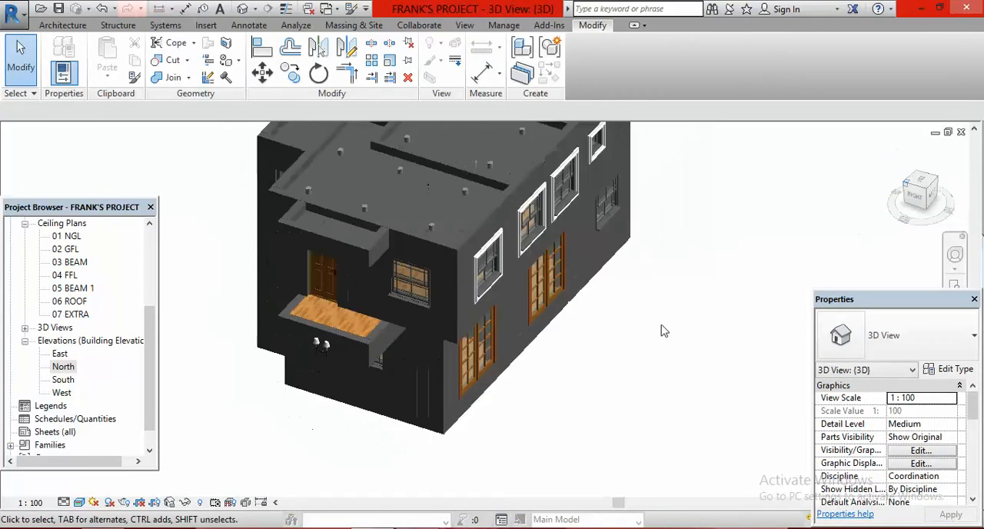
scroll(423, 394, "up", 3)
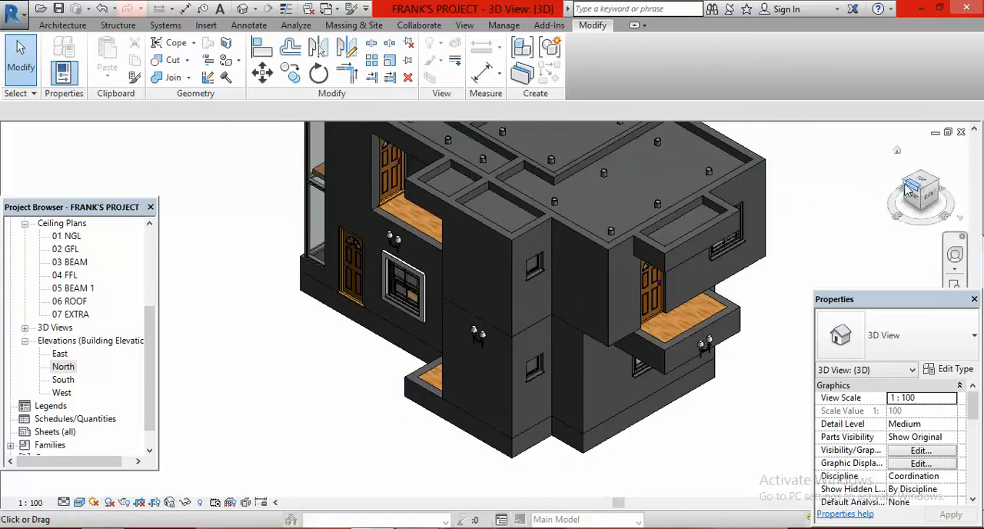
left_click(907, 189)
scroll(538, 392, "up", 5)
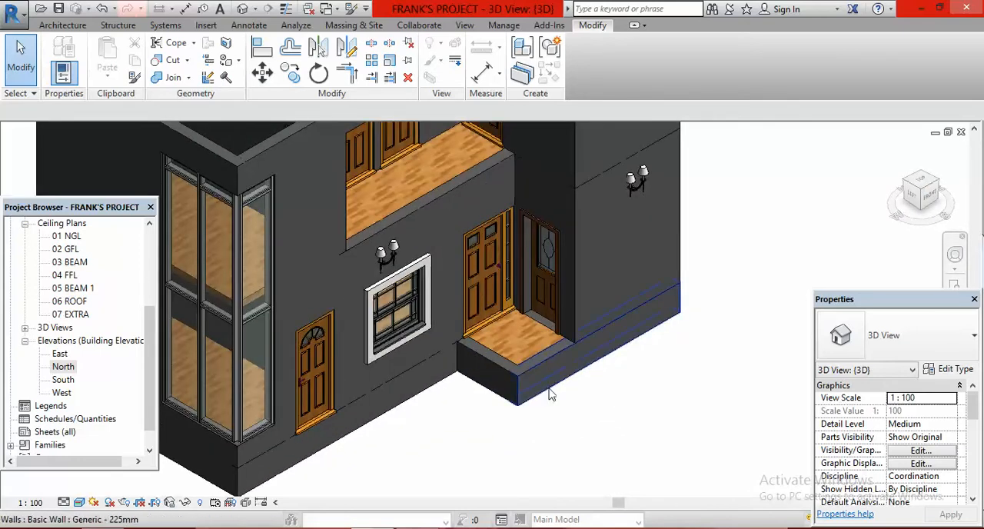
scroll(539, 361, "down", 3)
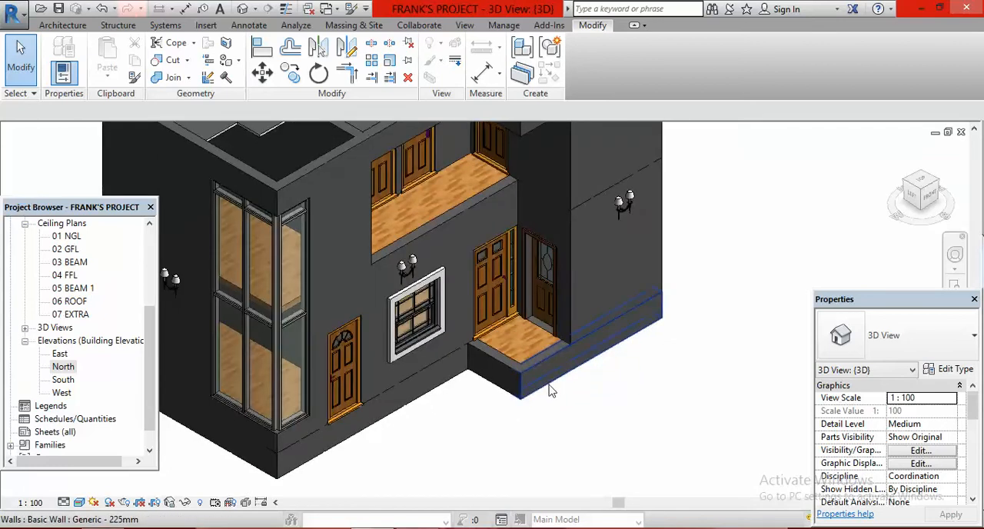
scroll(520, 345, "down", 4)
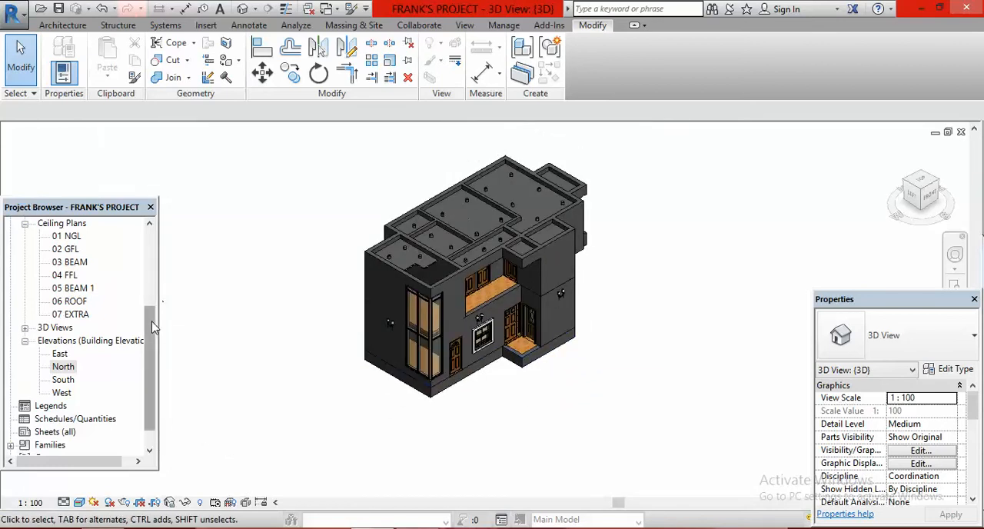
Open the 01 NGL floor plan.
scroll(143, 266, "up", 2)
scroll(143, 266, "up", 2)
double_click(67, 263)
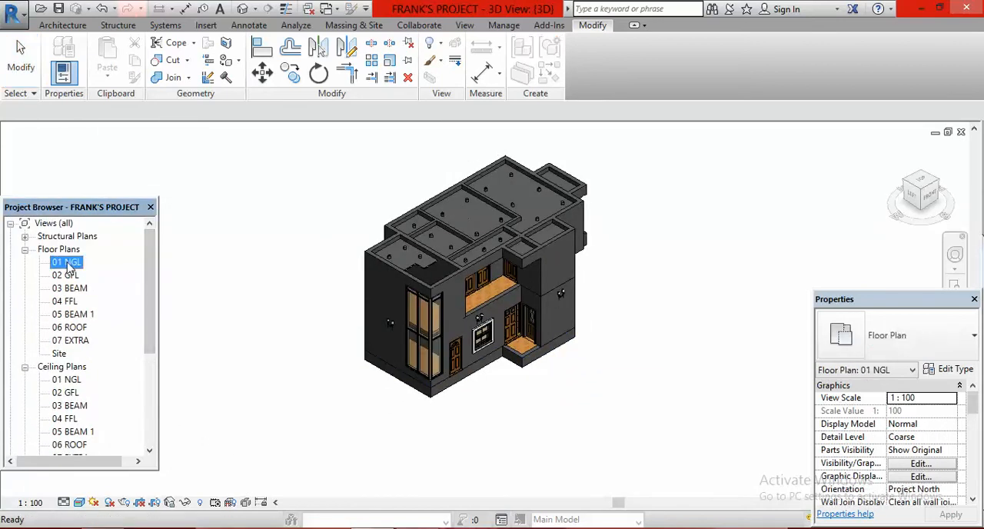
scroll(477, 327, "up", 5)
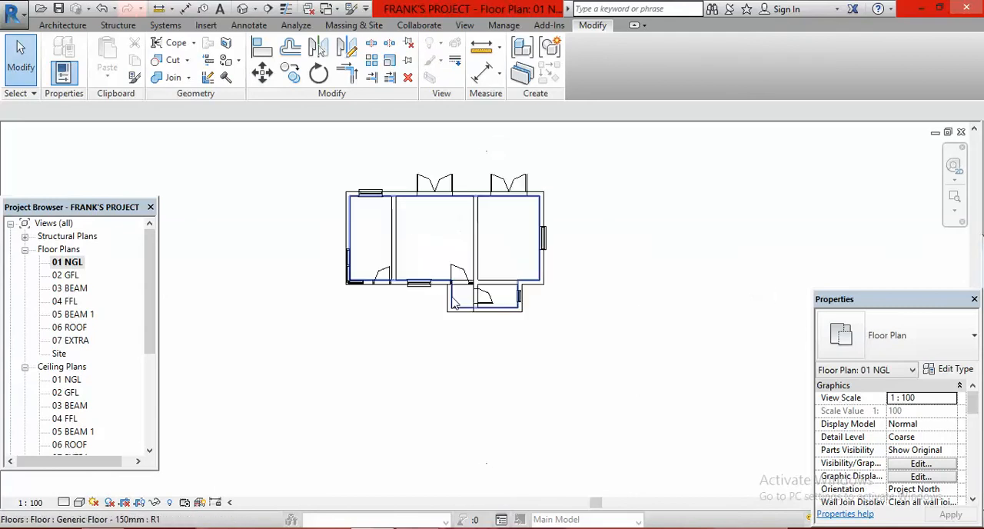
scroll(468, 341, "down", 1)
scroll(461, 266, "up", 1)
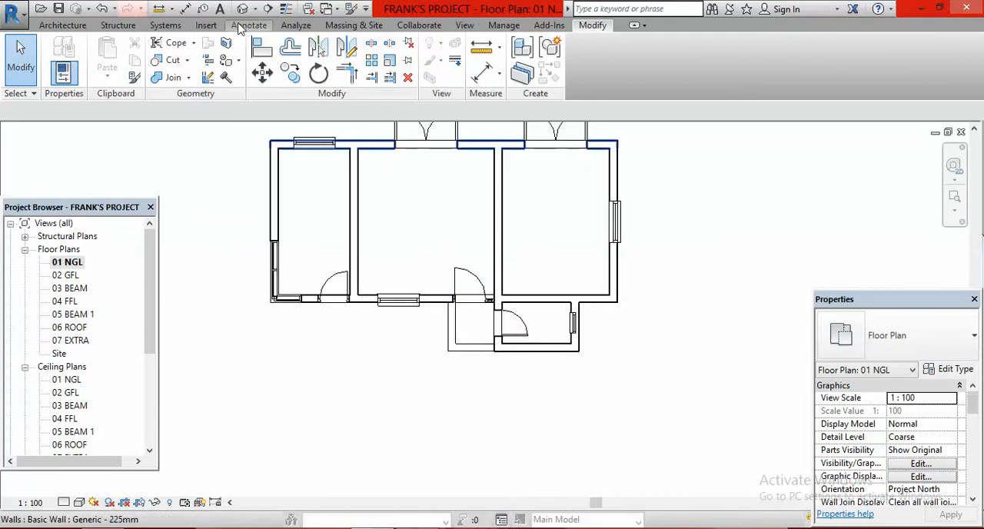
Start a new in-place component in the Air Terminals category, keeping the suggested name.
left_click(59, 26)
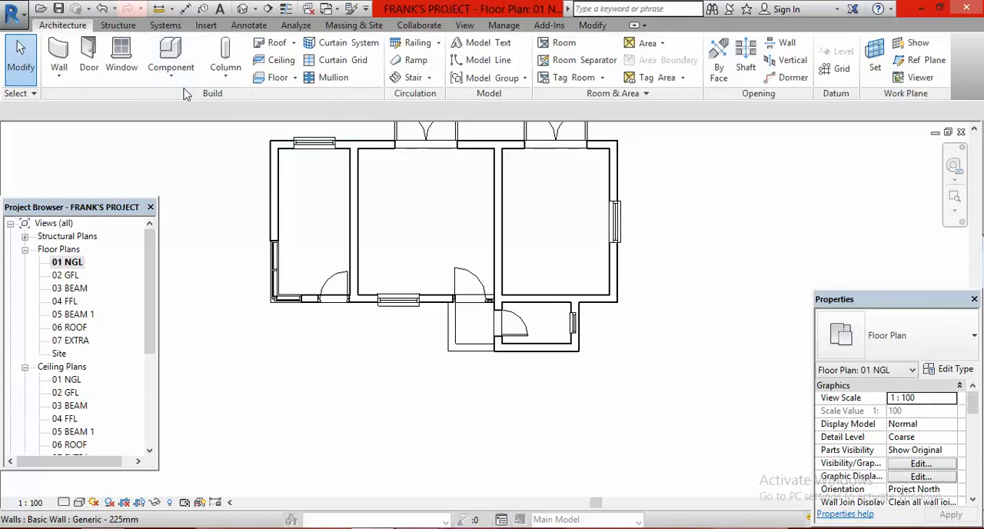
left_click(182, 81)
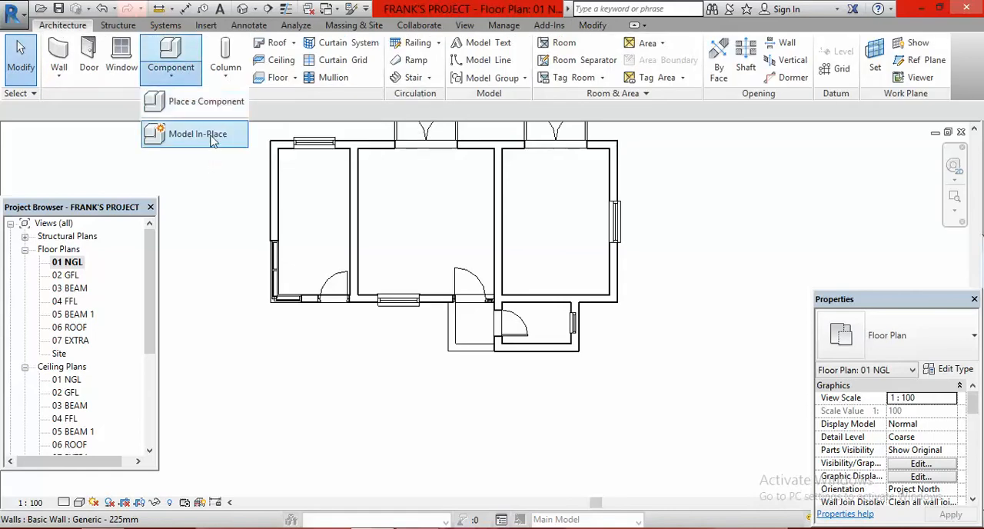
left_click(205, 136)
left_click(508, 429)
left_click(496, 296)
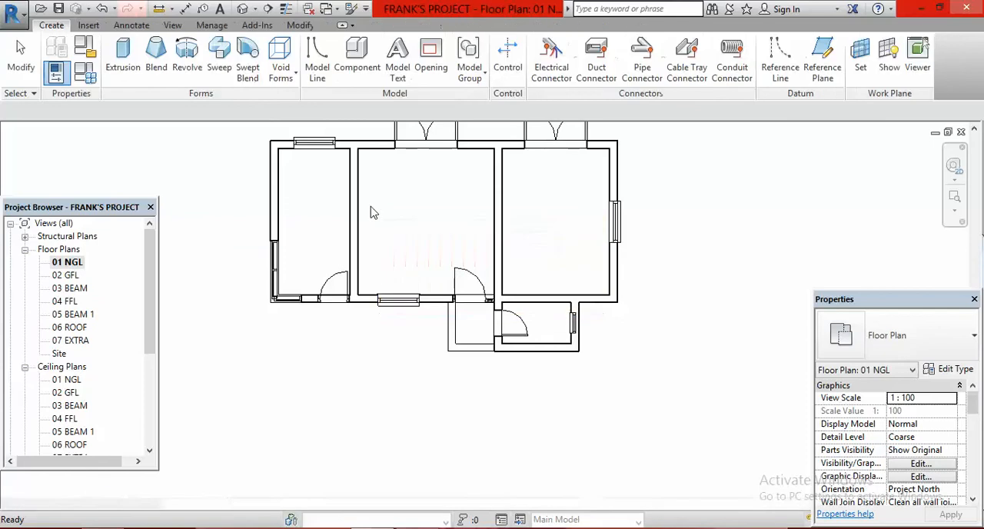
Start a sweep and sketch its path as a 1350 mm line along the entrance porch's front edge, from the wall corner to the porch's outer corner.
left_click(220, 58)
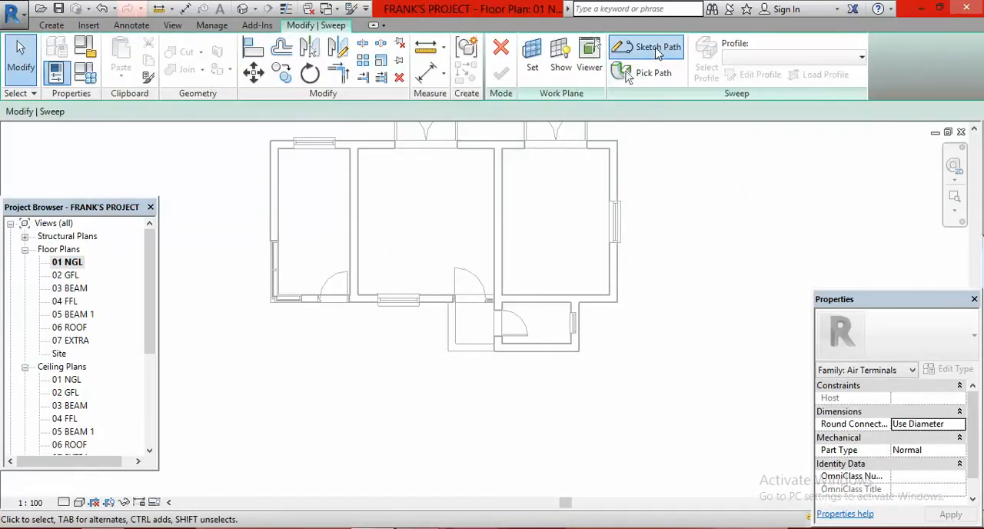
left_click(657, 51)
scroll(511, 355, "up", 3)
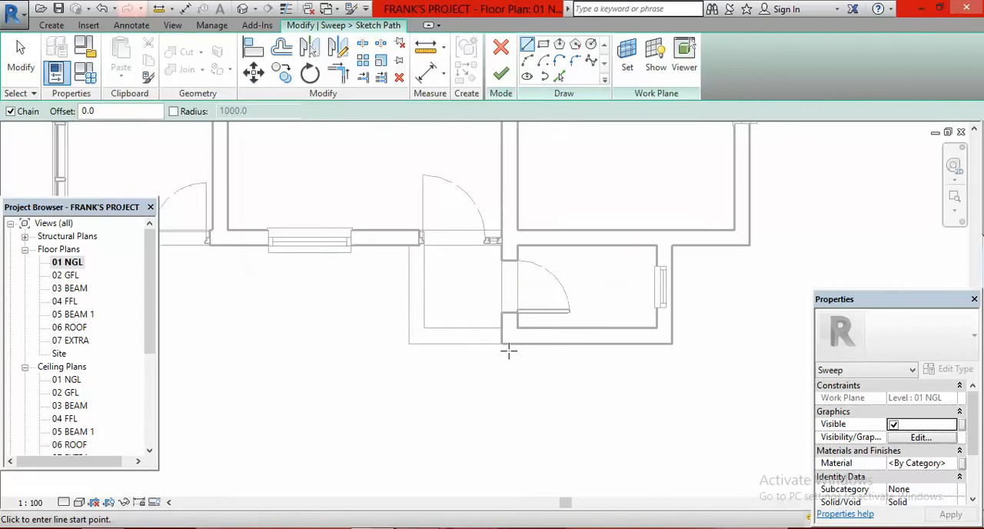
scroll(508, 352, "up", 2)
left_click(496, 337)
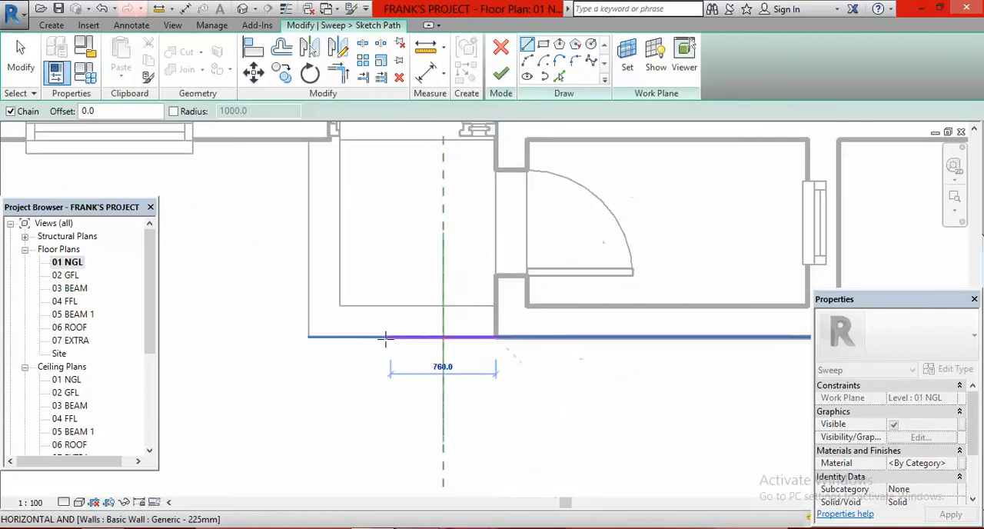
left_click(308, 336)
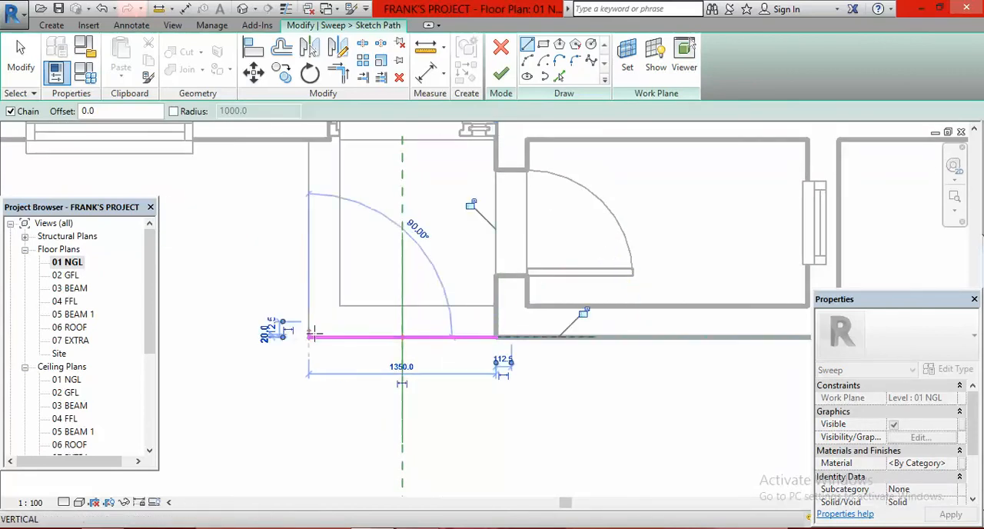
scroll(326, 330, "down", 3)
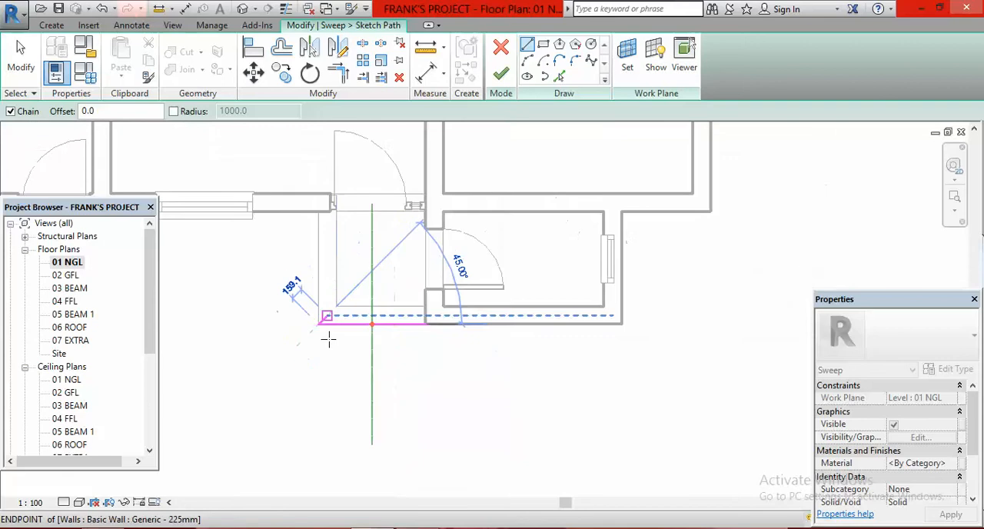
left_click(501, 77)
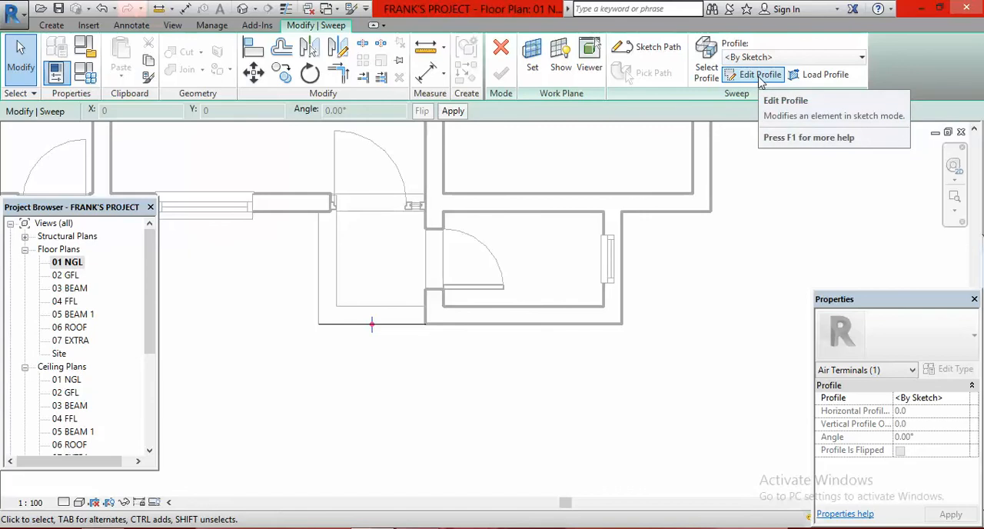
Open the sweep's profile for sketching in the West elevation, at the base corner of the porch wall.
left_click(760, 74)
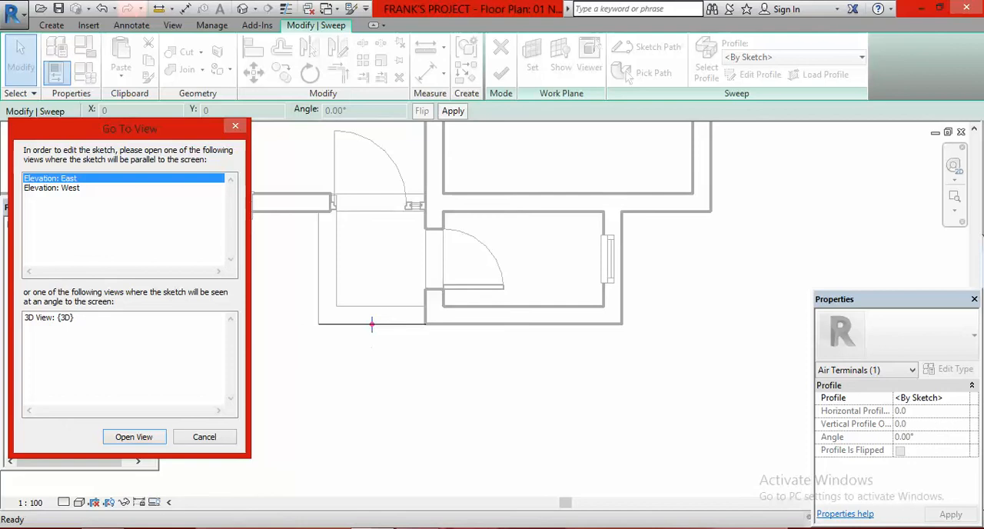
left_click(71, 189)
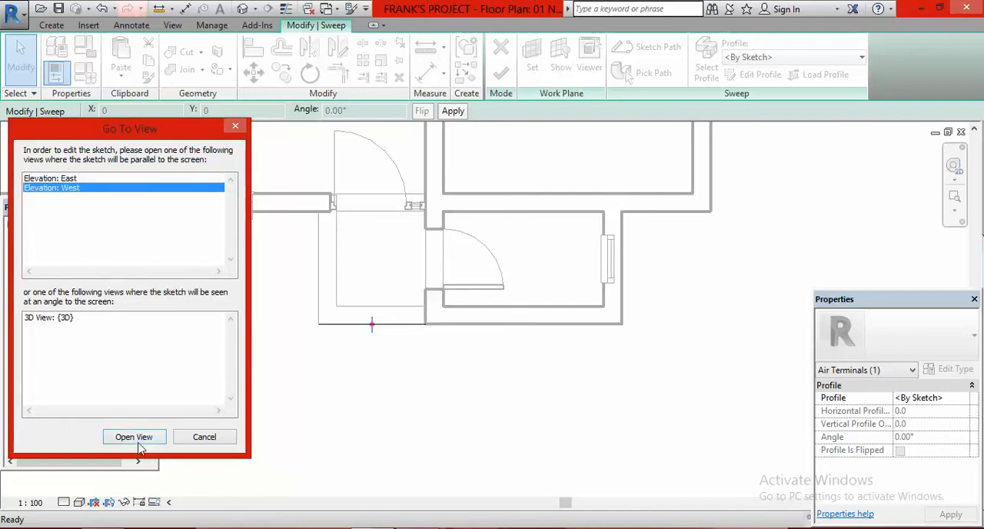
left_click(136, 438)
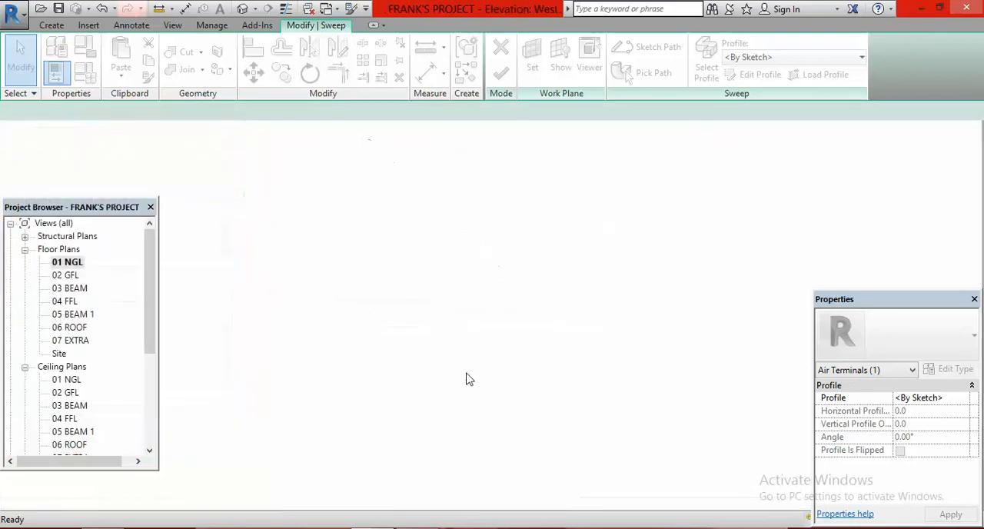
scroll(461, 403, "up", 8)
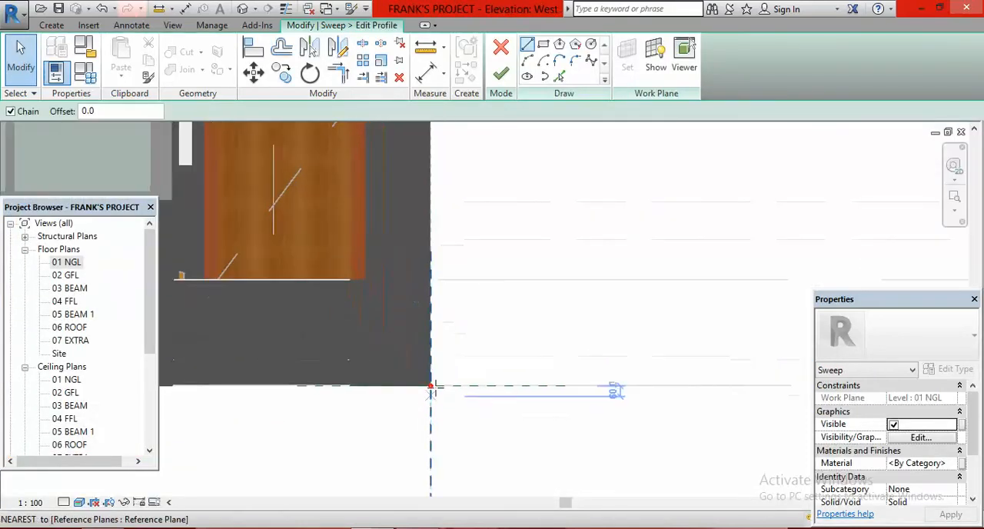
scroll(432, 386, "up", 2)
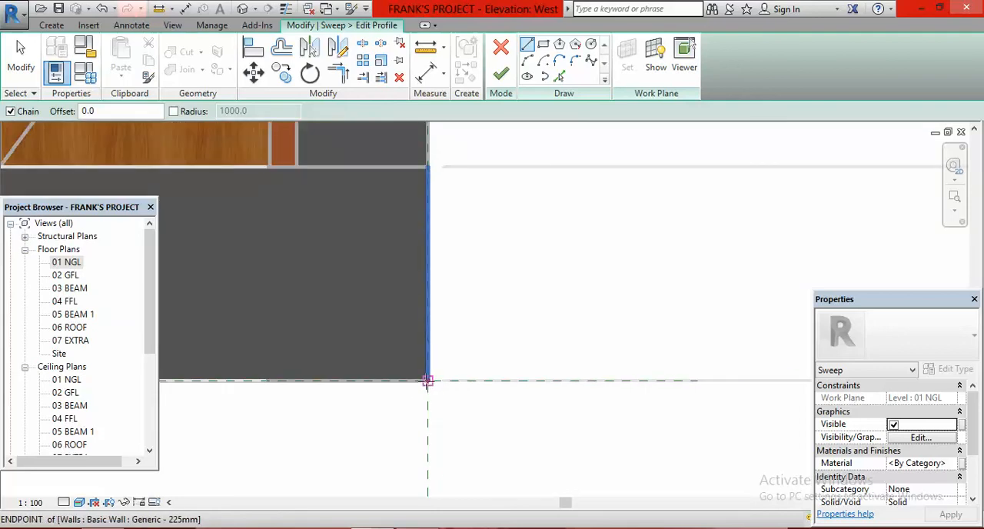
Sketch the step profile from the porch wall's base corner: 450 mm up the wall face, followed by a 300 mm horizontal tread outward.
left_click(428, 380)
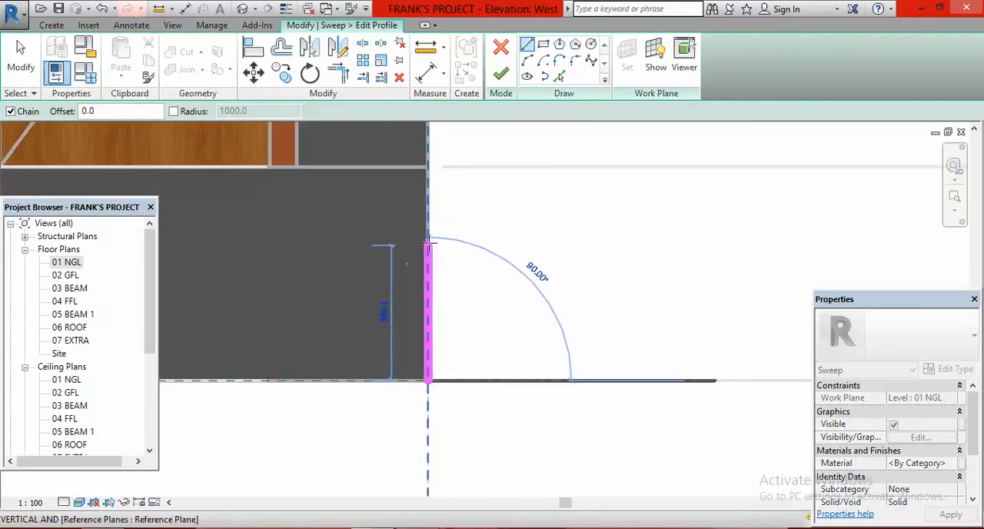
type("45")
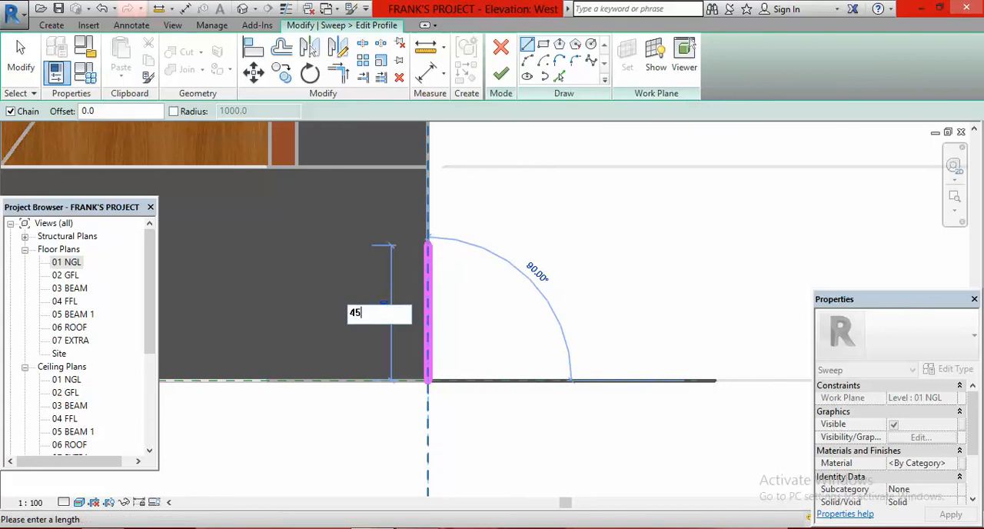
type("0")
key("Return")
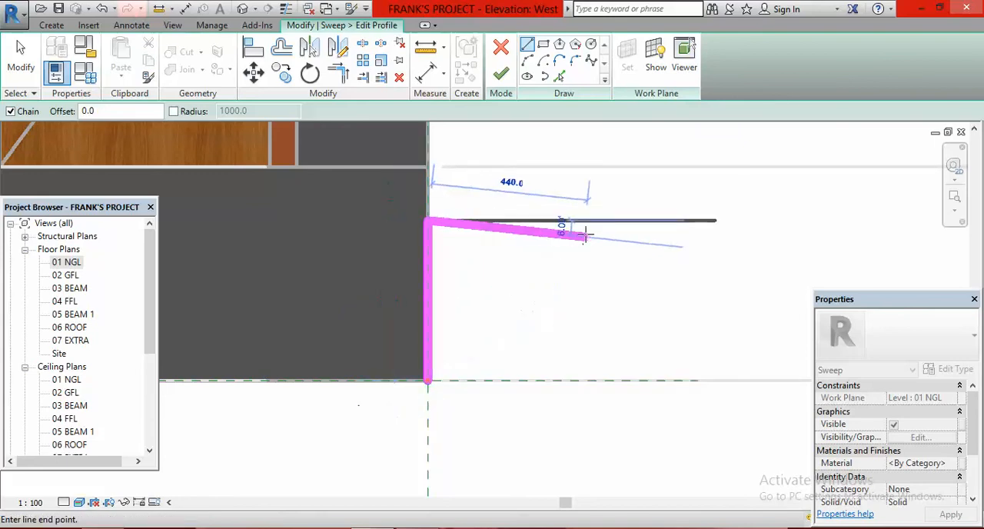
type("3")
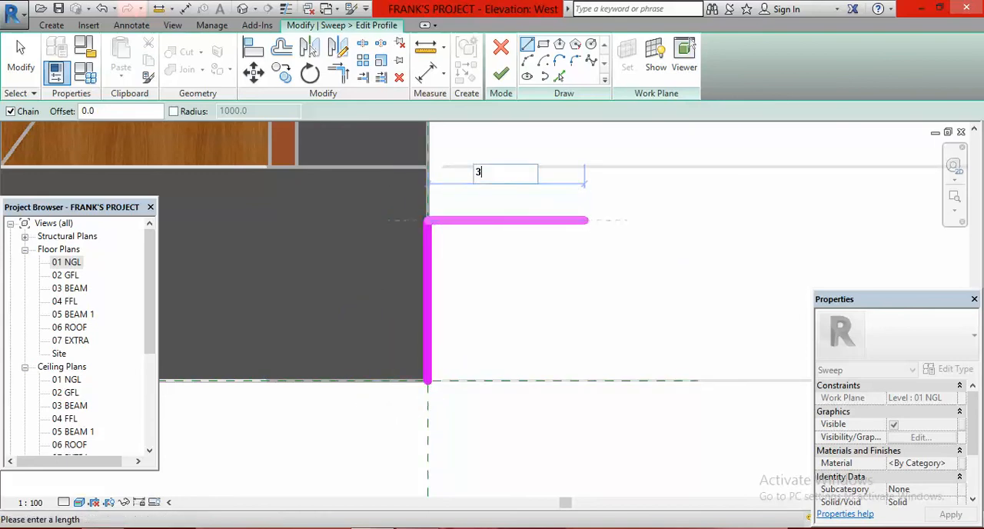
type("00")
key("Return")
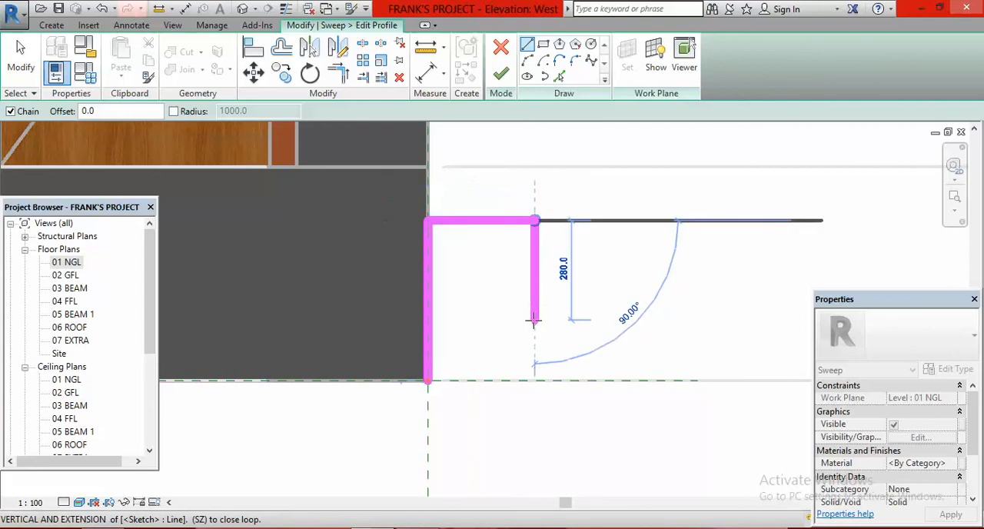
Continue the profile downward and outward with two more steps, each a 150 mm riser followed by a 300 mm tread.
type("150")
key("Return")
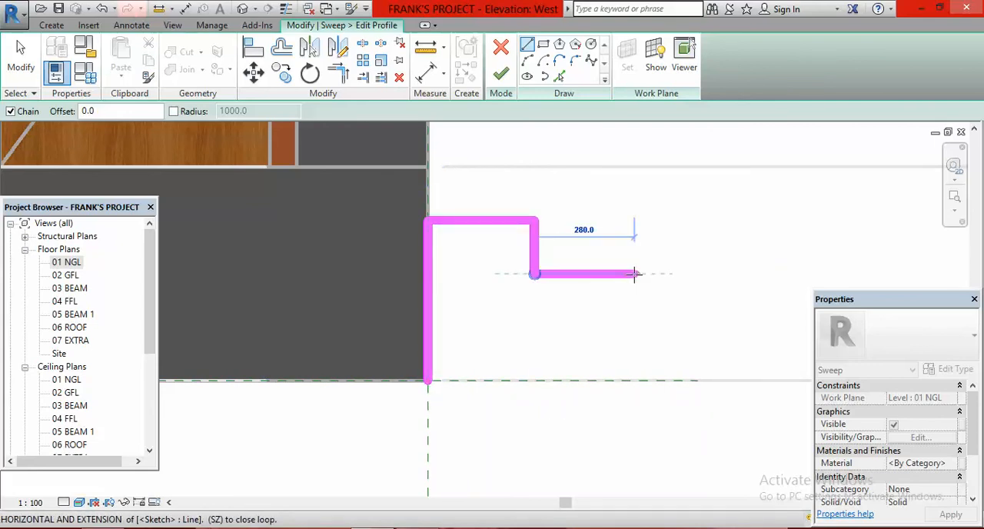
type("300")
key("Return")
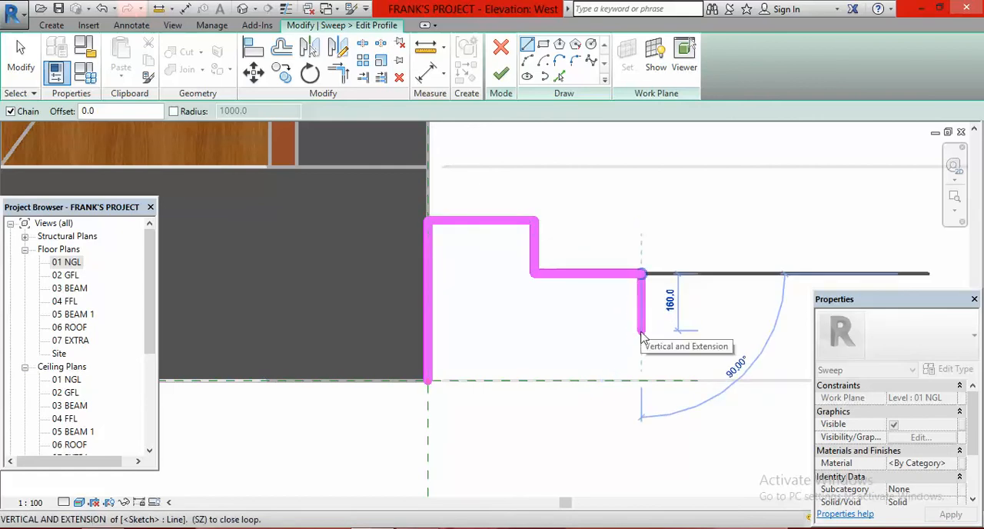
type("150")
key("Return")
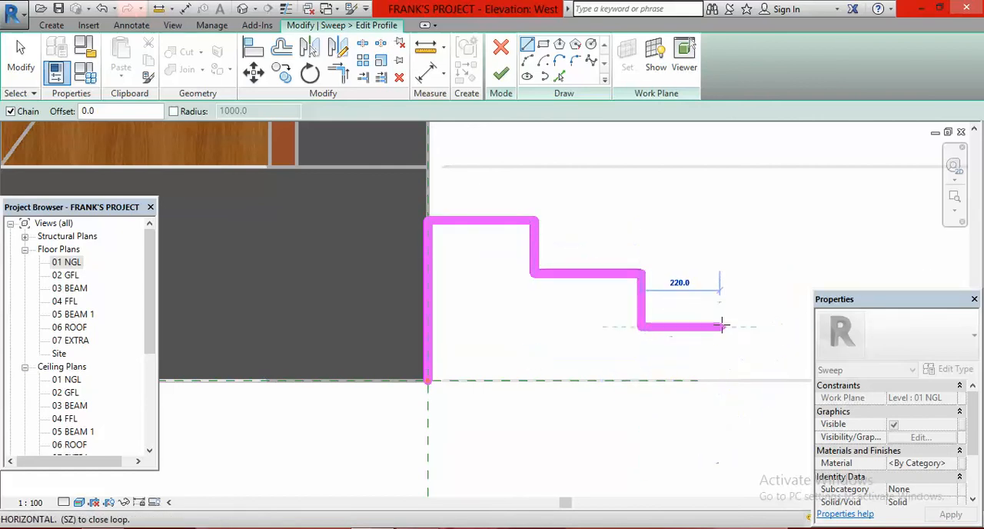
type("300")
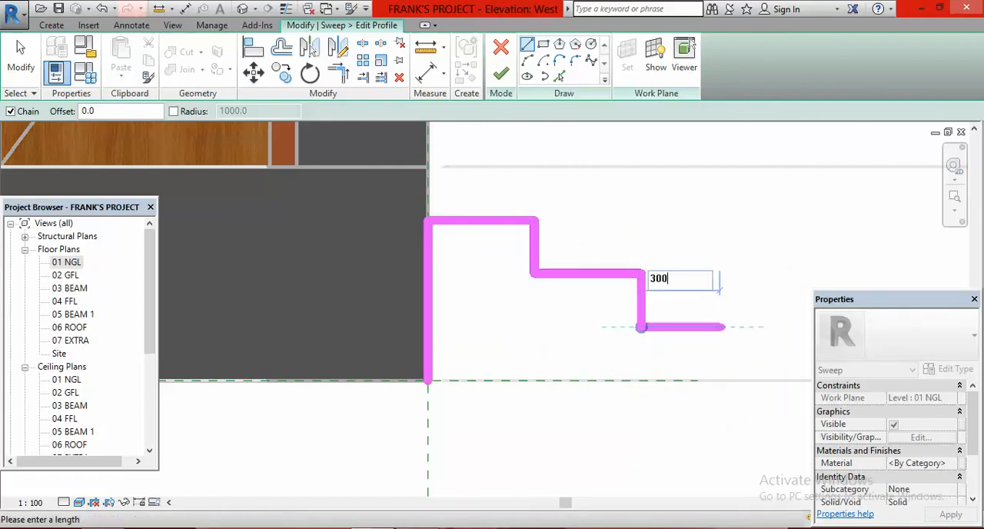
key("Return")
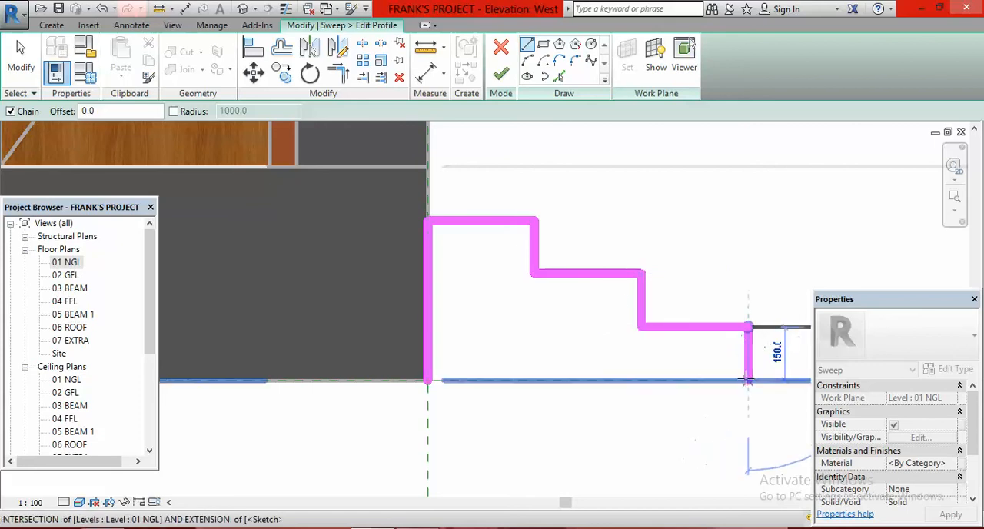
Close the stepped profile down to the 01 NGL level and back to the wall's base corner, and finish the profile and sweep.
left_click(748, 378)
left_click(429, 380)
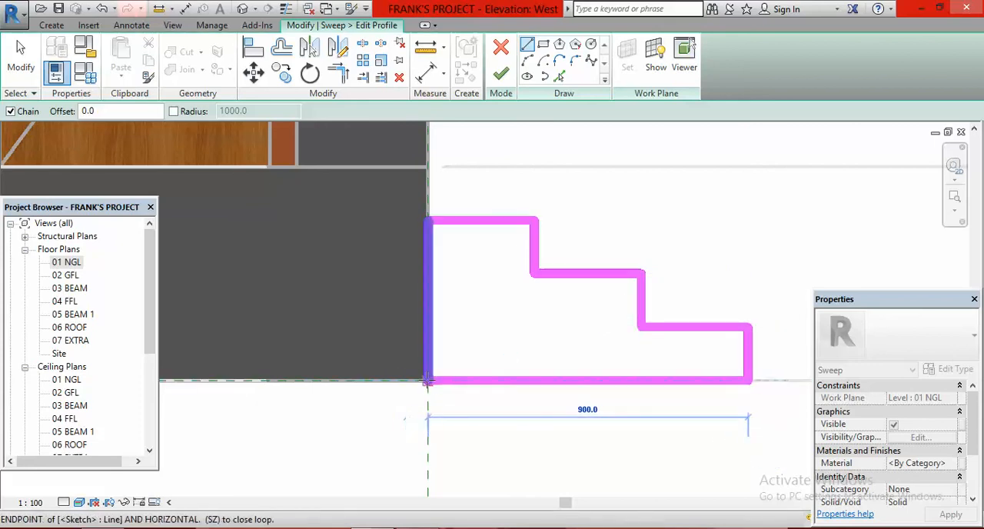
scroll(282, 395, "down", 3)
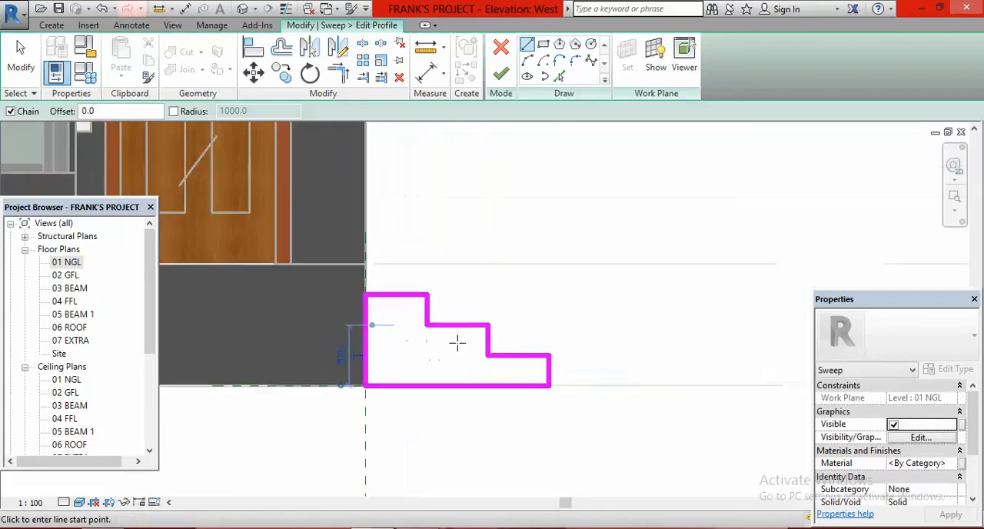
scroll(426, 304, "up", 3)
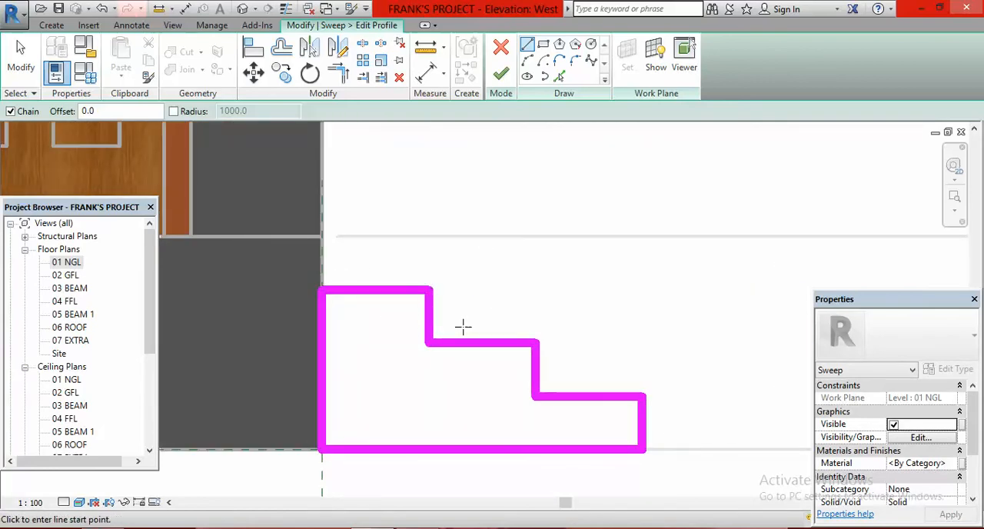
scroll(451, 301, "up", 2)
scroll(451, 308, "down", 3)
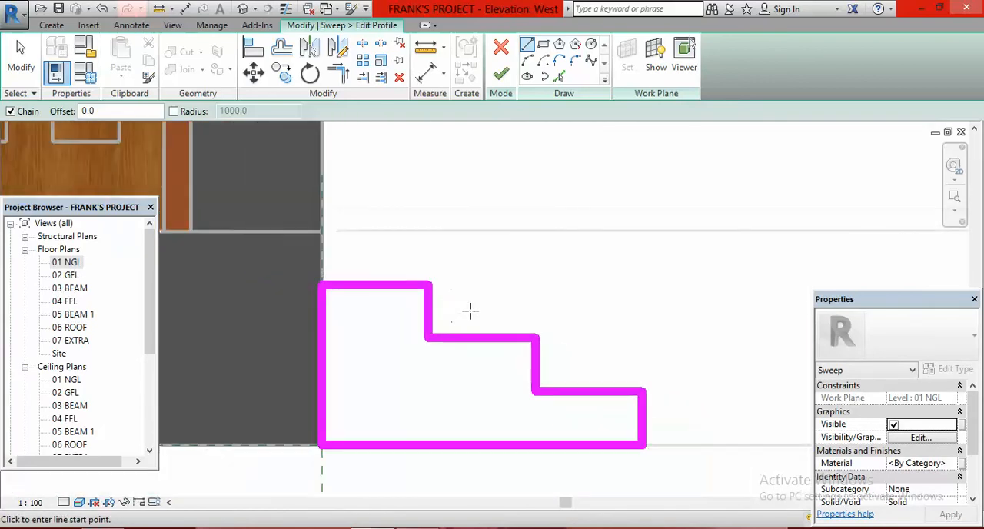
scroll(470, 310, "down", 2)
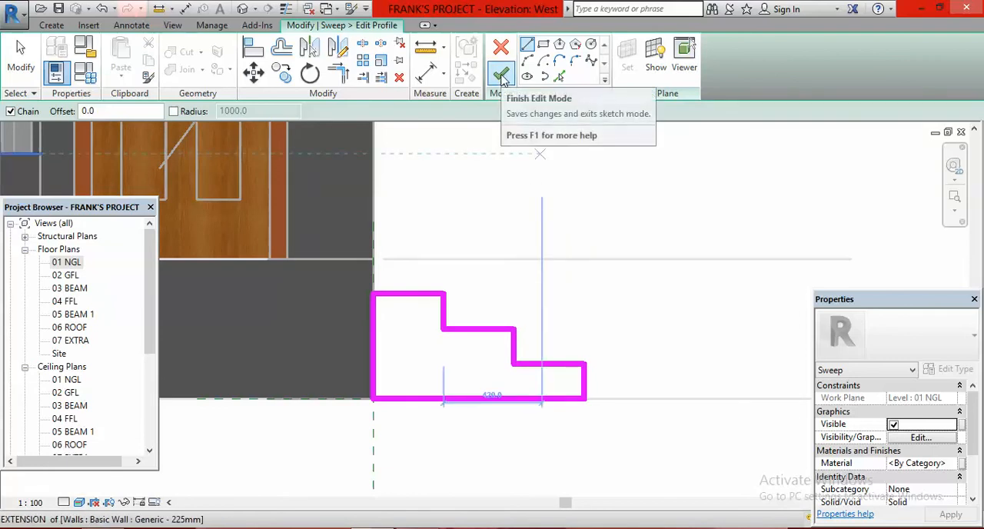
left_click(502, 75)
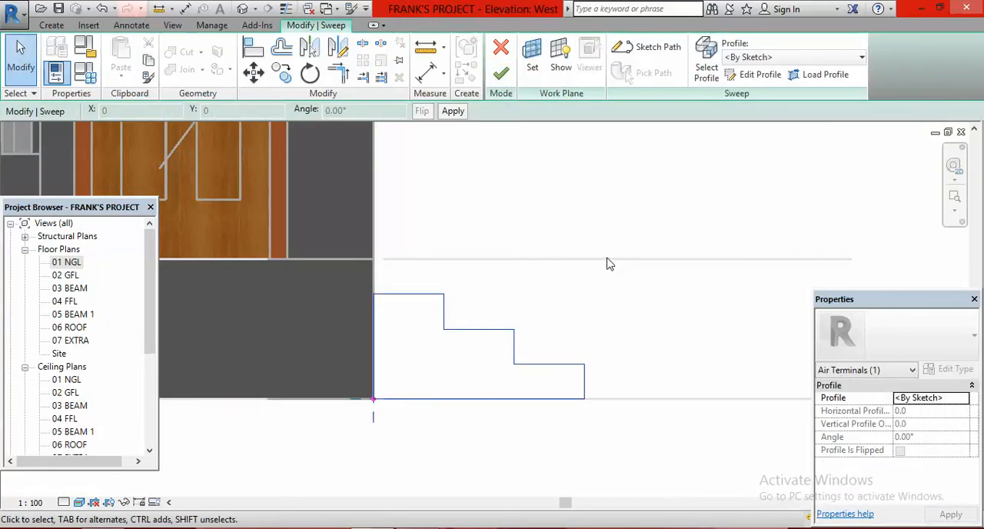
left_click(501, 73)
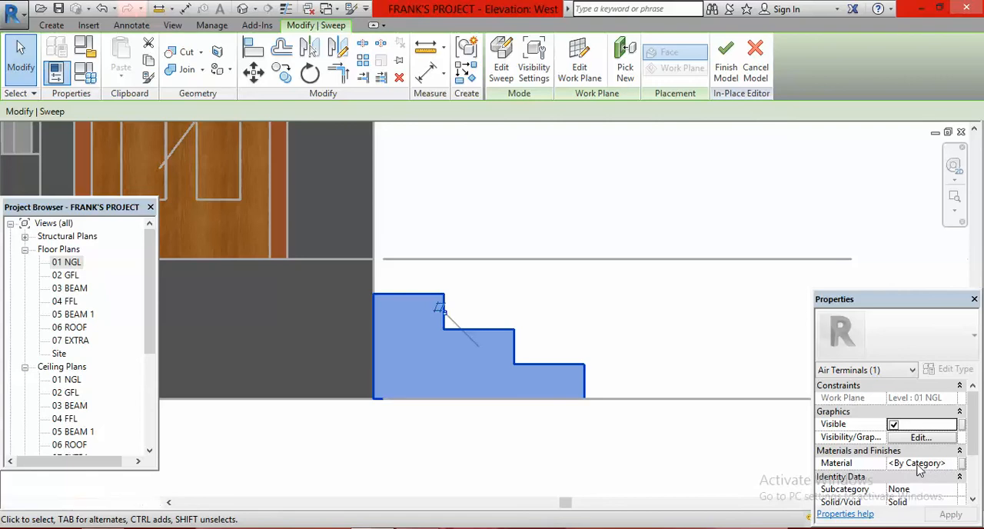
Assign the Wood - Walnut material to the stepped sweep.
left_click(925, 465)
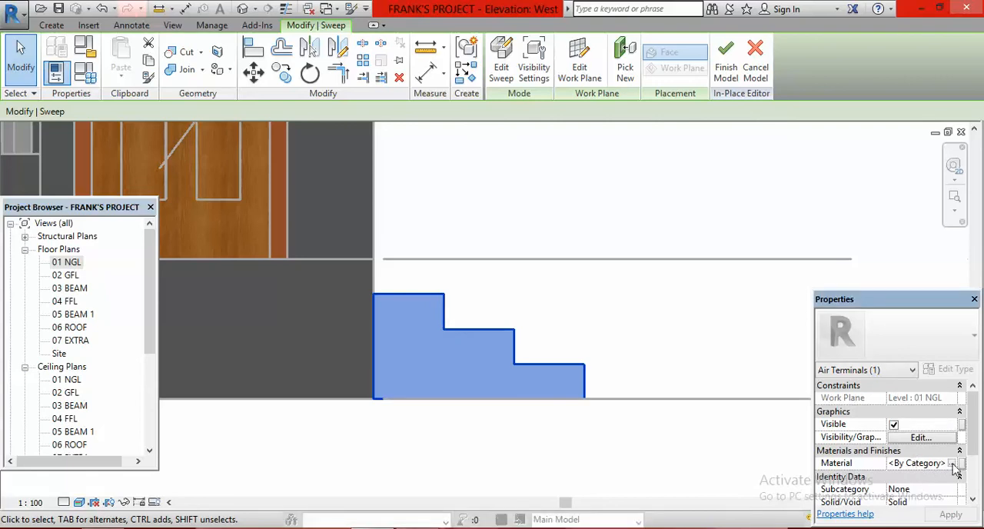
left_click(948, 464)
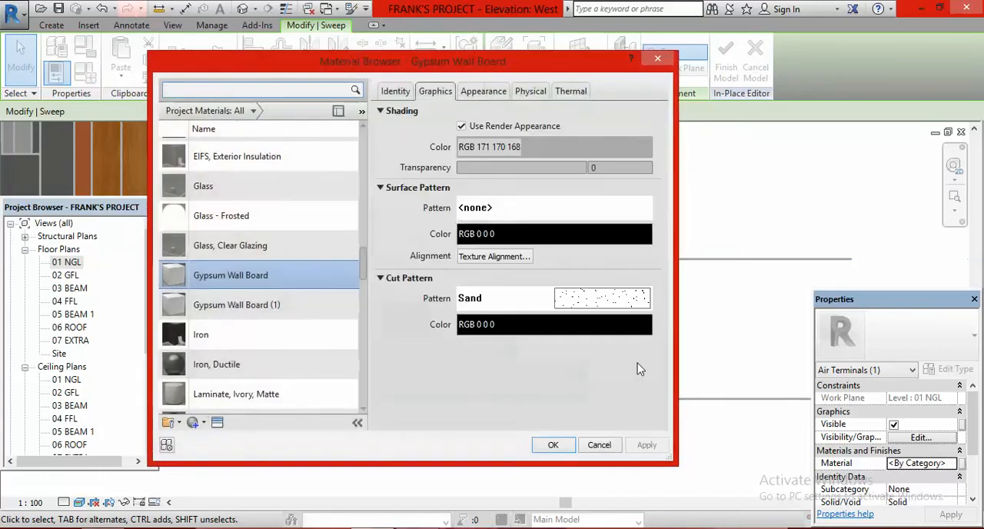
scroll(352, 170, "up", 1)
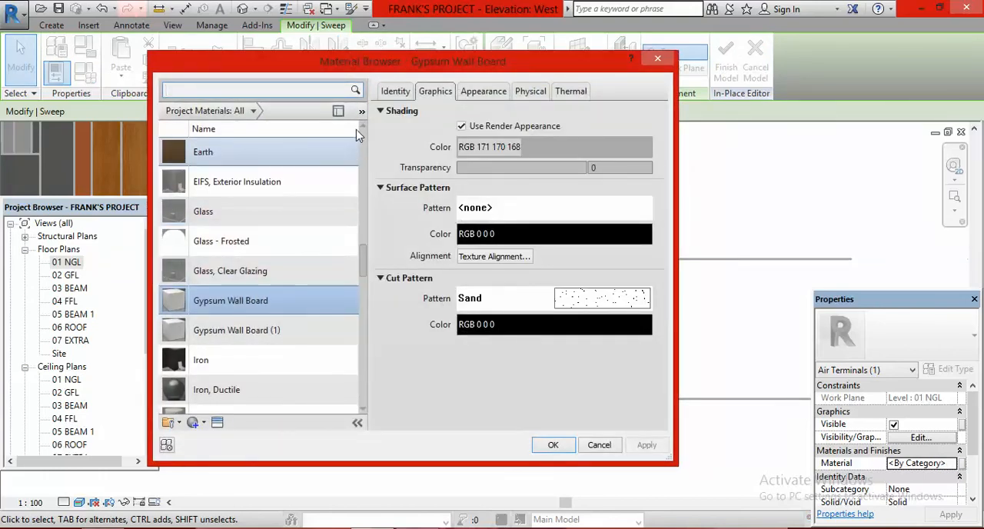
scroll(366, 131, "up", 1)
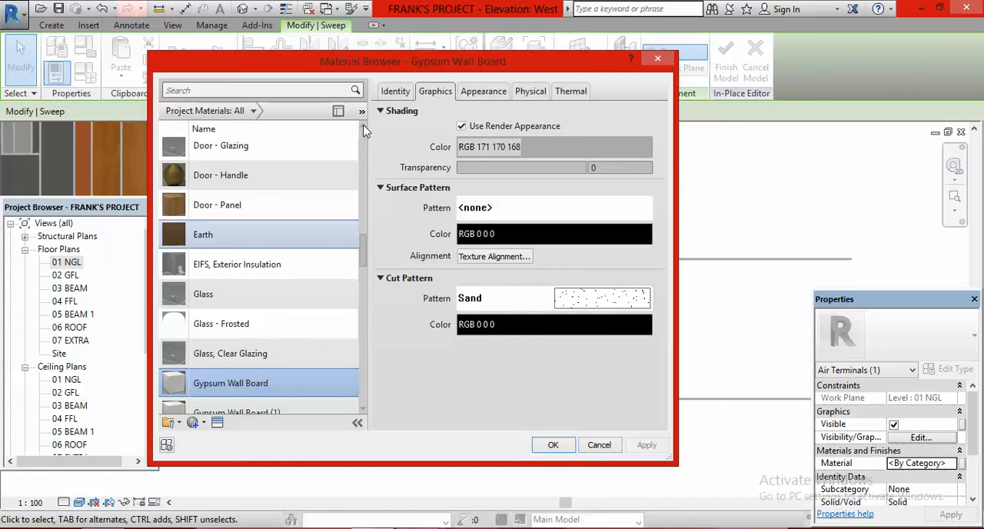
left_click(363, 125)
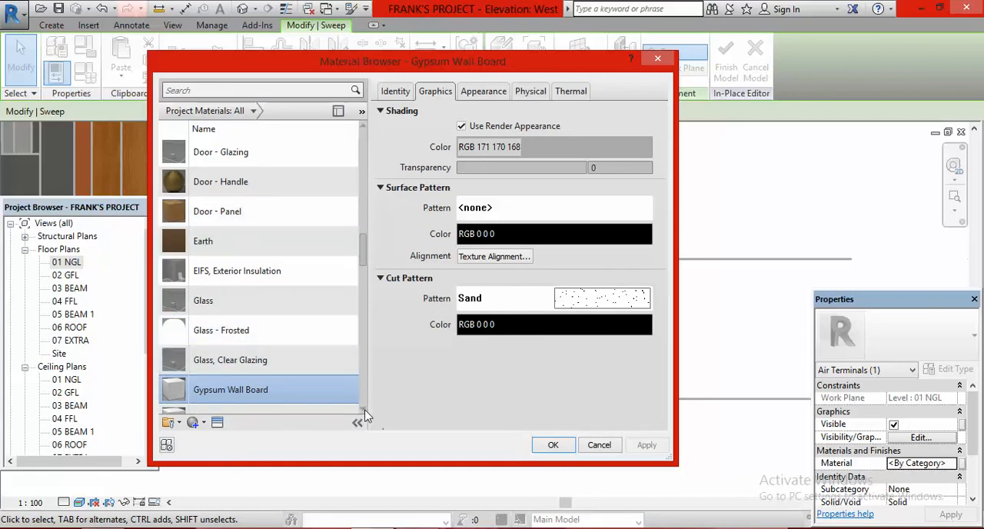
scroll(365, 415, "down", 5)
scroll(366, 415, "down", 3)
scroll(365, 415, "down", 2)
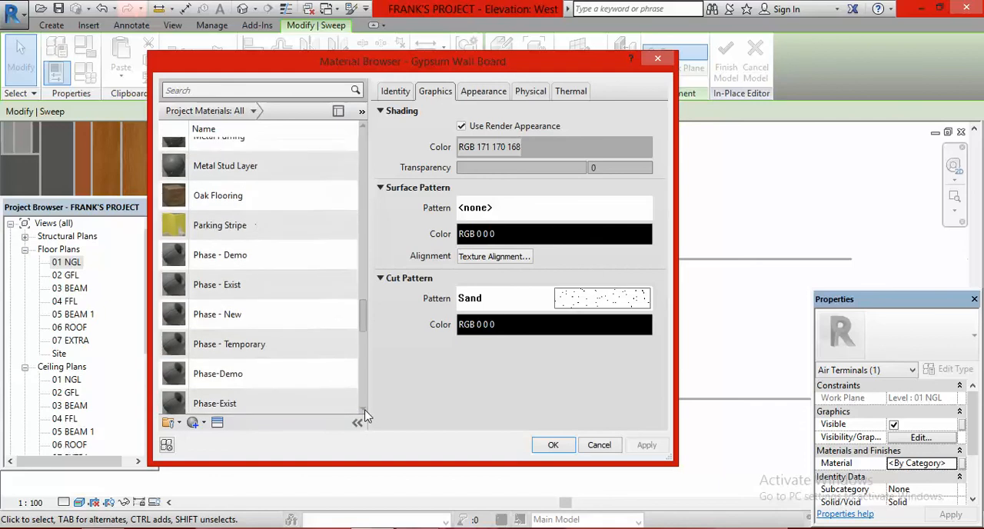
scroll(365, 416, "down", 2)
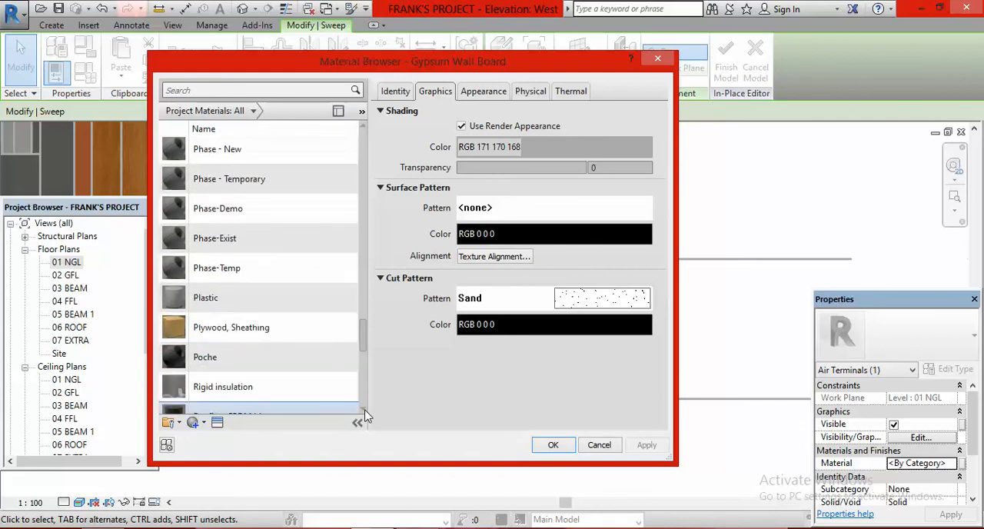
scroll(365, 415, "down", 2)
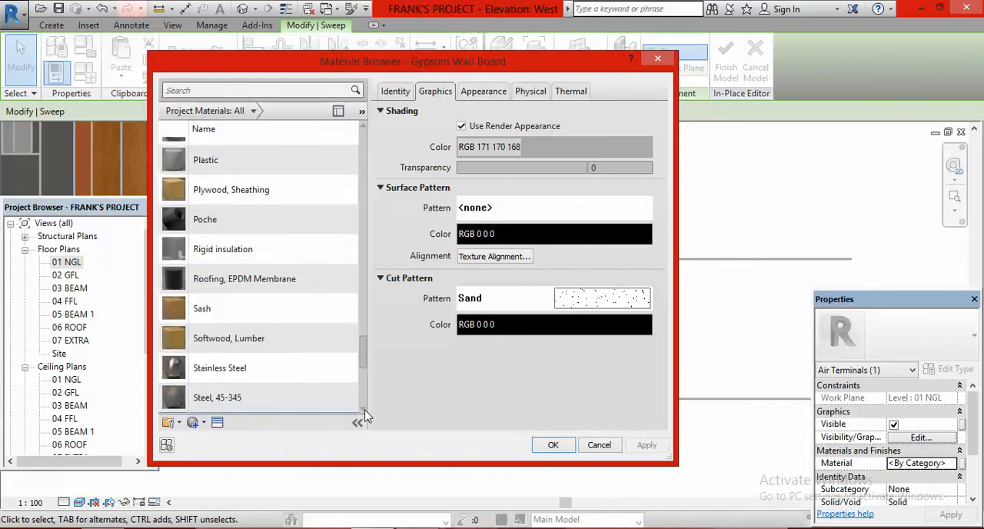
scroll(365, 415, "down", 5)
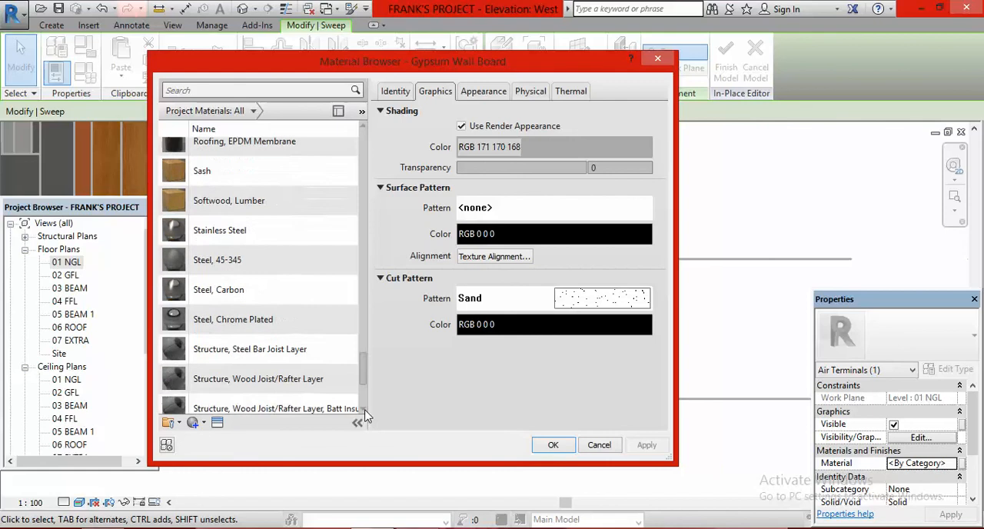
scroll(365, 416, "down", 1)
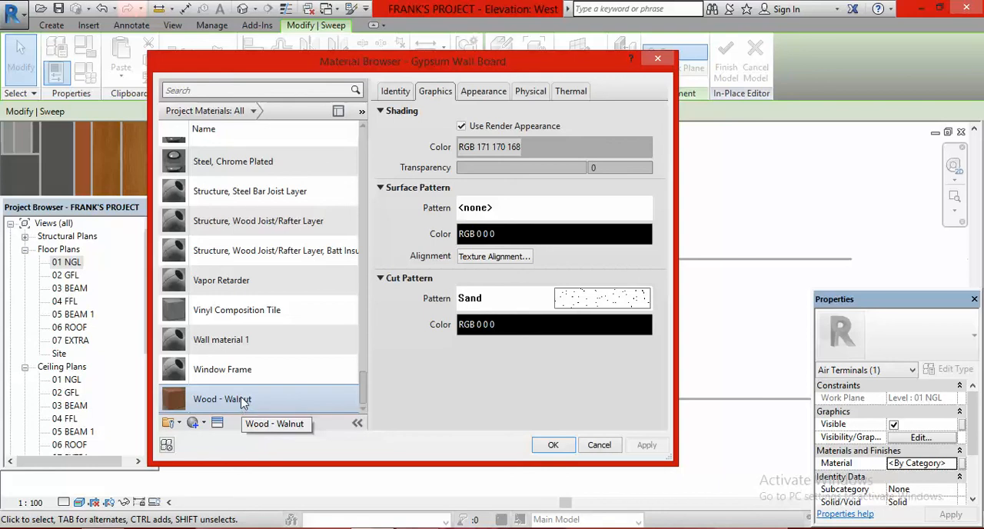
left_click(243, 401)
left_click(551, 446)
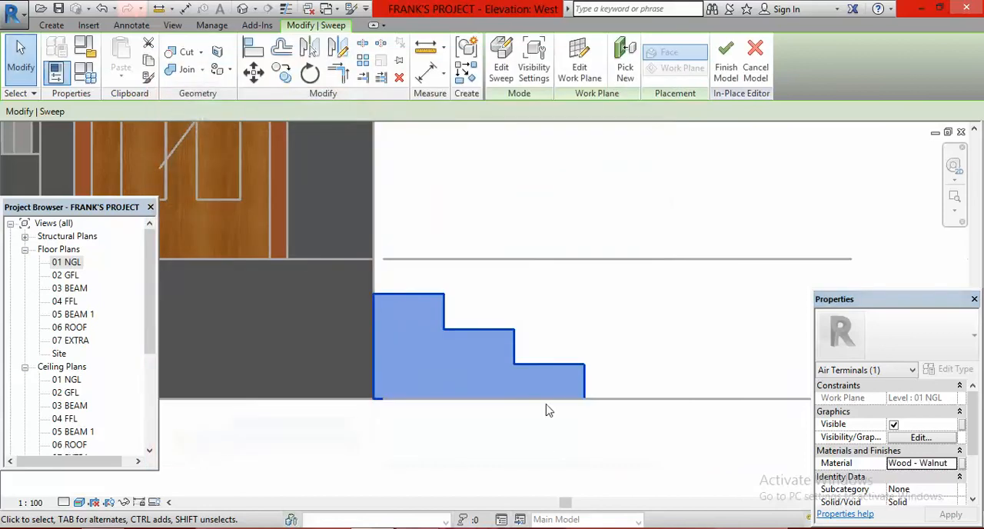
Finish the in-place model of the entrance steps.
left_click(729, 62)
scroll(477, 377, "down", 2)
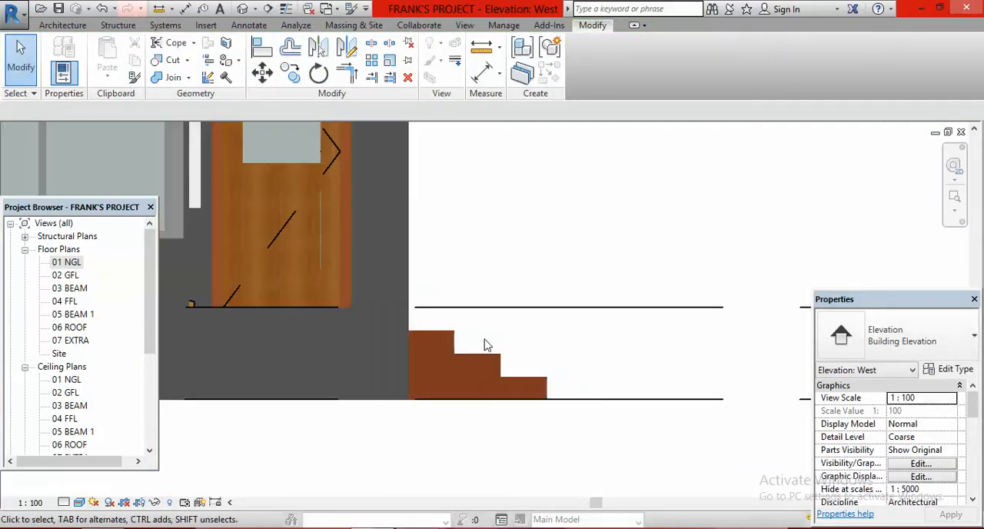
scroll(471, 373, "down", 4)
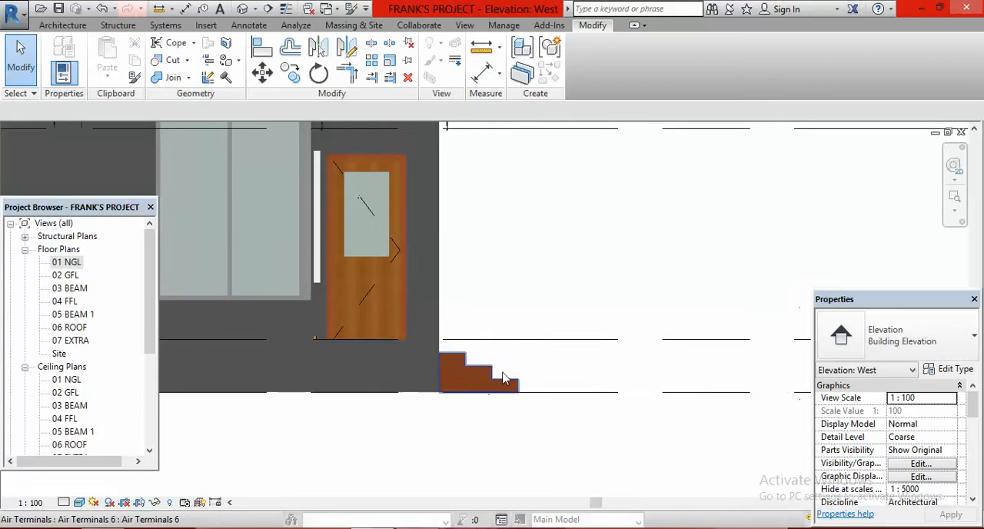
Examine the new entrance steps against the porch and the house's facade in the 3D view.
left_click(243, 8)
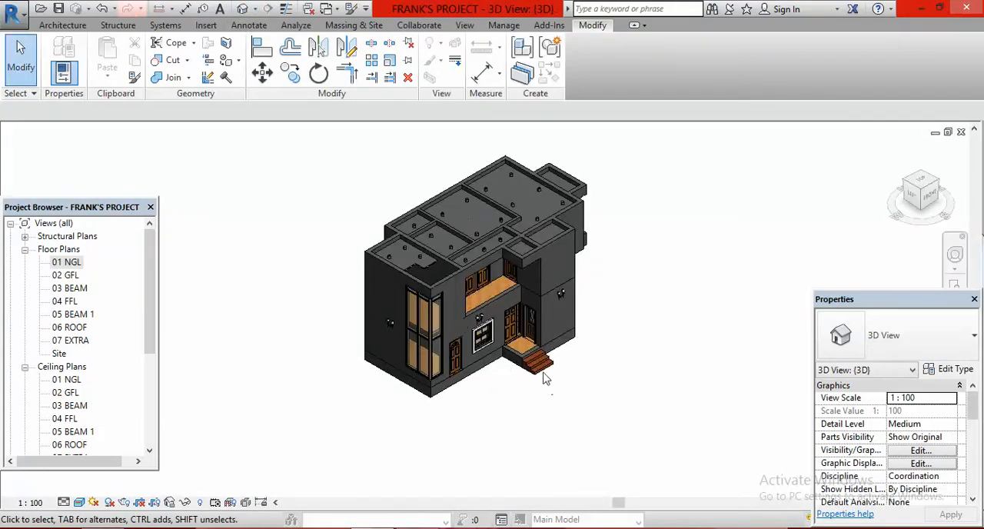
scroll(547, 389, "up", 6)
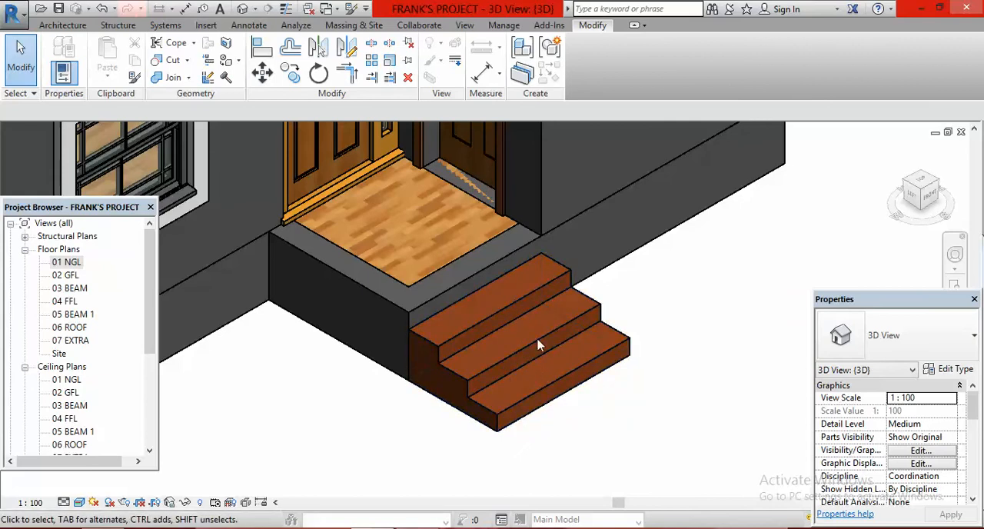
scroll(560, 369, "down", 2)
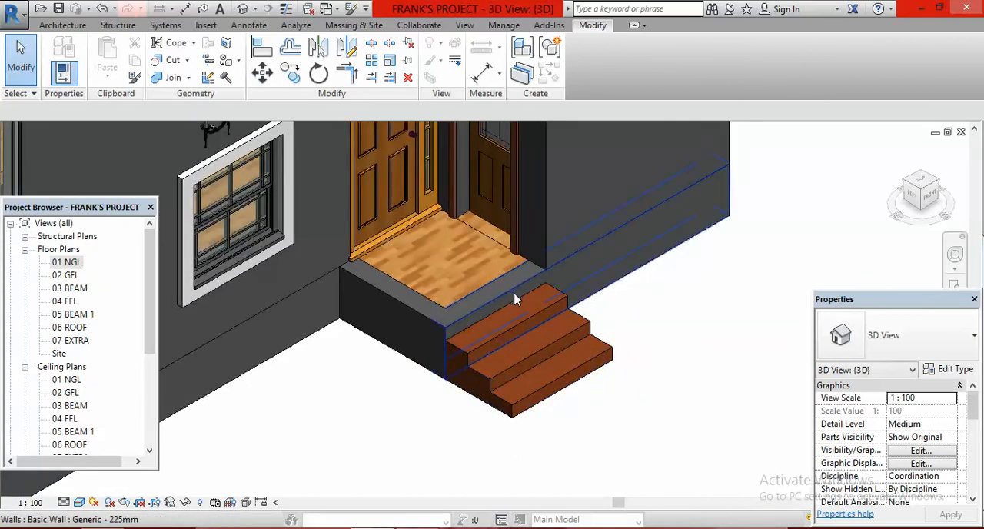
scroll(515, 300, "down", 2)
scroll(455, 292, "up", 4)
scroll(461, 311, "down", 5)
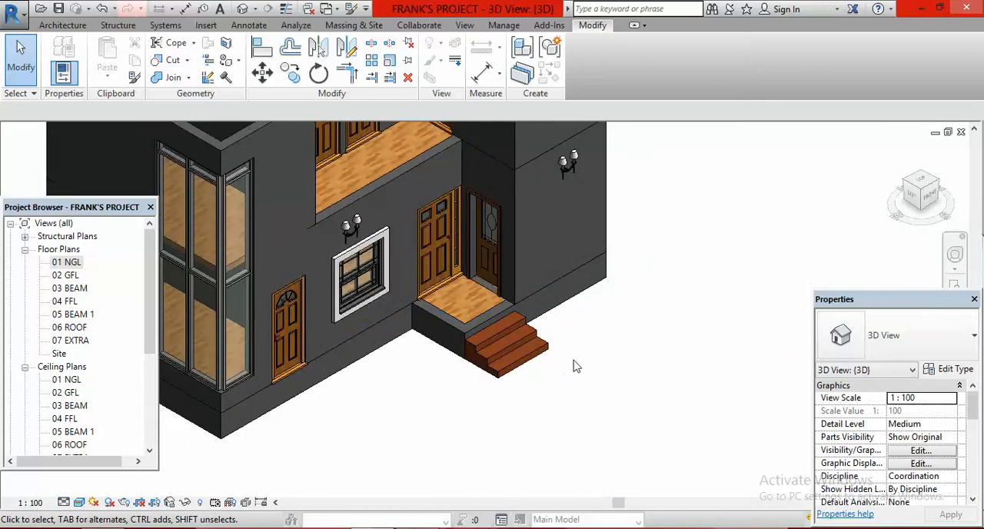
scroll(576, 366, "down", 2)
middle_click_drag(624, 378, 406, 378, "shift")
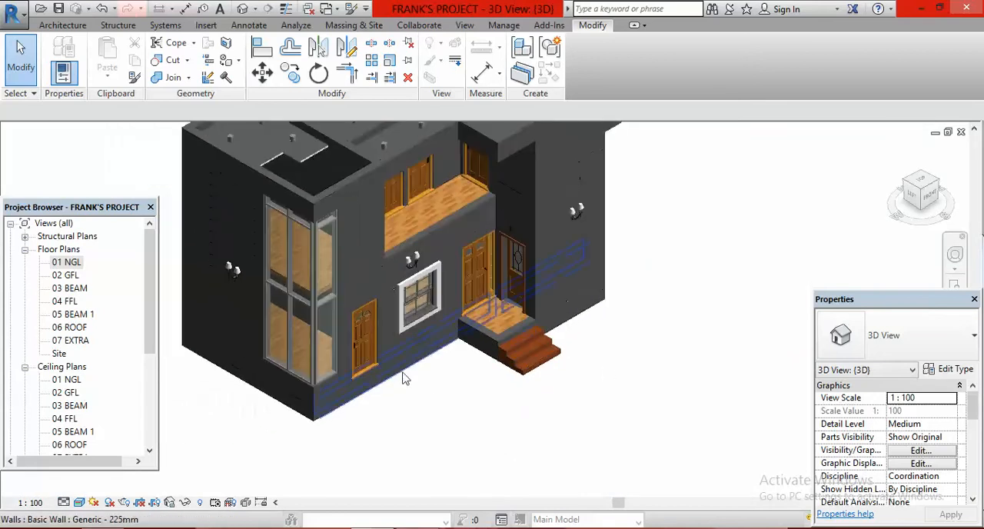
scroll(254, 196, "up", 3)
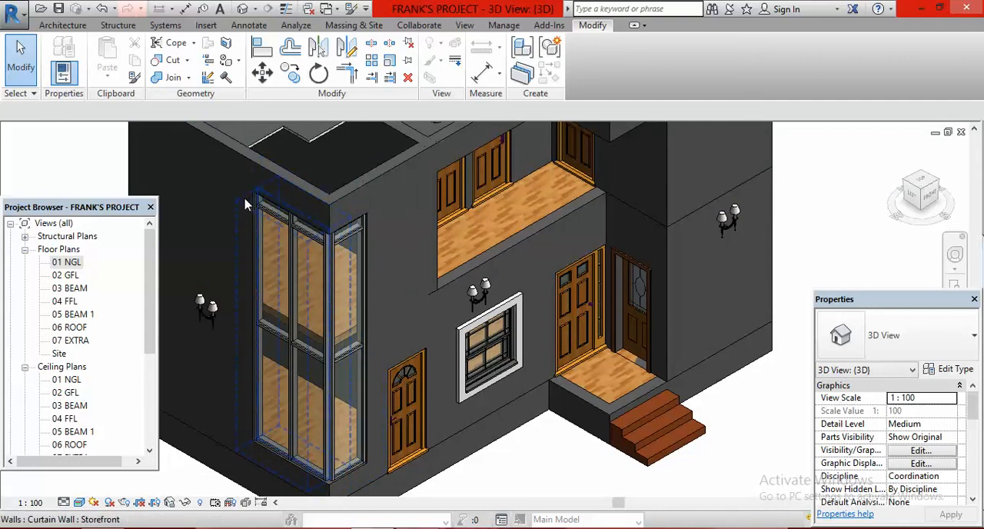
scroll(248, 359, "down", 2)
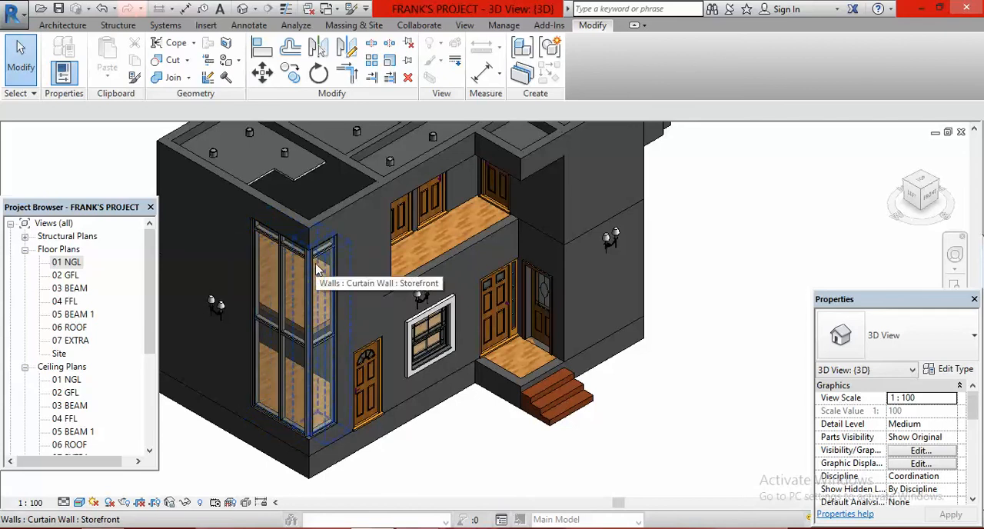
scroll(350, 425, "down", 2)
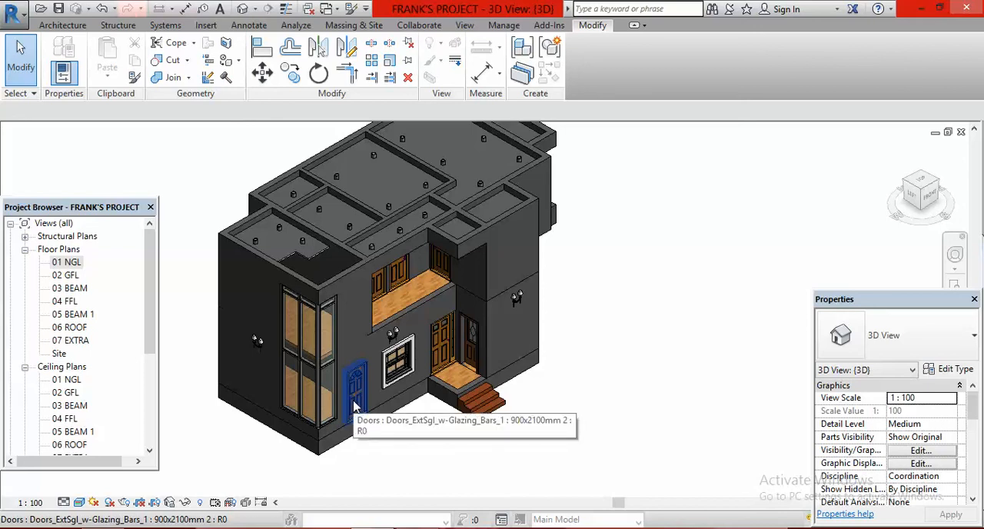
middle_click_drag(354, 406, 354, 352, "shift")
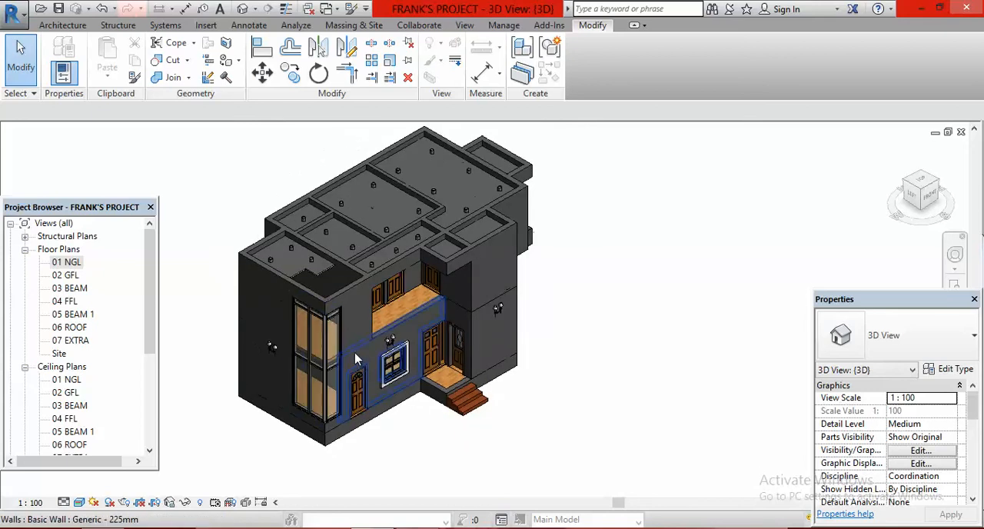
Start a new in-place model in the Air Terminals family category, keeping the suggested name.
left_click(77, 25)
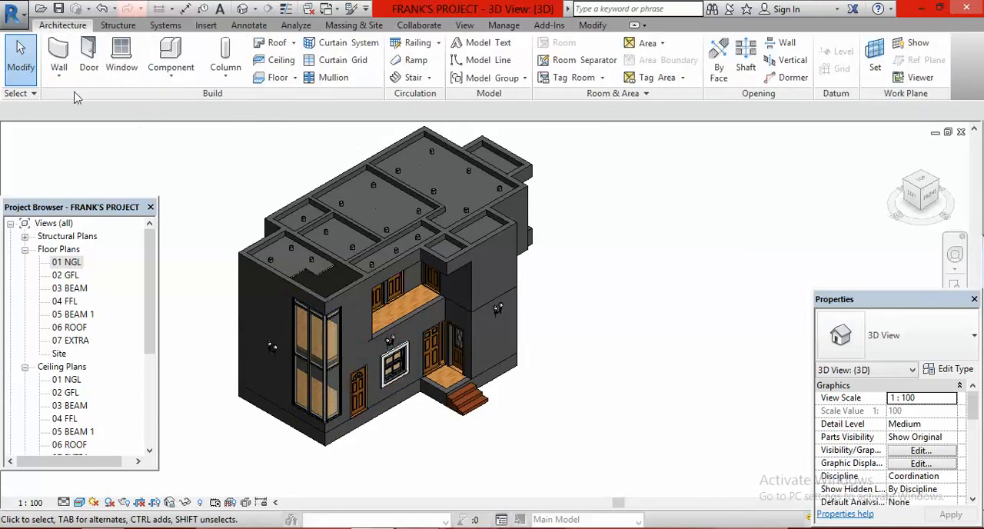
left_click(183, 80)
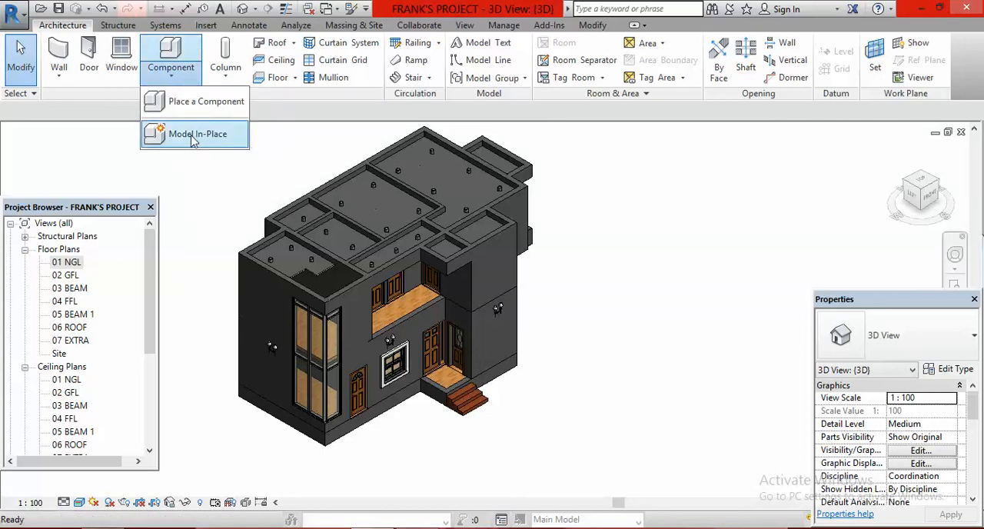
left_click(196, 137)
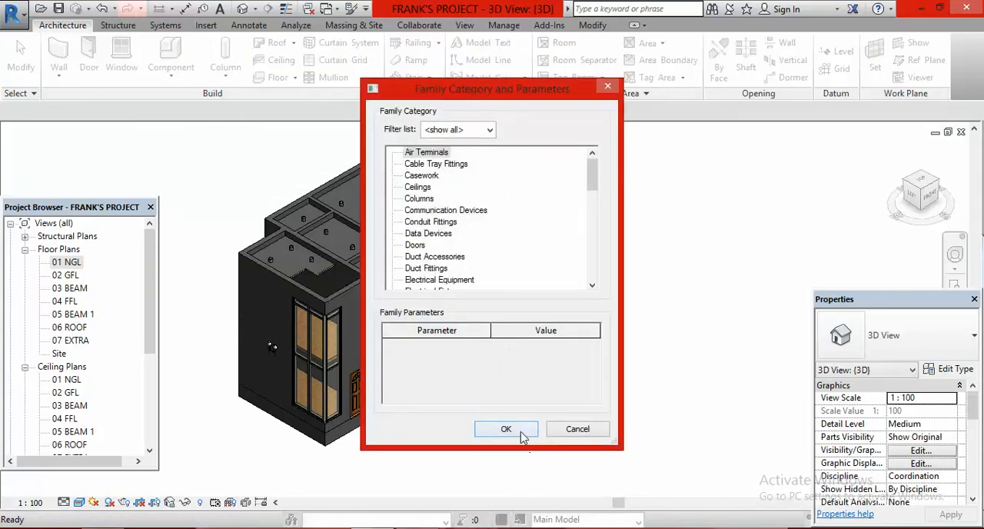
left_click(521, 433)
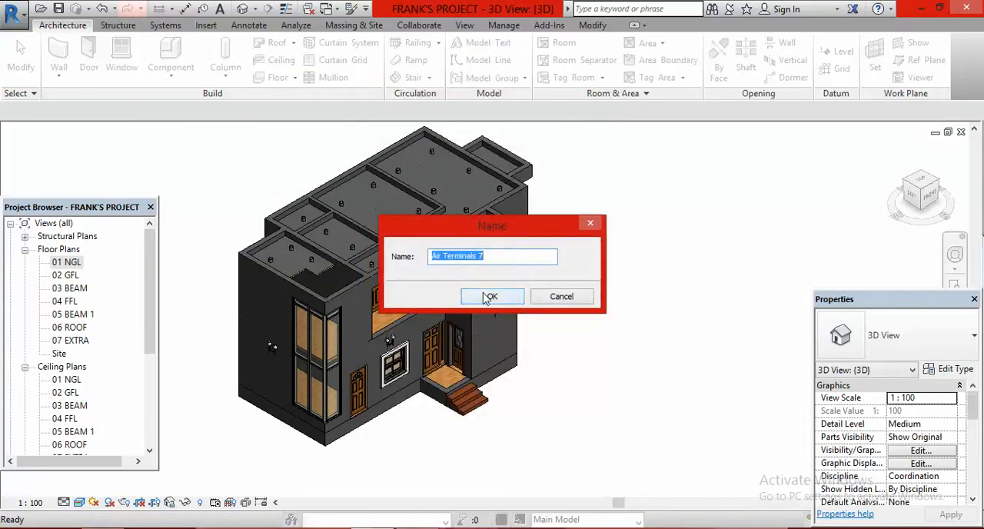
left_click(488, 296)
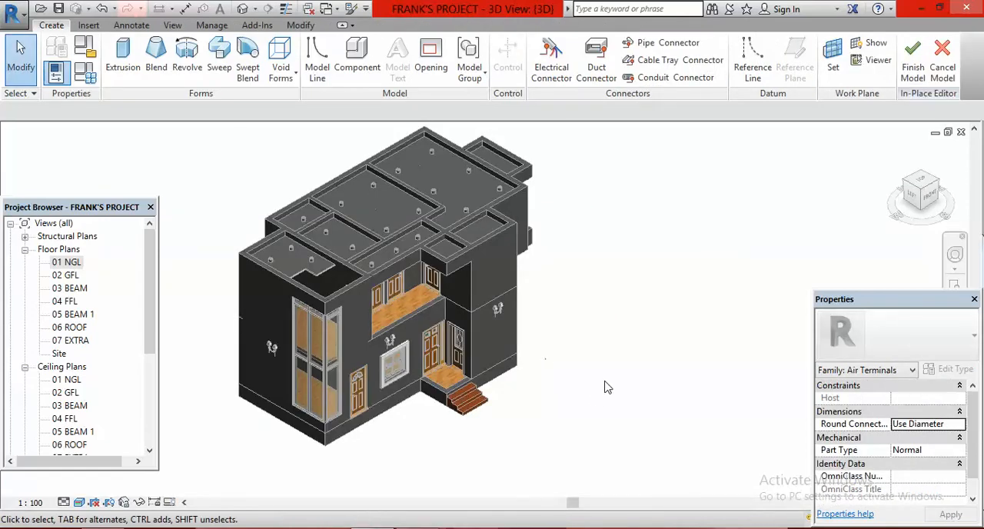
Start a solid sweep within the new in-place model, with the whole house in view.
scroll(604, 387, "down", 2)
scroll(523, 408, "up", 2)
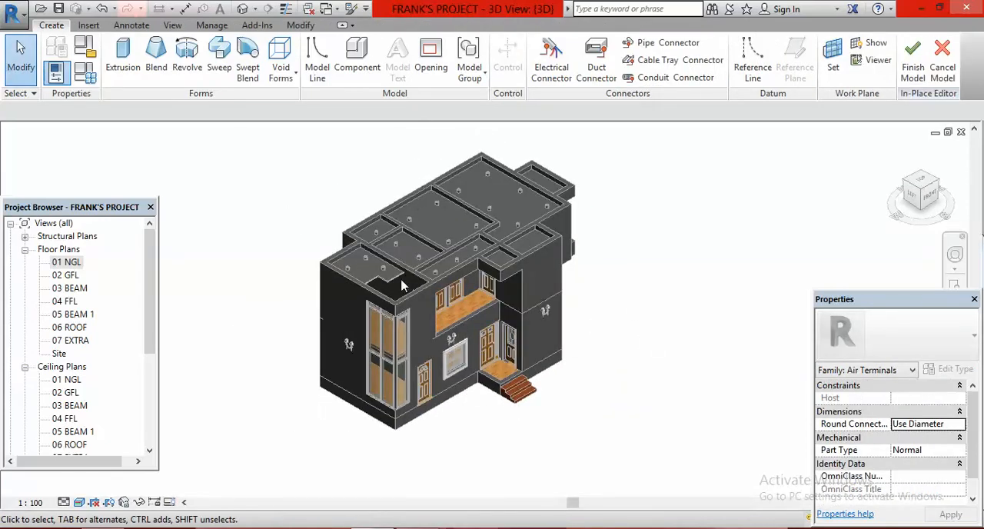
scroll(399, 256, "up", 2)
scroll(404, 277, "down", 1)
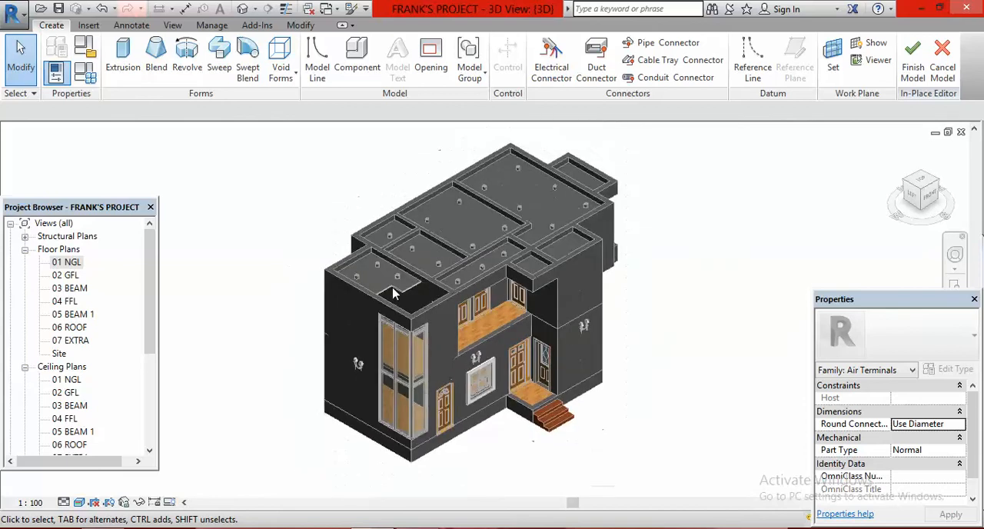
scroll(407, 301, "up", 1)
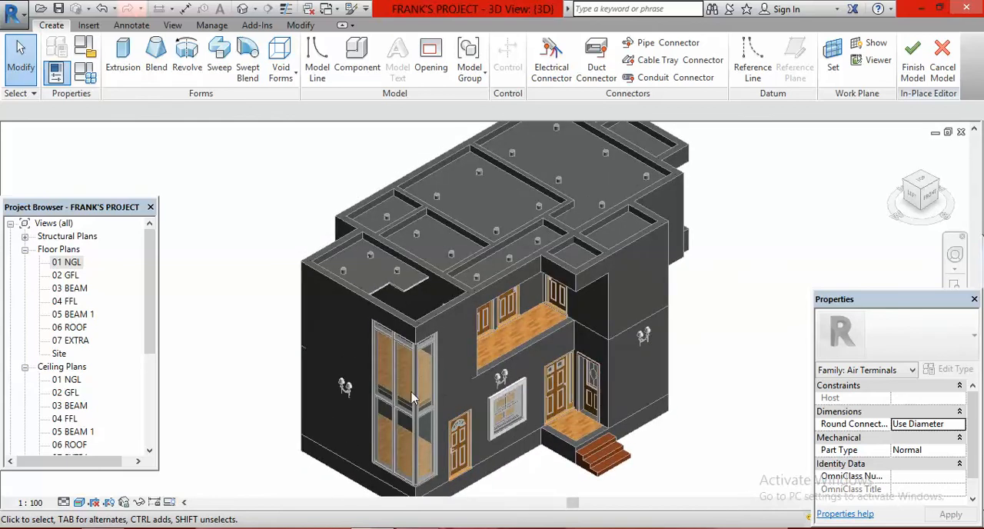
scroll(393, 323, "down", 2)
scroll(398, 398, "up", 2)
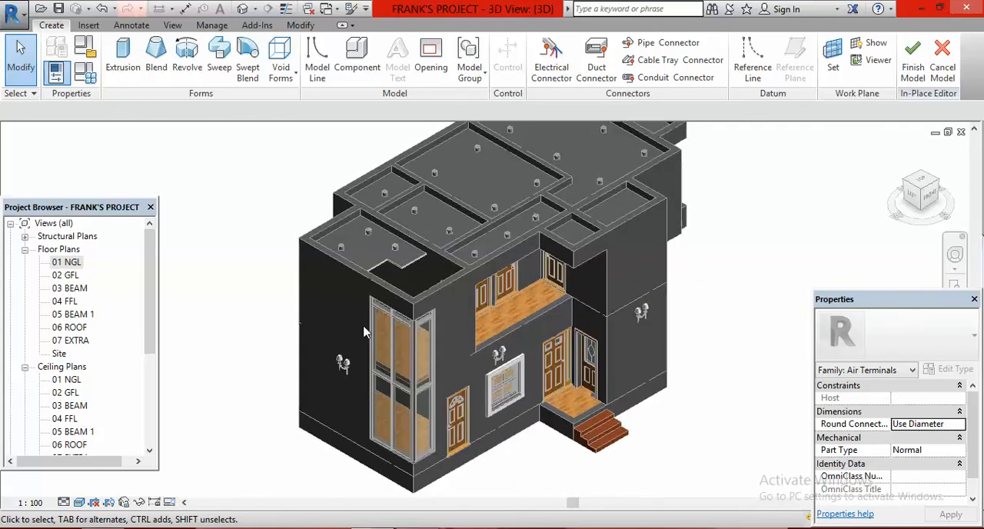
left_click(220, 56)
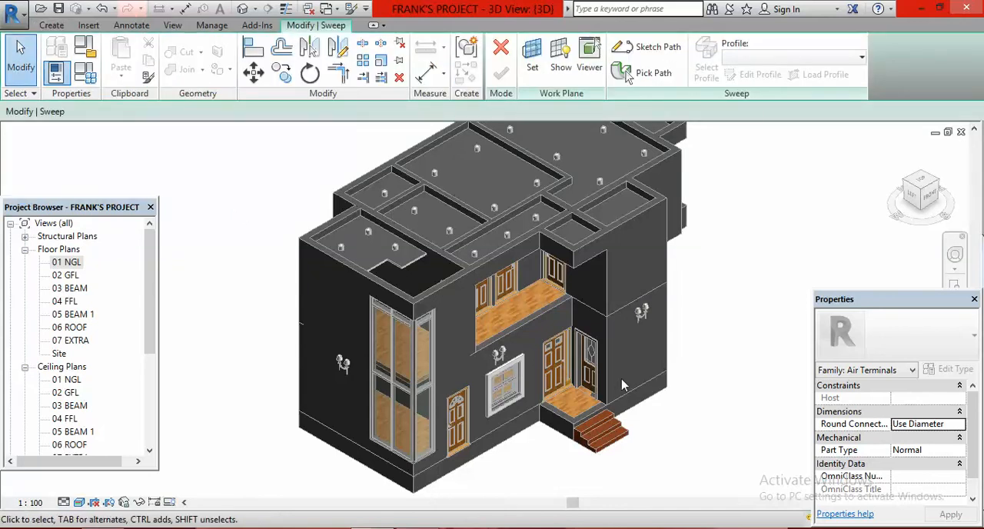
scroll(521, 435, "down", 2)
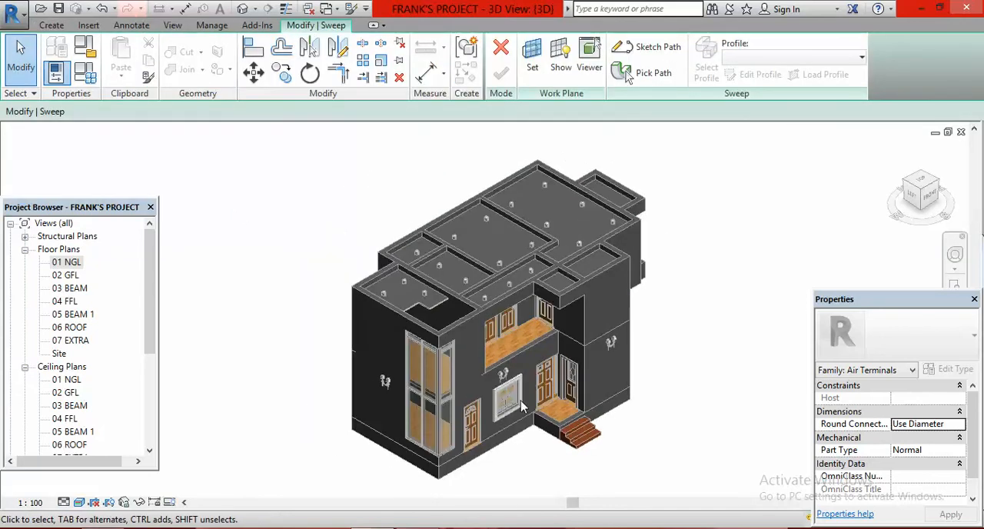
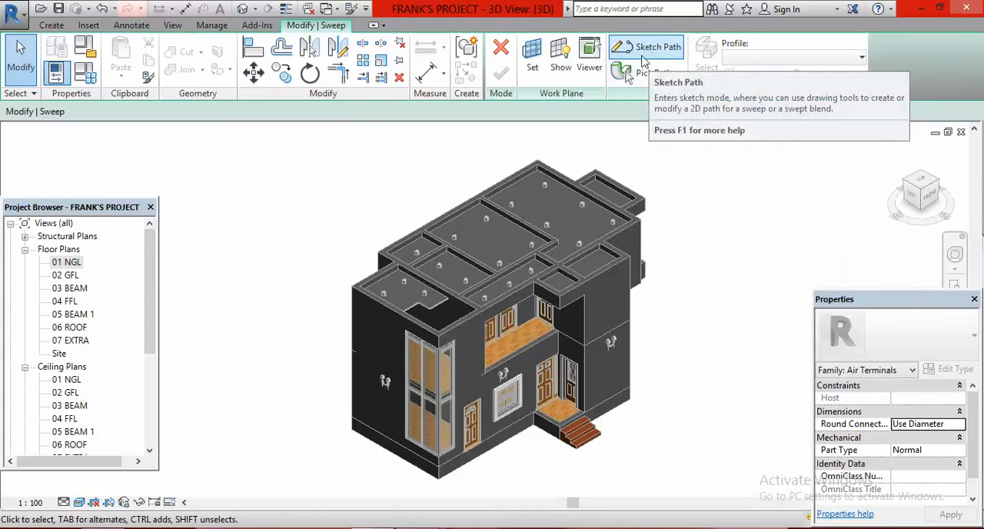
Pick the wall edge along the left side of the tall corner window as the start of the sweep path.
left_click(640, 73)
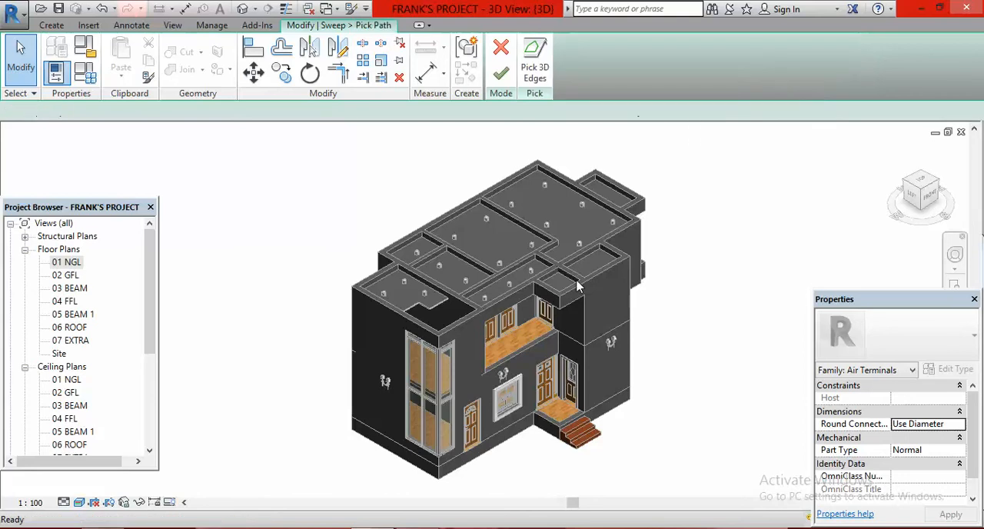
scroll(422, 406, "up", 6)
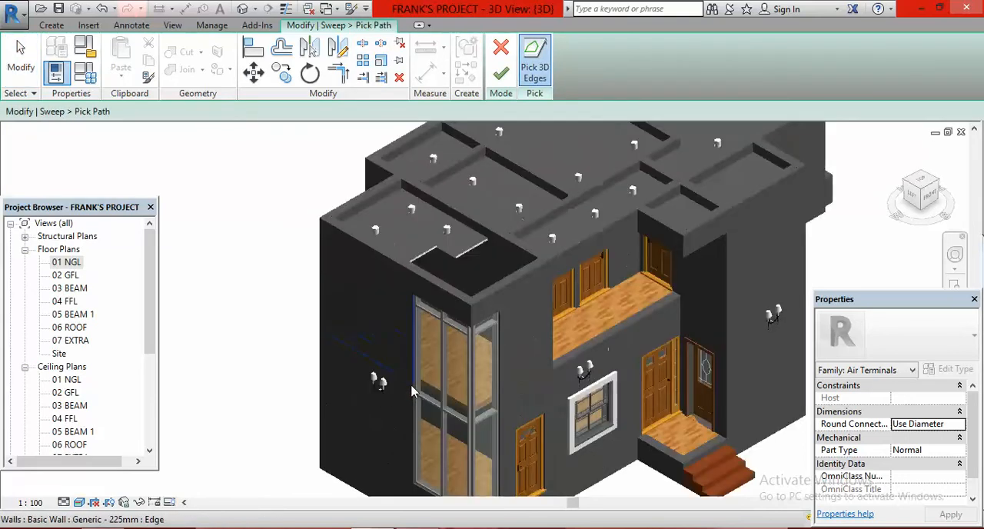
scroll(423, 289, "down", 5)
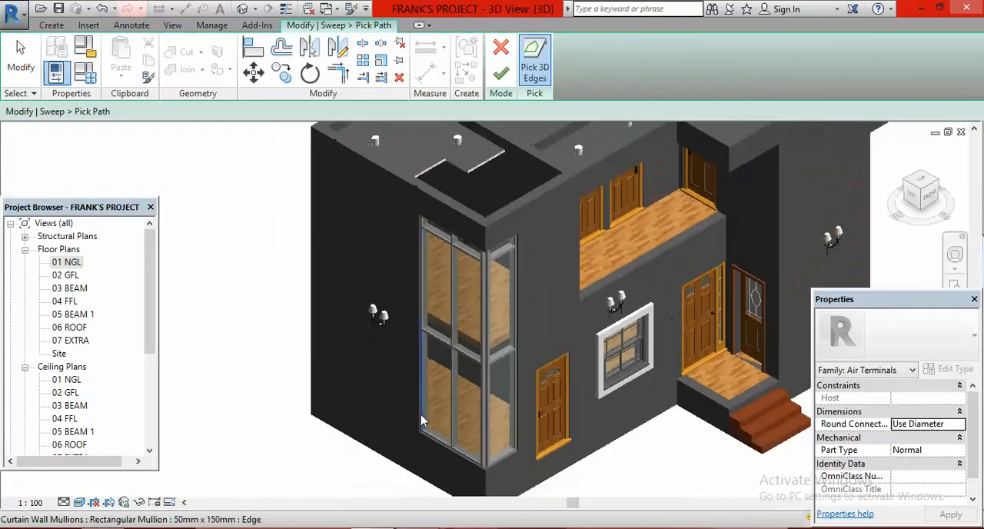
scroll(429, 430, "up", 6)
scroll(420, 454, "up", 3)
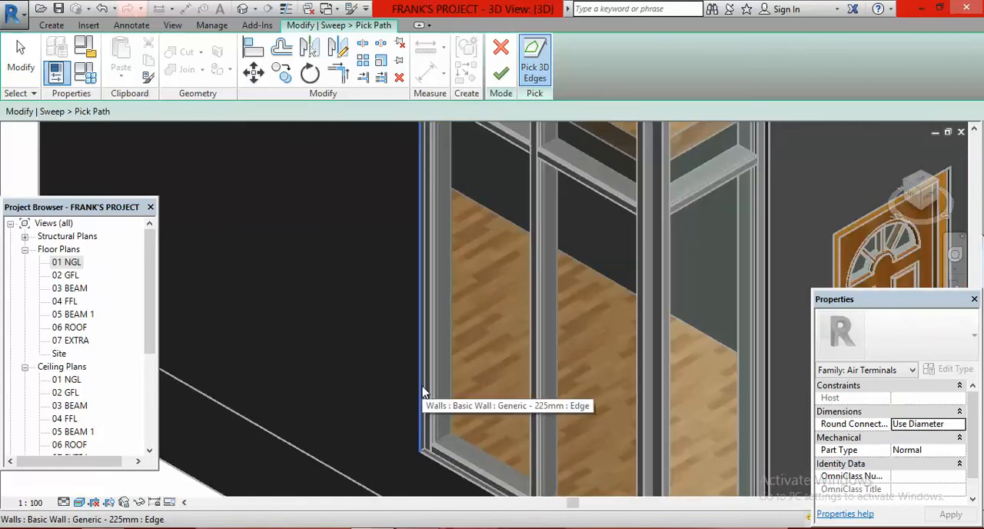
left_click(422, 392)
scroll(410, 408, "down", 5)
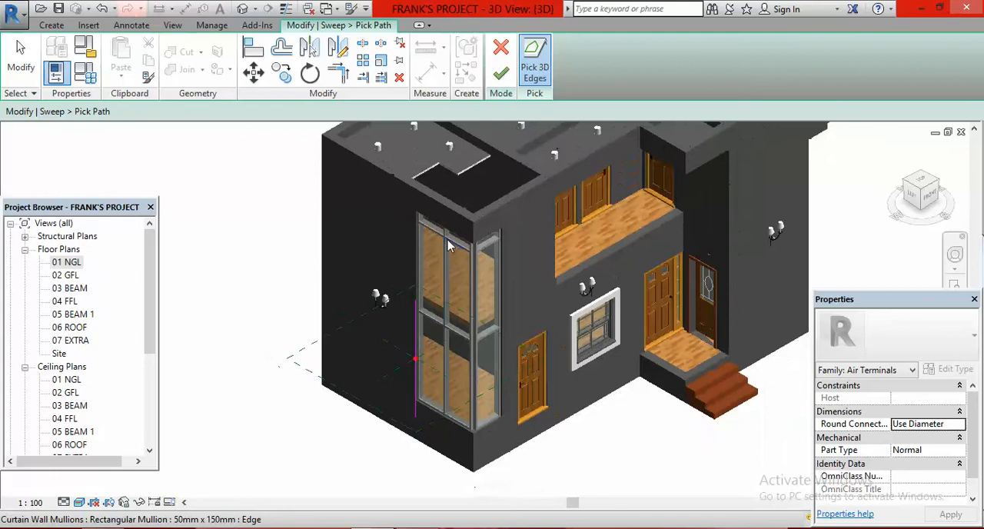
Add the corner window opening's two top edges and its right vertical edge to the sweep path.
scroll(450, 244, "up", 5)
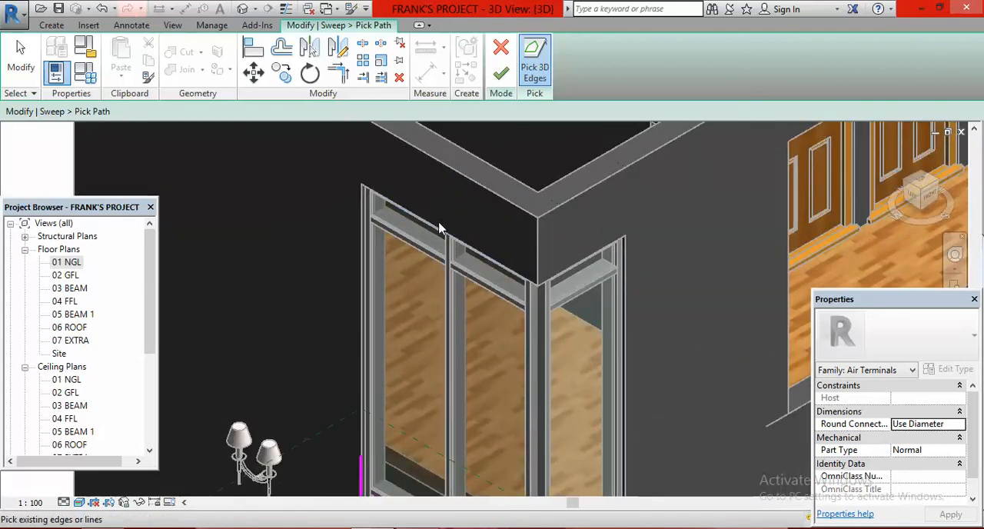
left_click(439, 229)
scroll(461, 237, "down", 2)
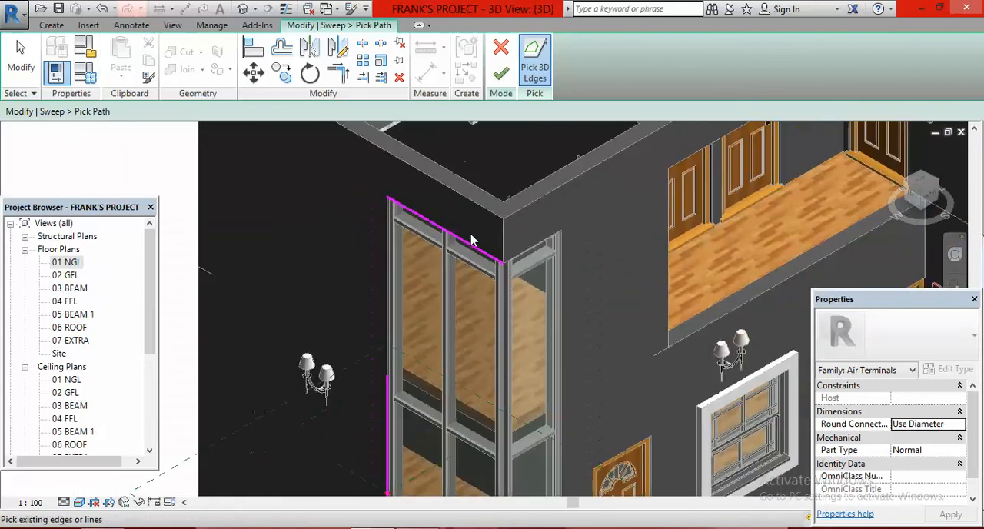
scroll(523, 249, "up", 3)
left_click(536, 253)
scroll(527, 242, "down", 3)
scroll(552, 302, "up", 5)
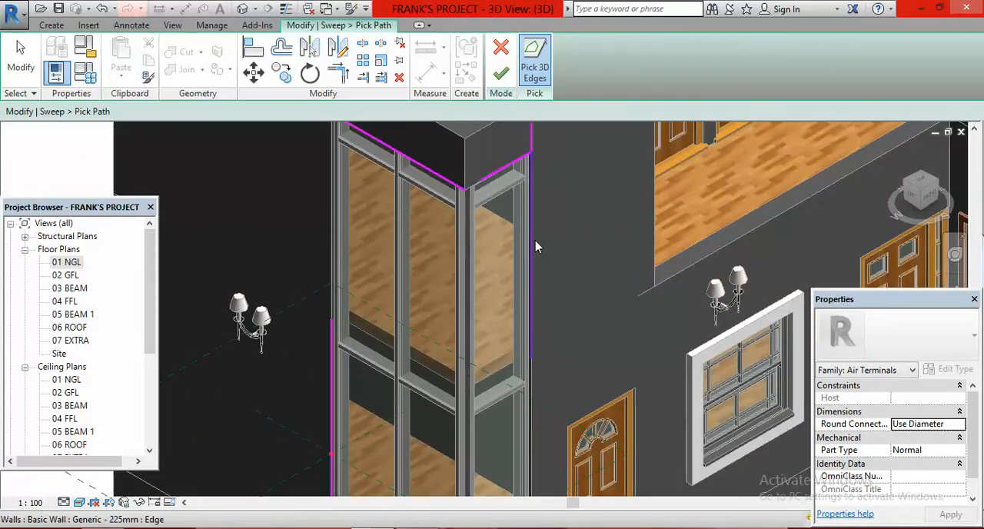
Add the two bottom edges of the corner window opening to the sweep path.
scroll(534, 246, "down", 3)
scroll(527, 369, "up", 4)
scroll(523, 362, "up", 2)
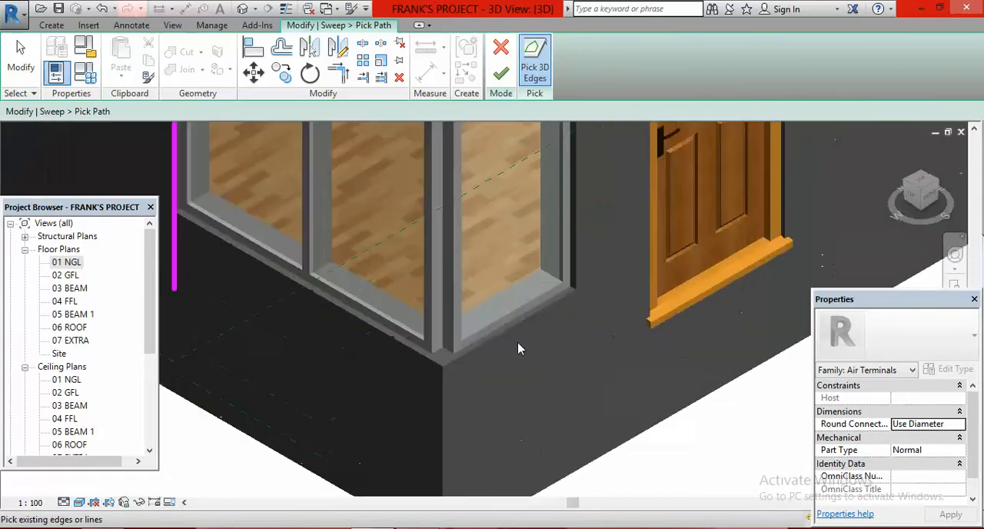
left_click(515, 337)
scroll(513, 371, "down", 2)
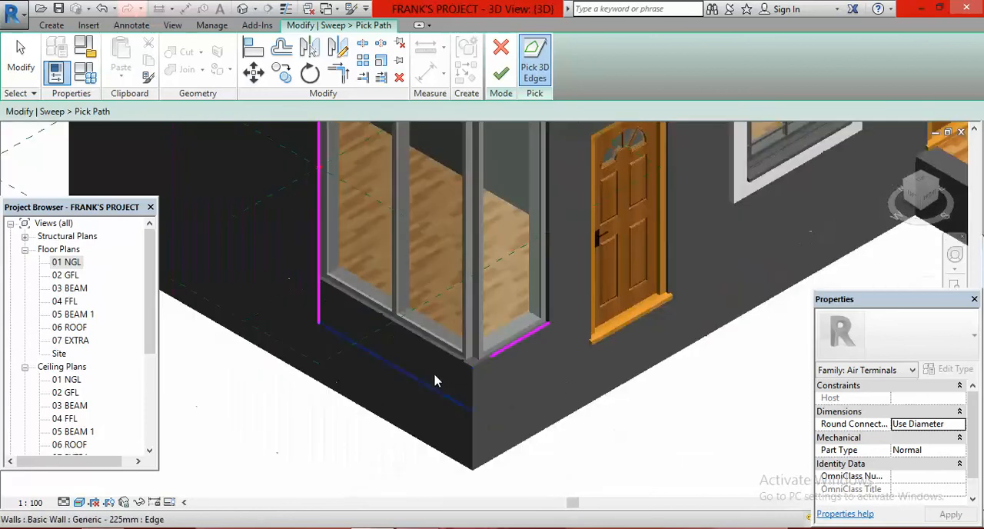
left_click(435, 353)
scroll(466, 378, "up", 3)
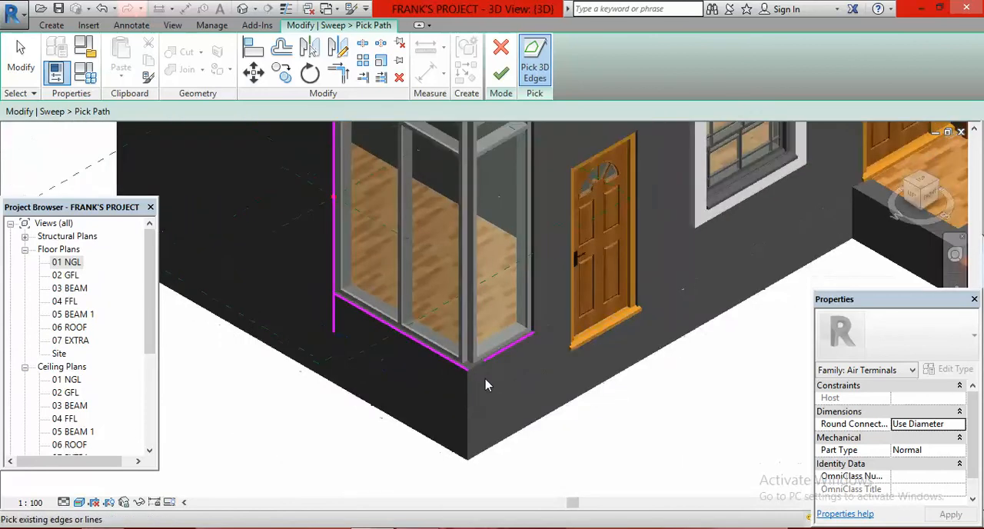
Join the two bottom path lines at the building's corner with Trim/Extend to Corner.
scroll(469, 357, "up", 2)
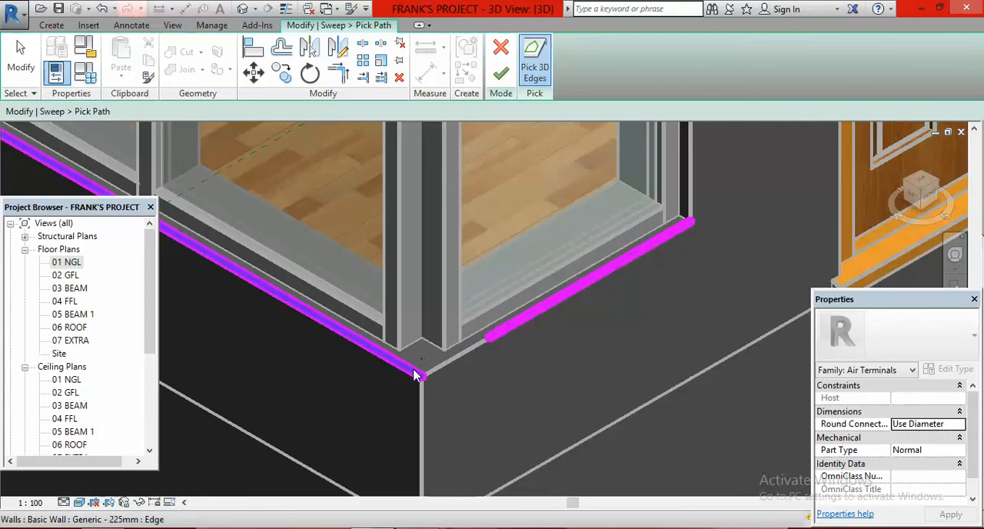
scroll(508, 354, "up", 1)
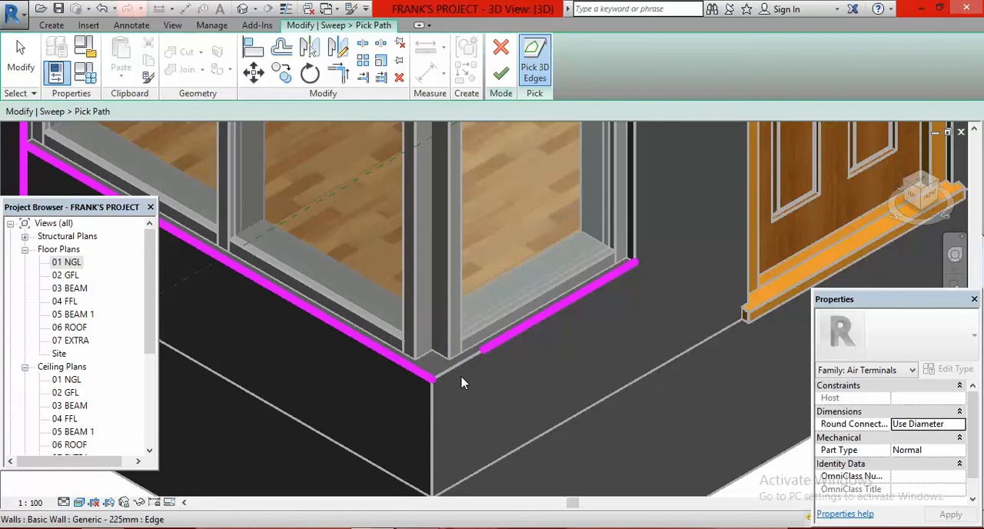
scroll(471, 401, "down", 2)
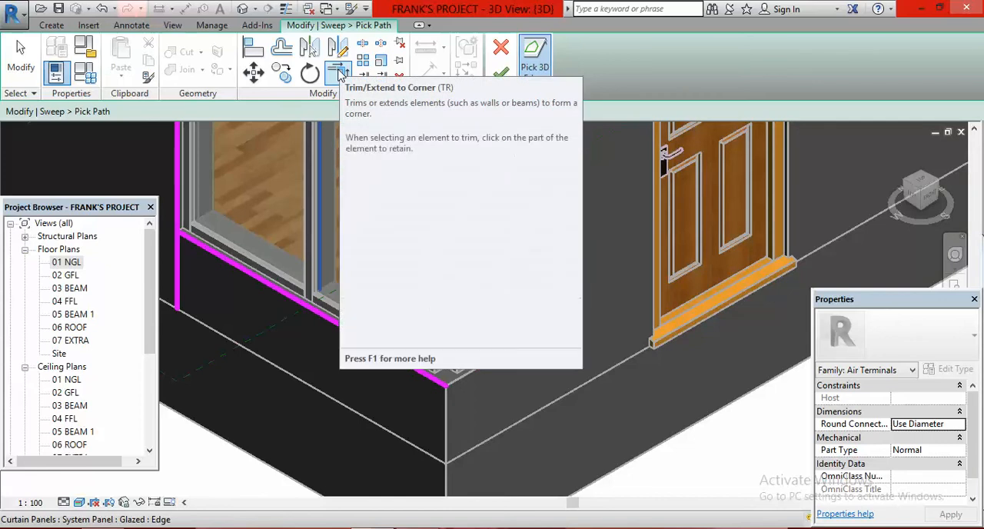
left_click(339, 73)
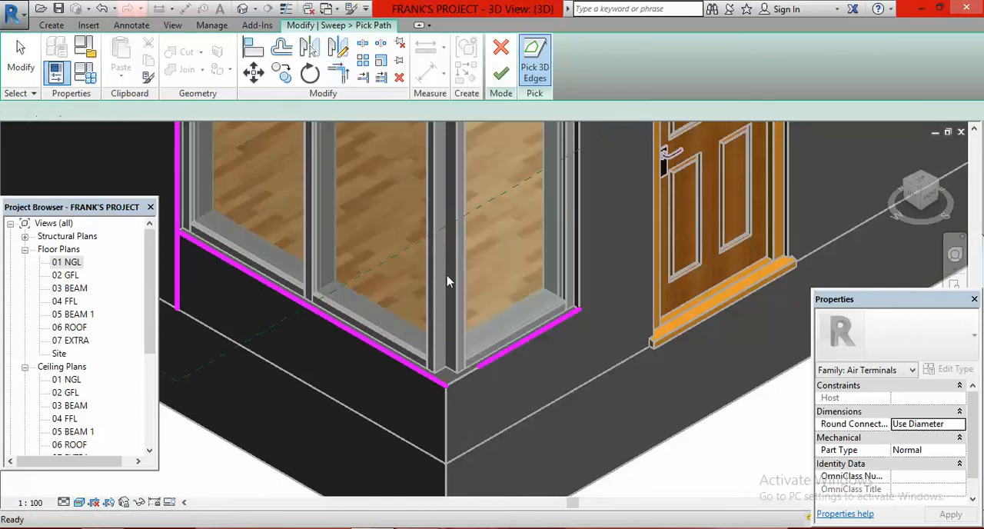
left_click(517, 348)
left_click(398, 360)
Trim the left vertical path line to corners with the bottom and top lines of the window opening.
middle_click_drag(457, 389, 318, 330, "shift")
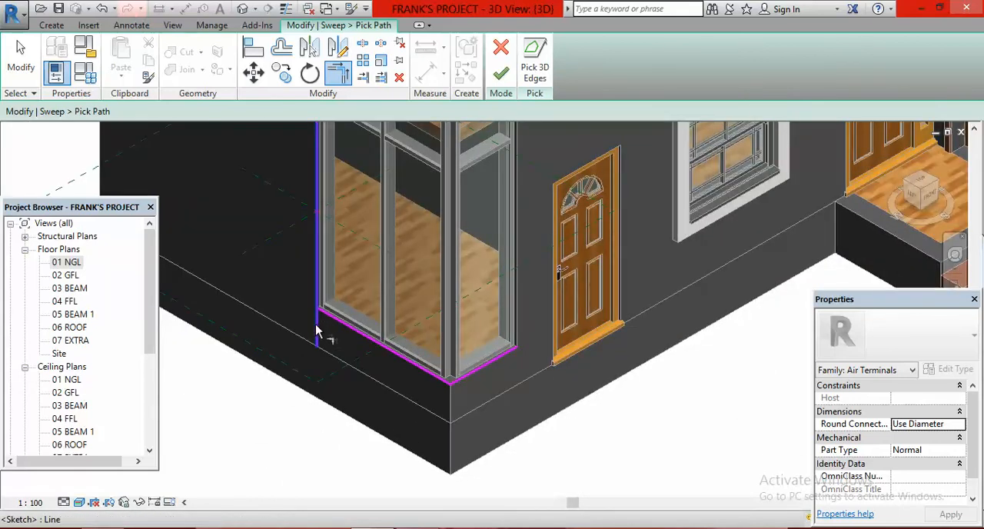
scroll(318, 331, "up", 5)
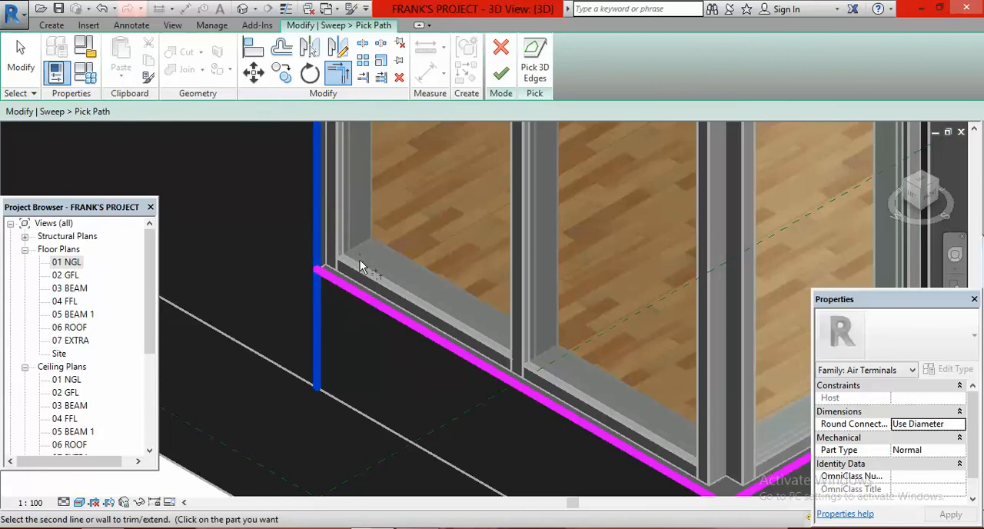
scroll(378, 312, "down", 6)
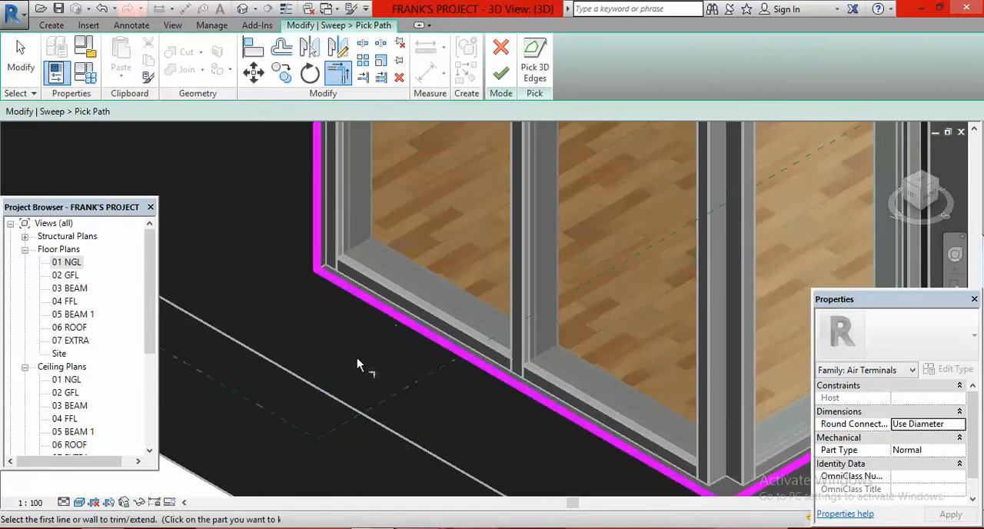
scroll(373, 176, "down", 2)
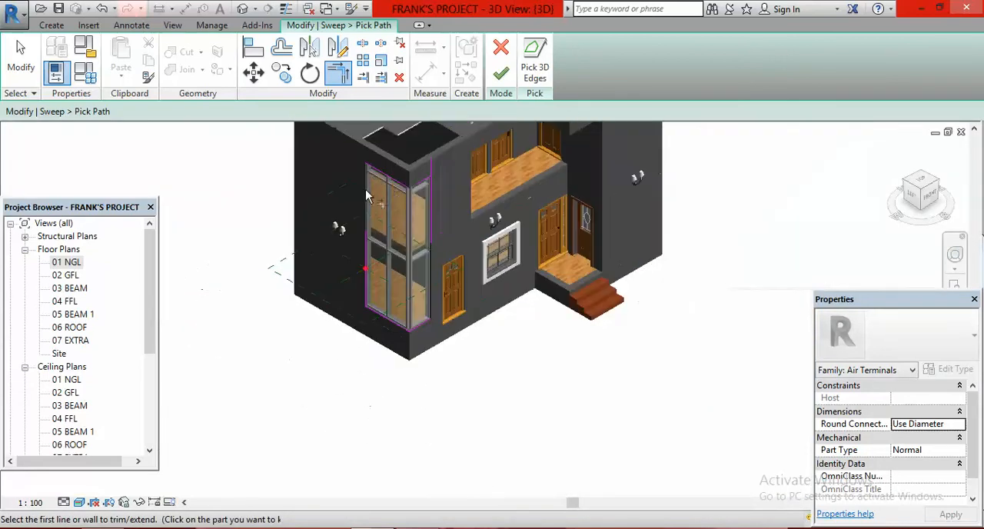
scroll(367, 192, "up", 3)
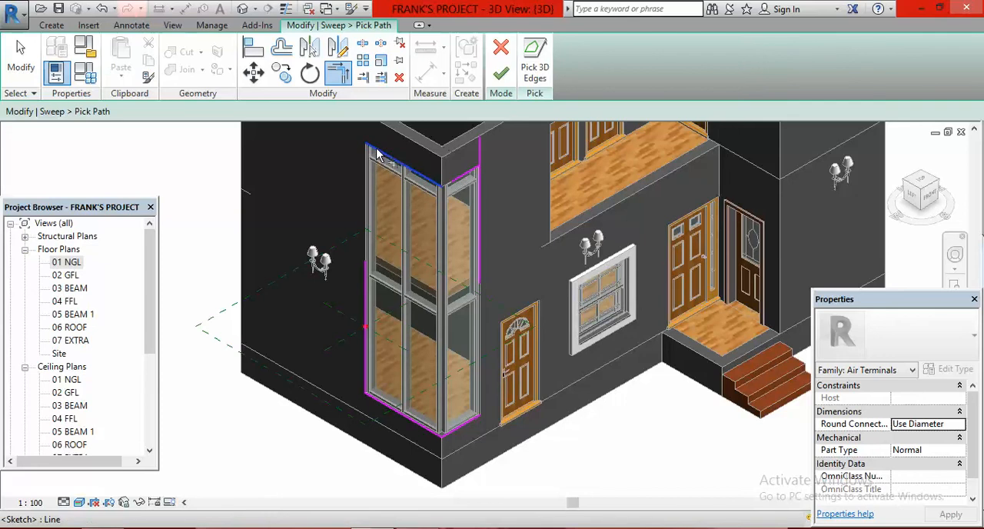
left_click(366, 285)
scroll(366, 284, "down", 3)
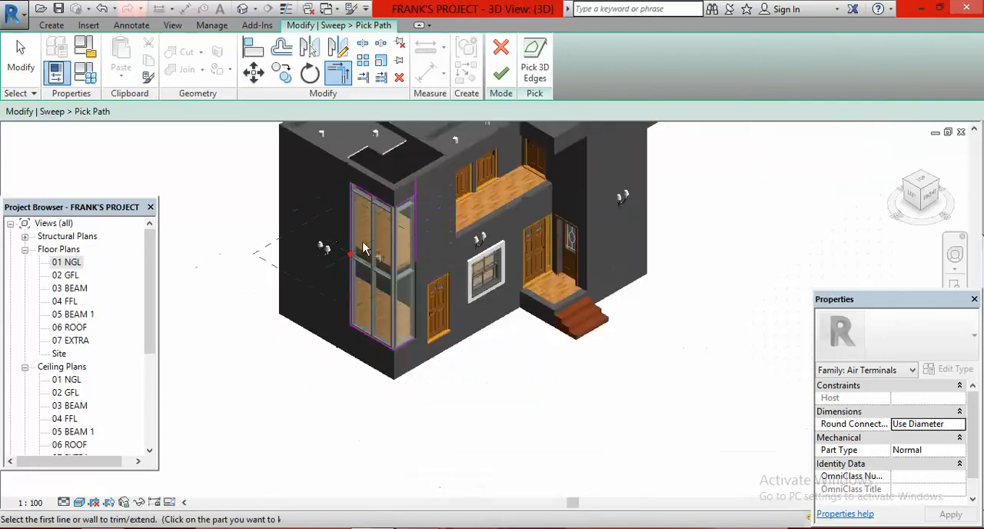
Trim the top path lines into corners at the building's corner and at the right vertical line.
scroll(399, 214, "up", 3)
scroll(399, 214, "up", 5)
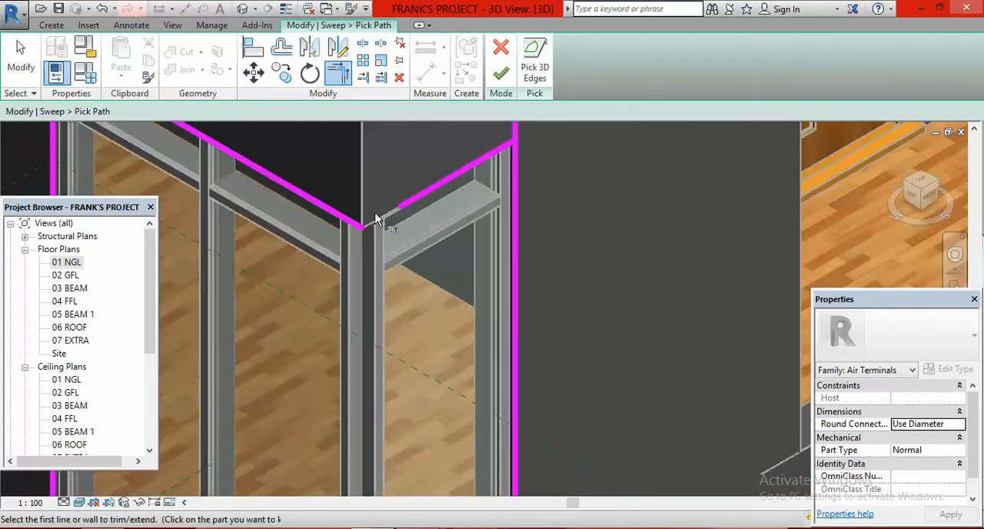
left_click(316, 208)
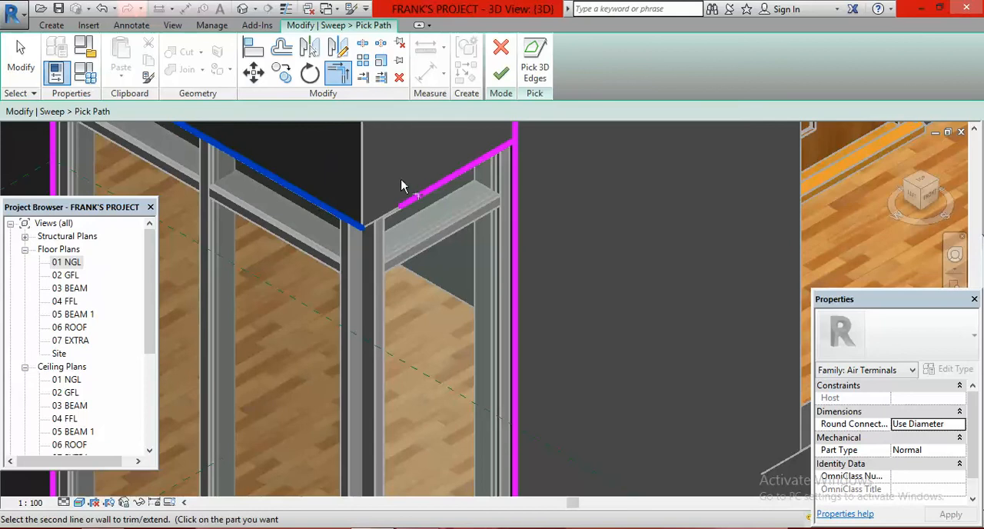
left_click(426, 188)
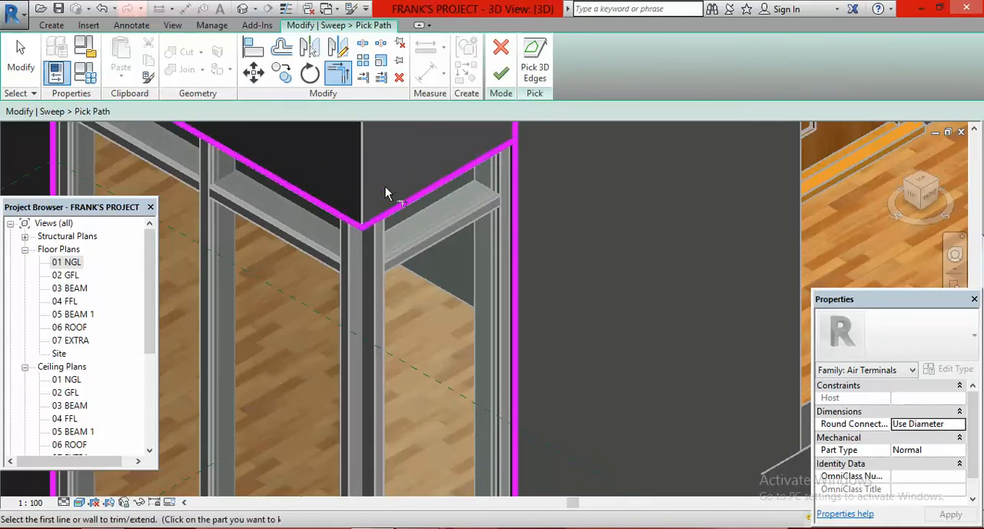
scroll(385, 187, "down", 3)
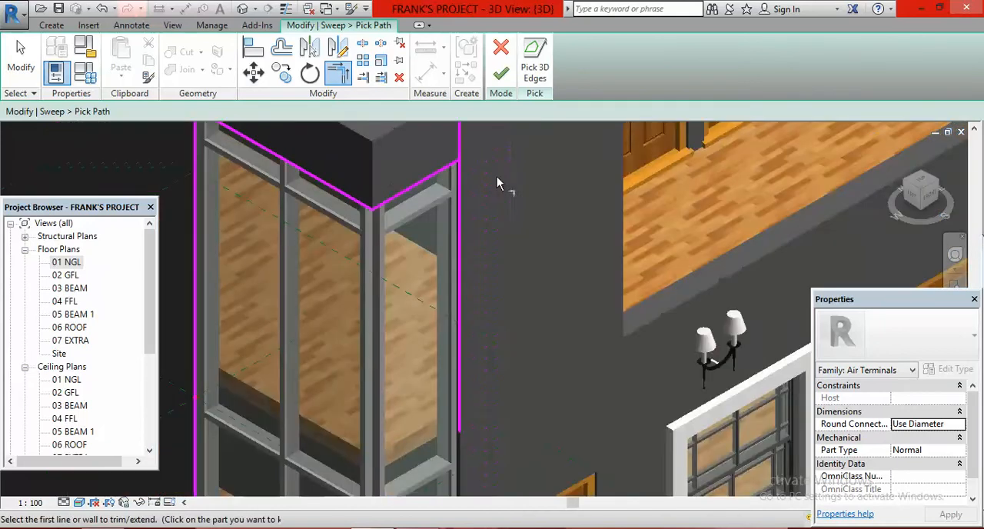
left_click(452, 164)
left_click(460, 200)
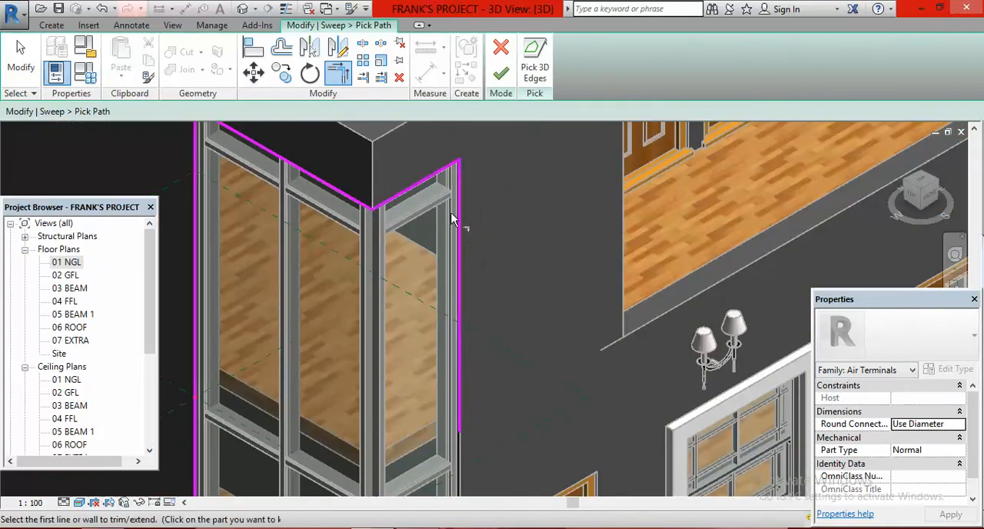
Extend the right vertical path line to a corner with the bottom line, closing the loop around the window.
scroll(451, 216, "down", 3)
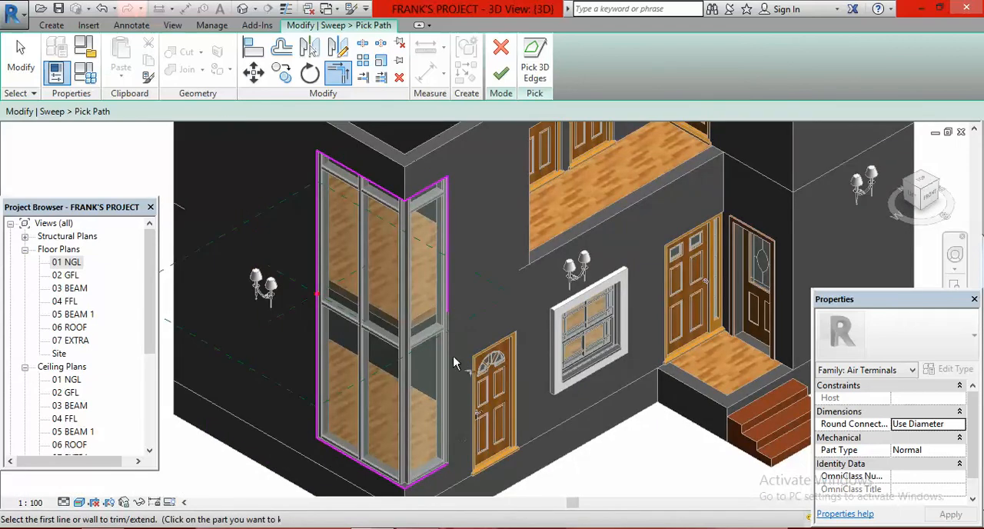
left_click(448, 306)
scroll(448, 391, "down", 3)
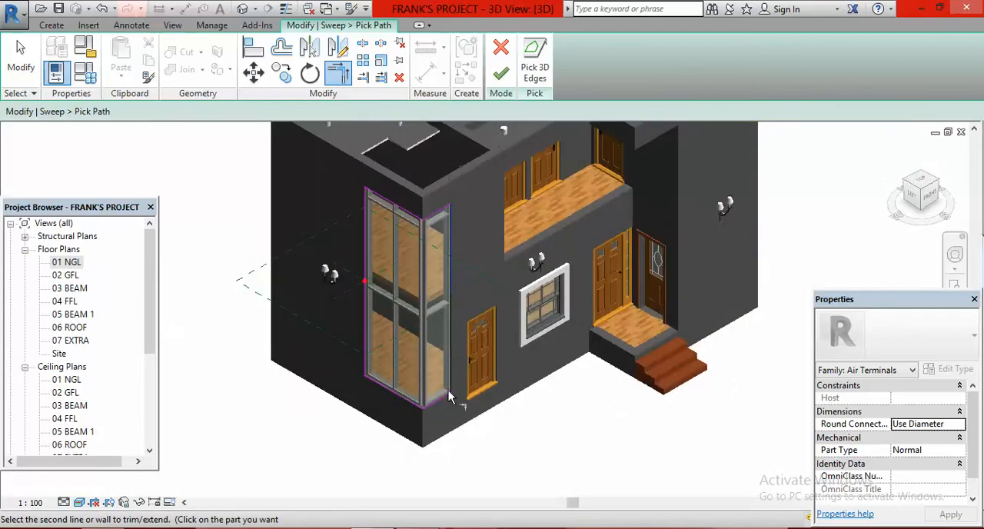
scroll(449, 401, "up", 4)
left_click(448, 397)
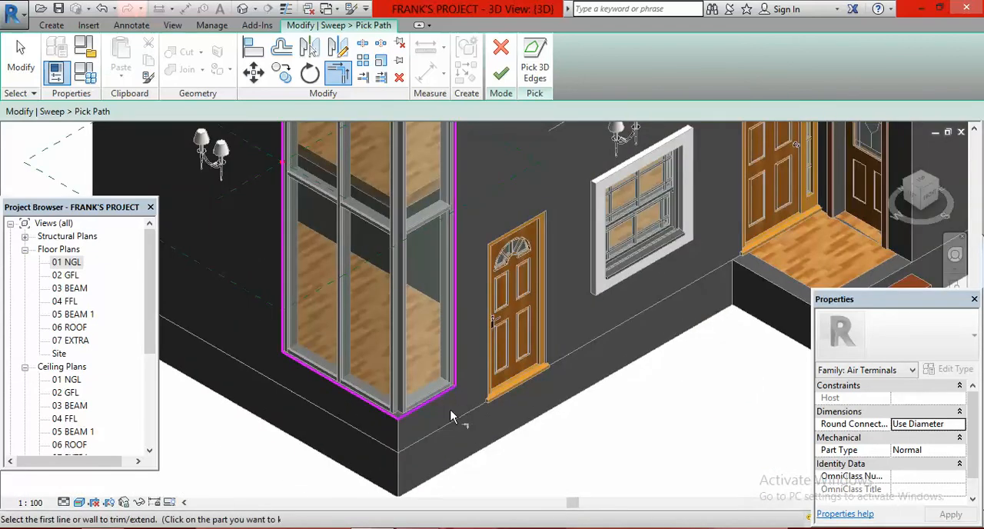
Finish the sweep path around the corner window and open its profile for sketching.
scroll(445, 413, "down", 2)
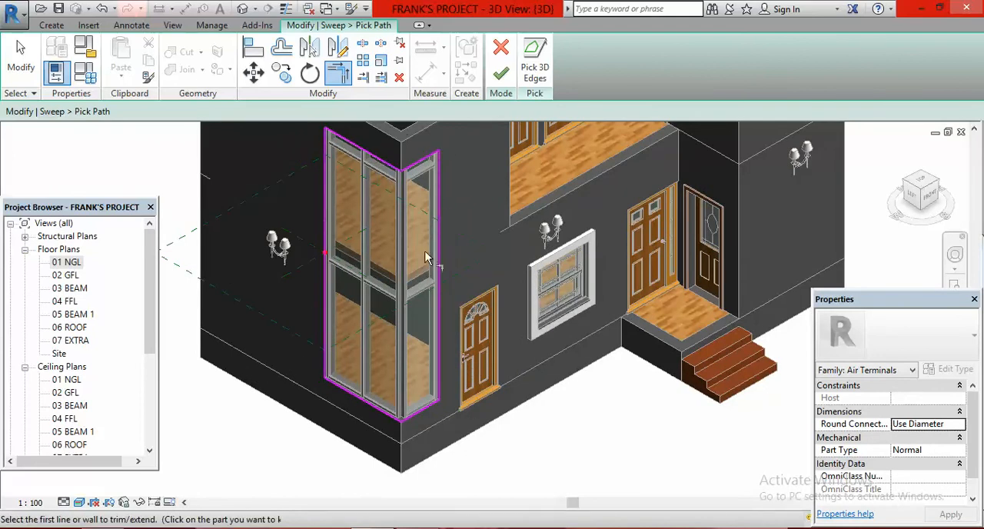
scroll(408, 191, "up", 3)
scroll(414, 245, "down", 2)
scroll(415, 254, "down", 2)
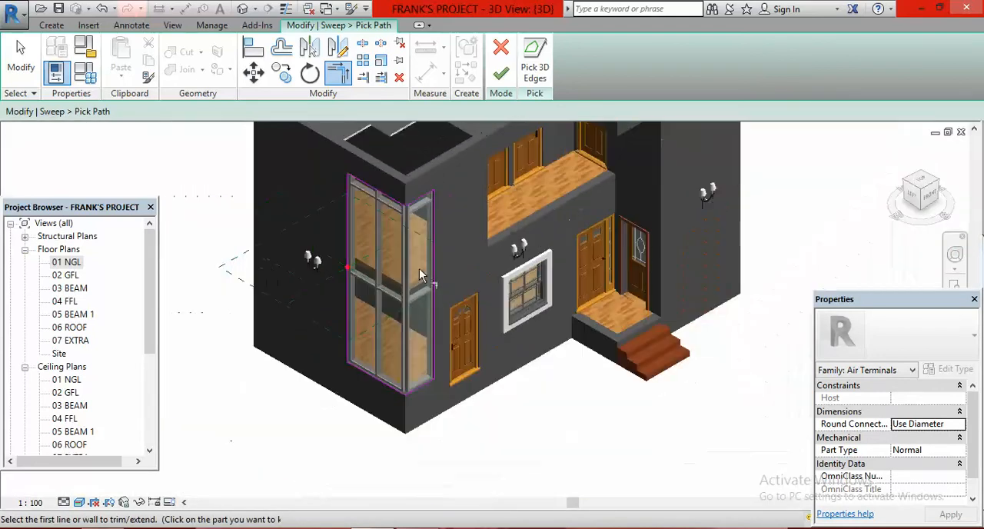
scroll(423, 273, "up", 1)
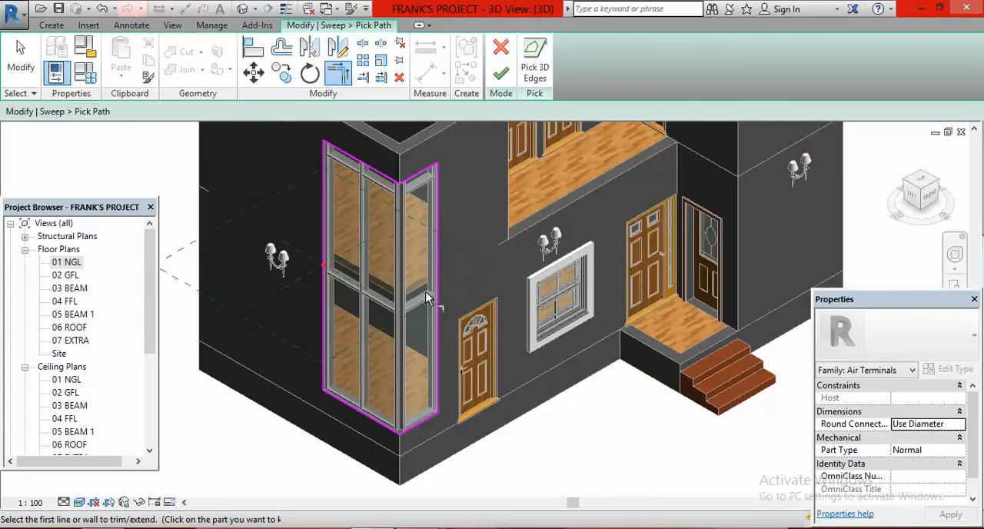
scroll(400, 331, "down", 1)
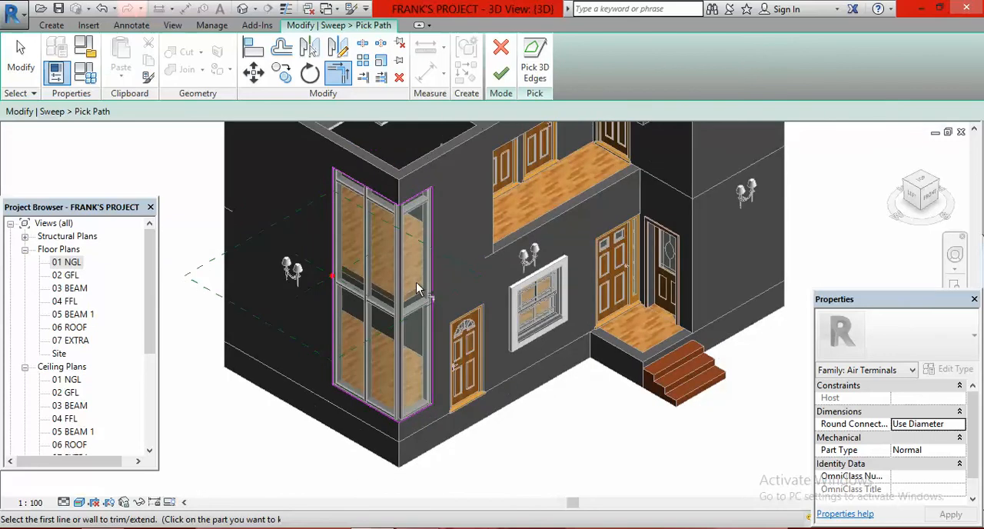
left_click(504, 75)
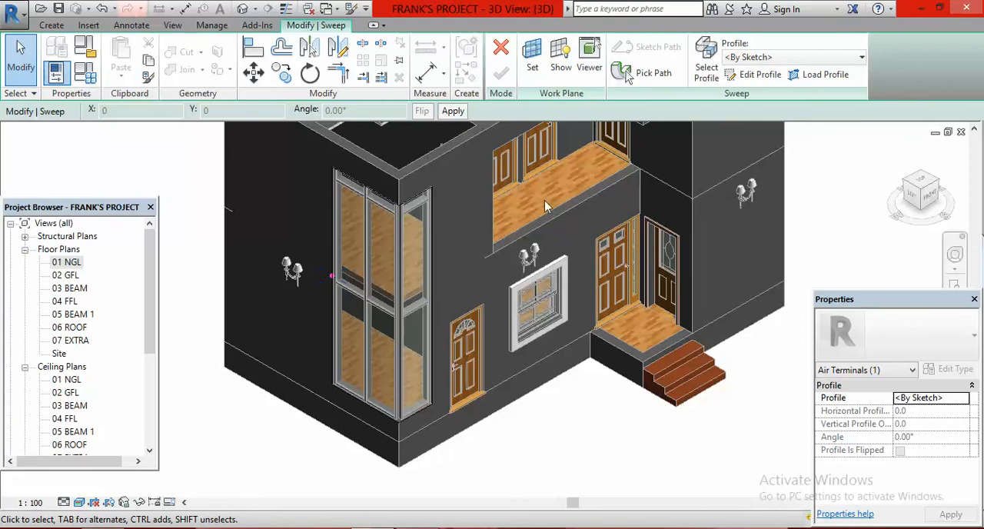
left_click(759, 74)
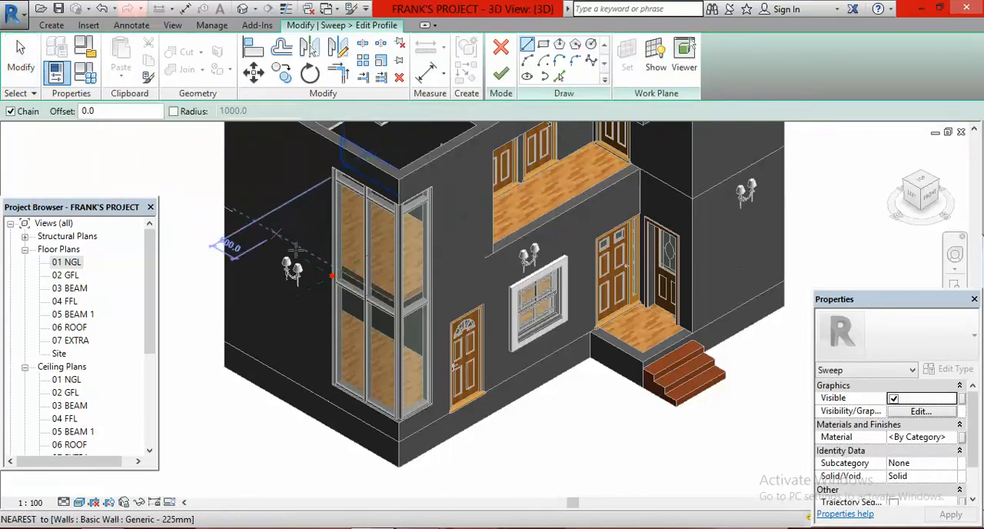
Draw the profile's first edge 75 mm long from the path's red point, along the reference plane away from the window.
scroll(338, 268, "up", 3)
scroll(334, 268, "up", 3)
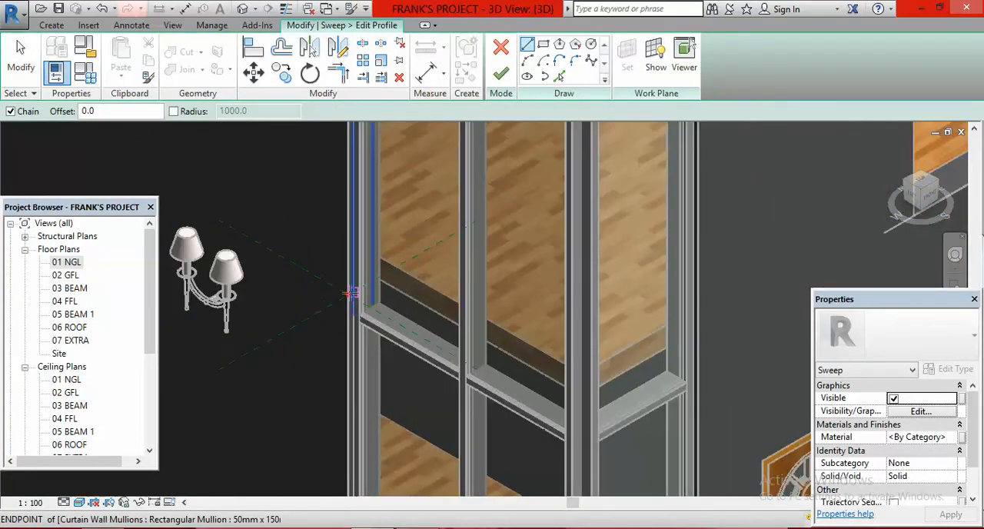
scroll(330, 267, "up", 3)
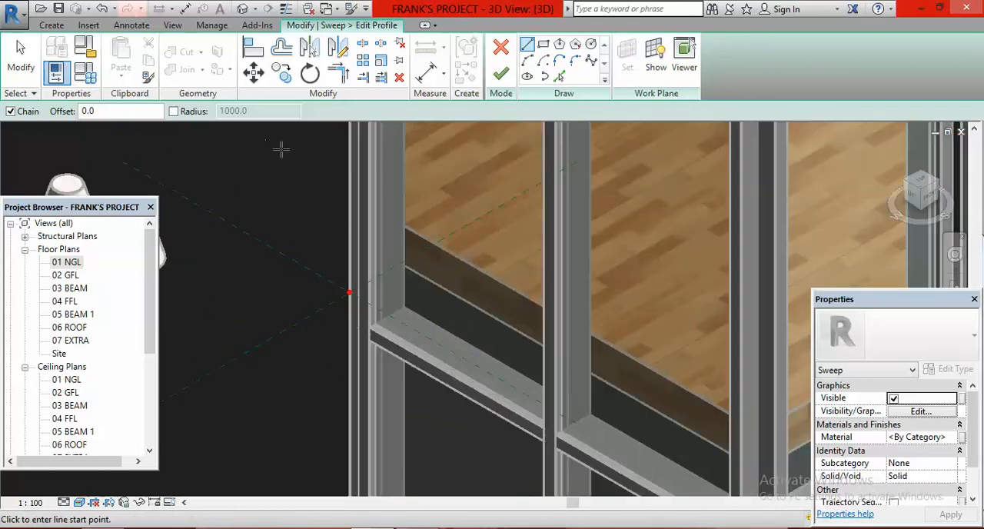
scroll(315, 178, "down", 2)
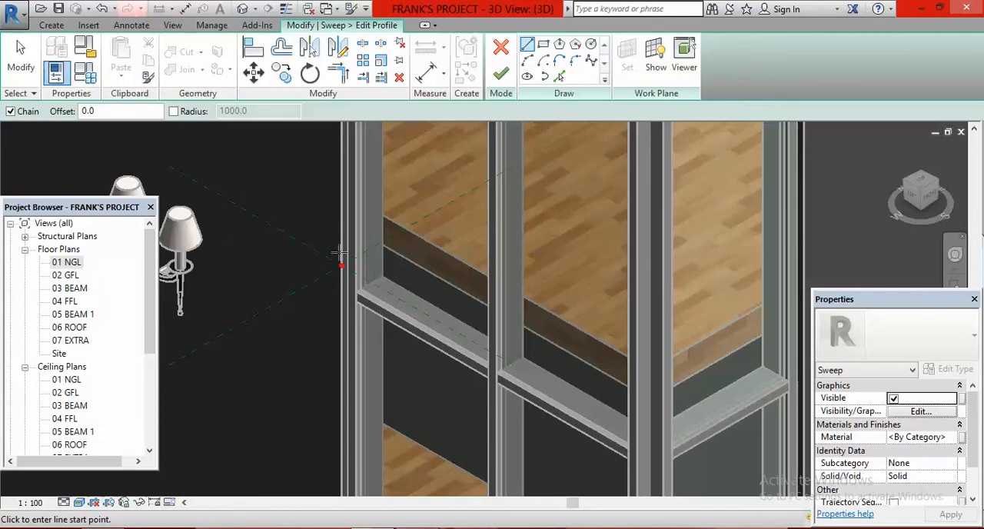
scroll(337, 268, "up", 2)
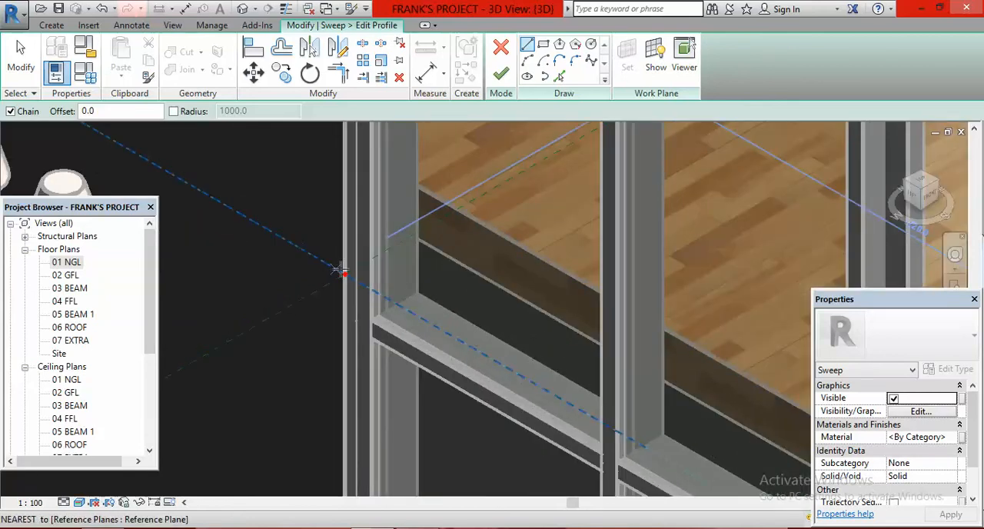
left_click(344, 275)
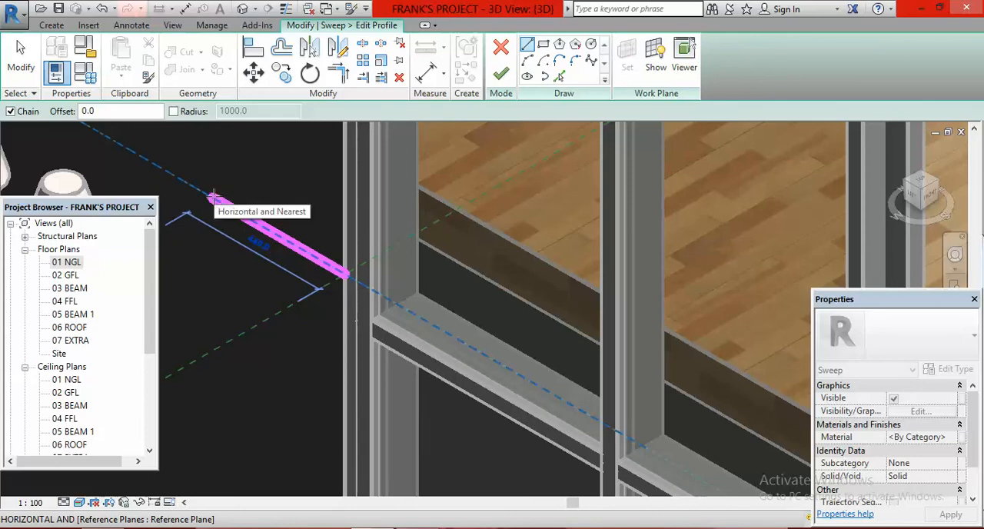
type("75")
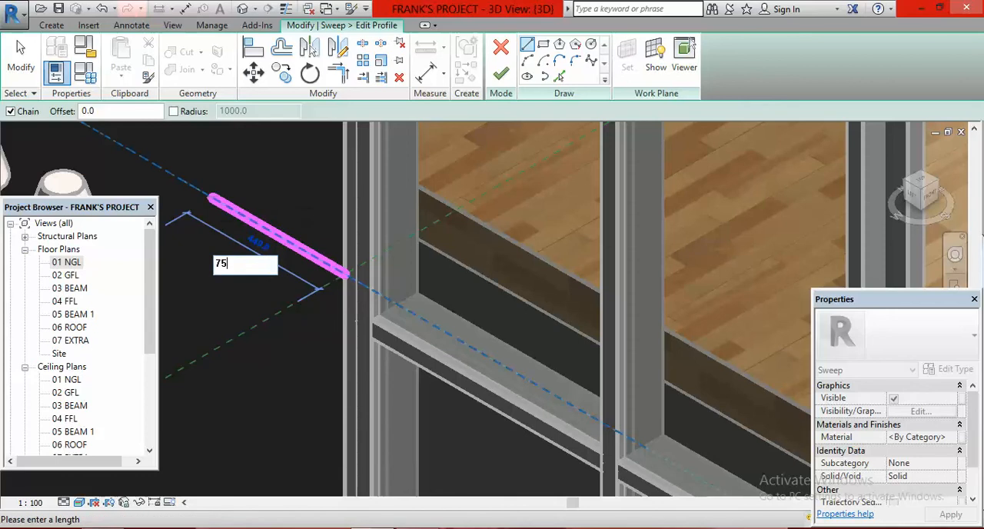
key("Return")
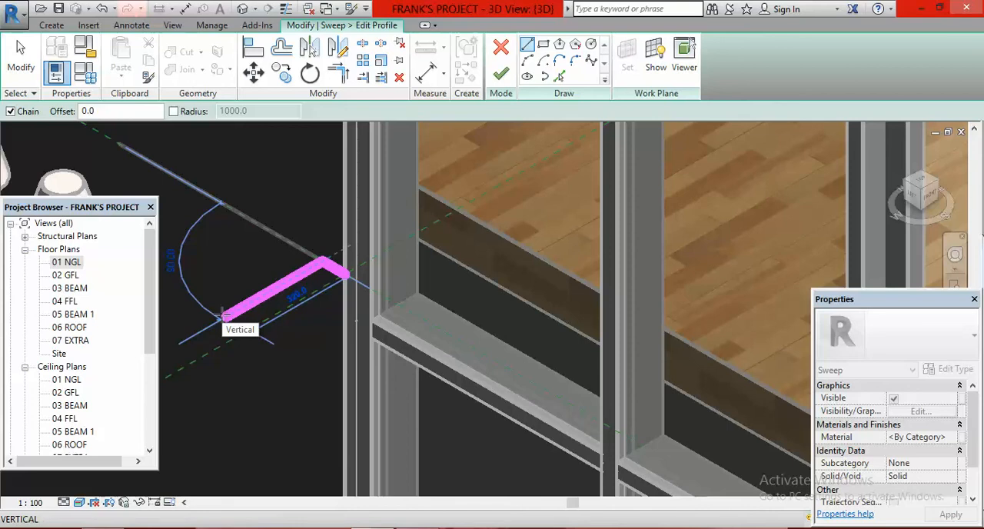
Continue the profile with a 450 mm edge projecting outward from the wall and a 75 mm edge back towards the window.
type("4")
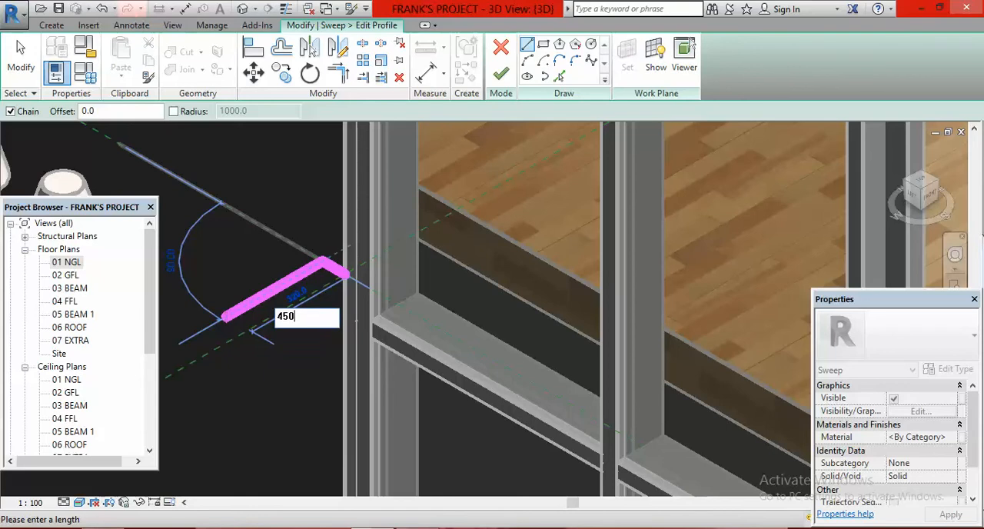
type("50")
key("Return")
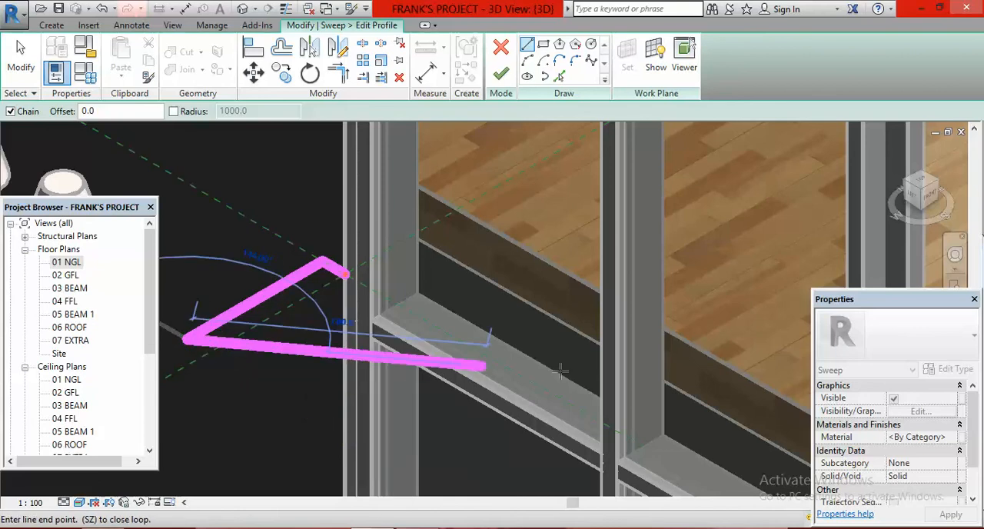
scroll(561, 372, "down", 5)
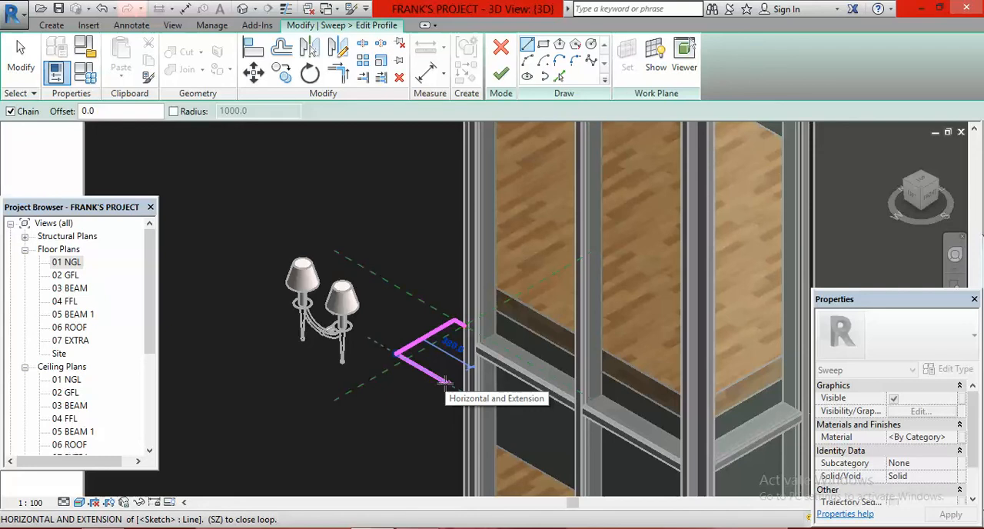
type("75")
key("Return")
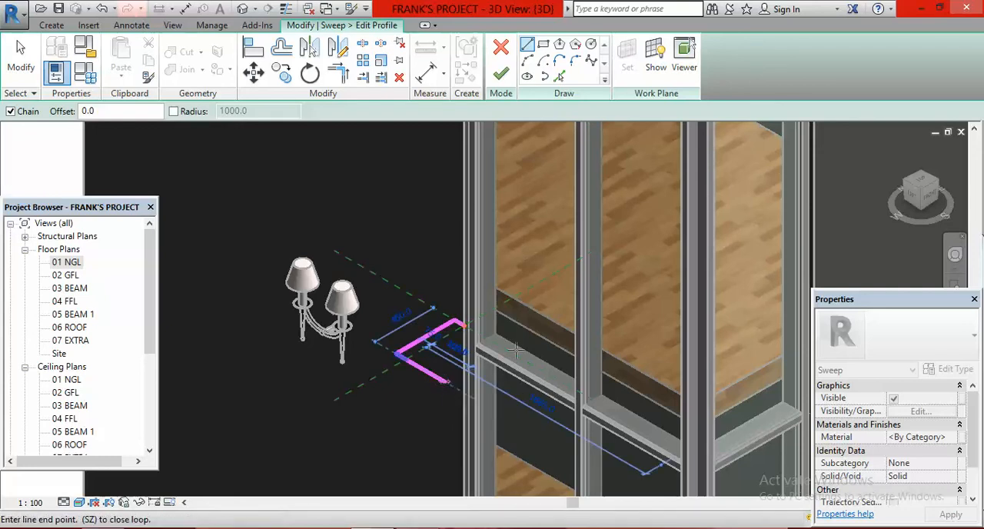
Close the rectangular profile with a final edge back to its starting point on the sweep path.
scroll(478, 326, "up", 2)
scroll(469, 327, "up", 3)
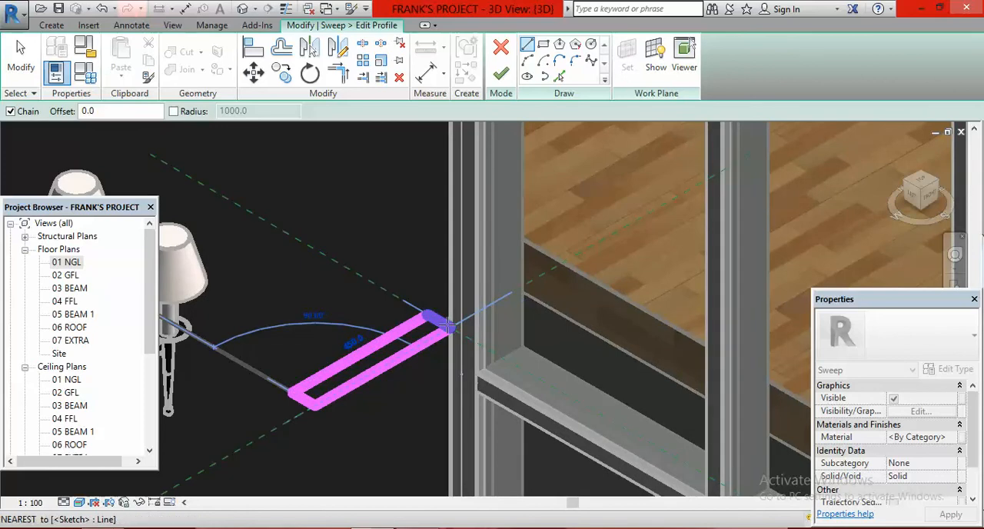
scroll(461, 327, "down", 3)
scroll(479, 327, "down", 4)
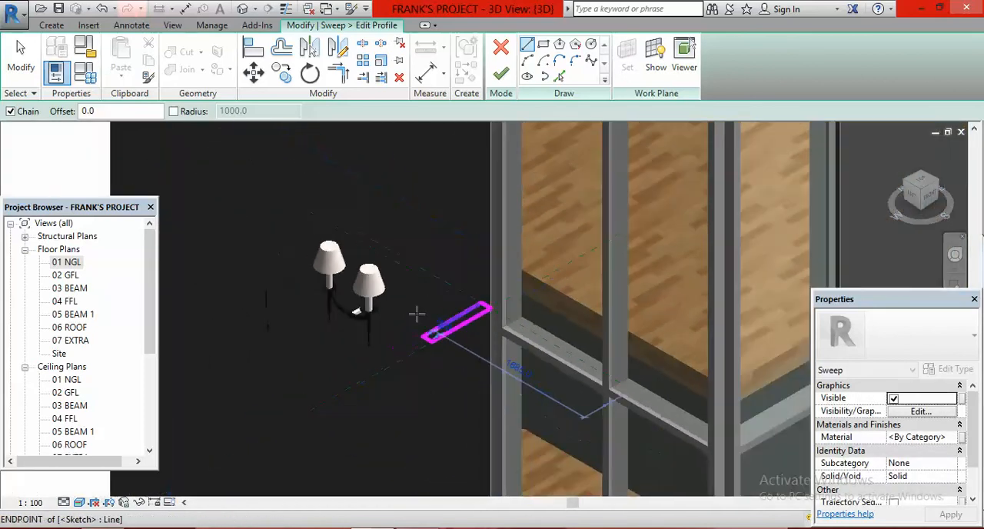
scroll(459, 305, "up", 3)
scroll(462, 321, "up", 4)
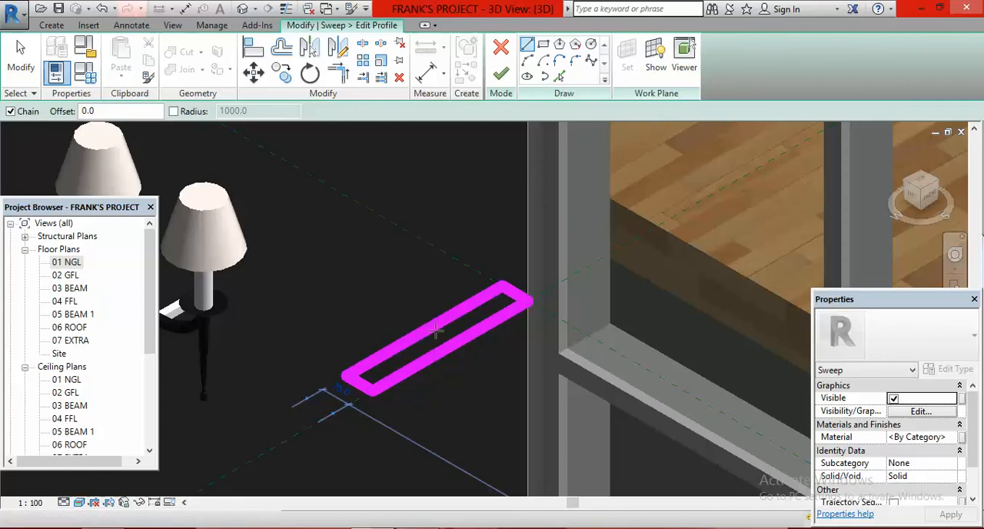
Finish the profile sketch and complete the sweep around the corner window.
scroll(299, 245, "down", 2)
scroll(299, 244, "down", 2)
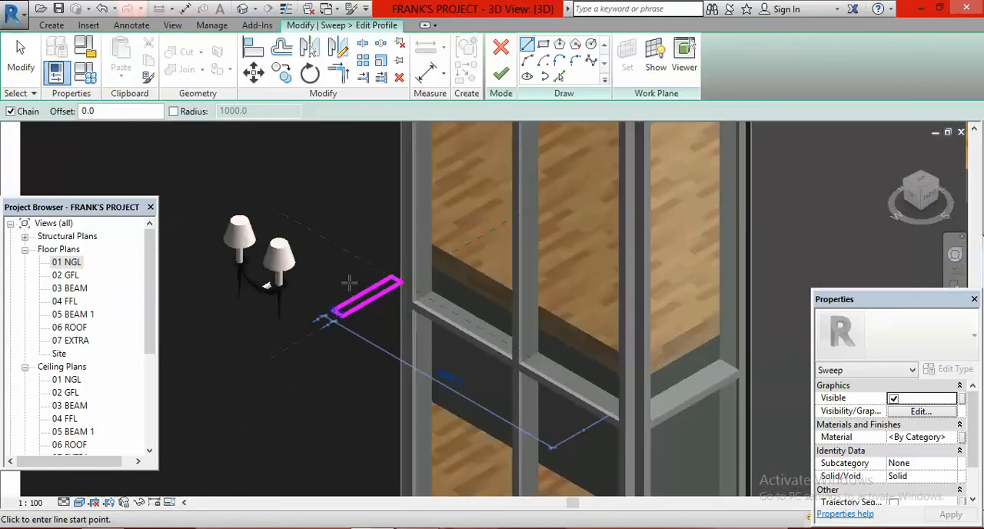
left_click(501, 73)
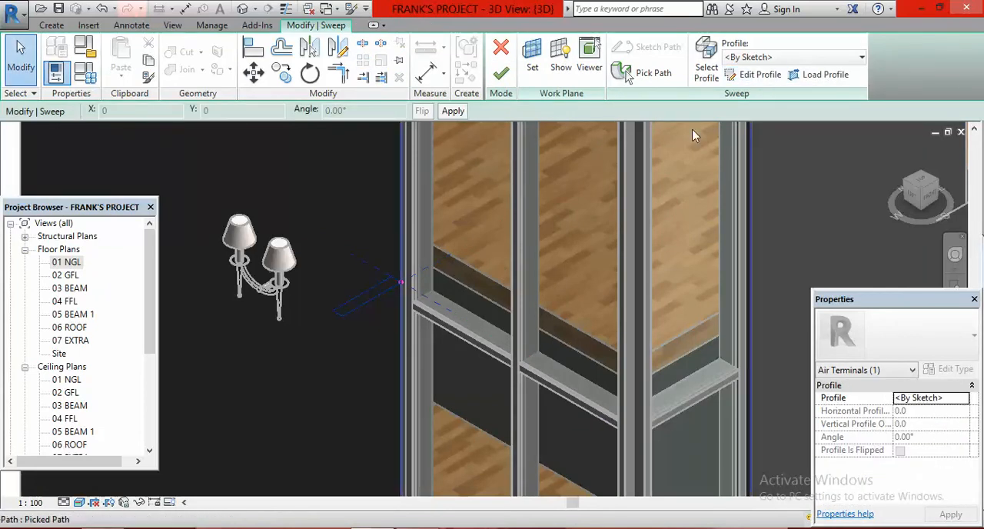
left_click(501, 74)
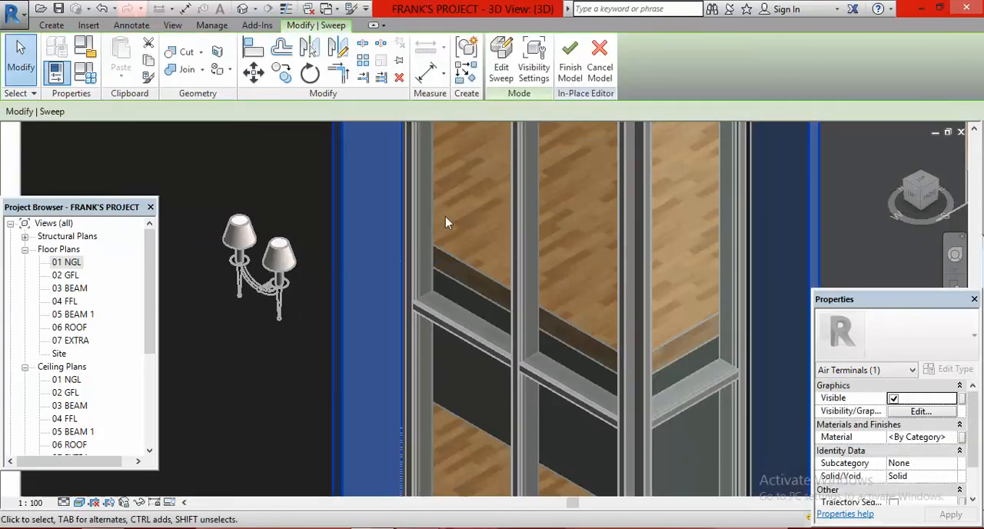
scroll(422, 230, "down", 2)
scroll(552, 292, "down", 4)
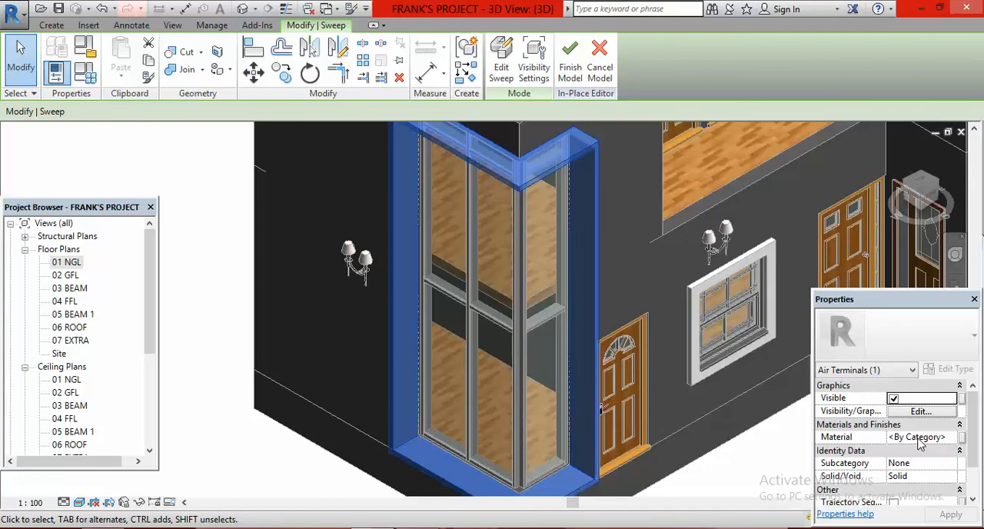
Assign the Gypsum Wall Board material to the swept frame and finish the in-place model.
left_click(918, 437)
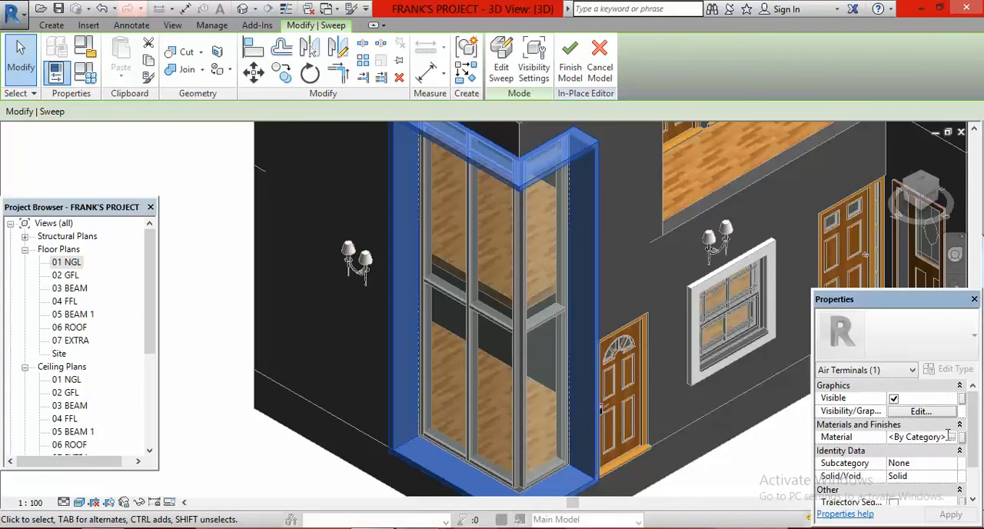
left_click(952, 437)
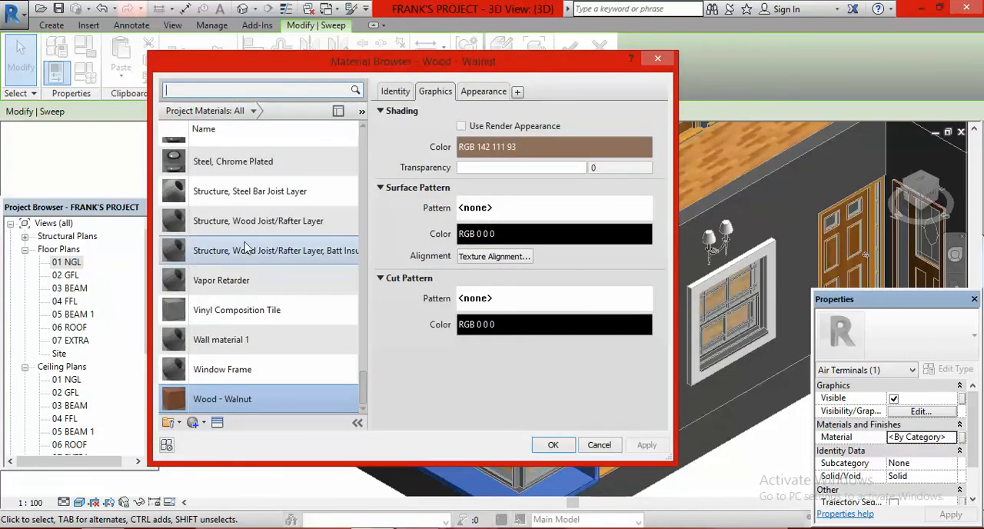
scroll(361, 127, "up", 2)
scroll(362, 131, "up", 4)
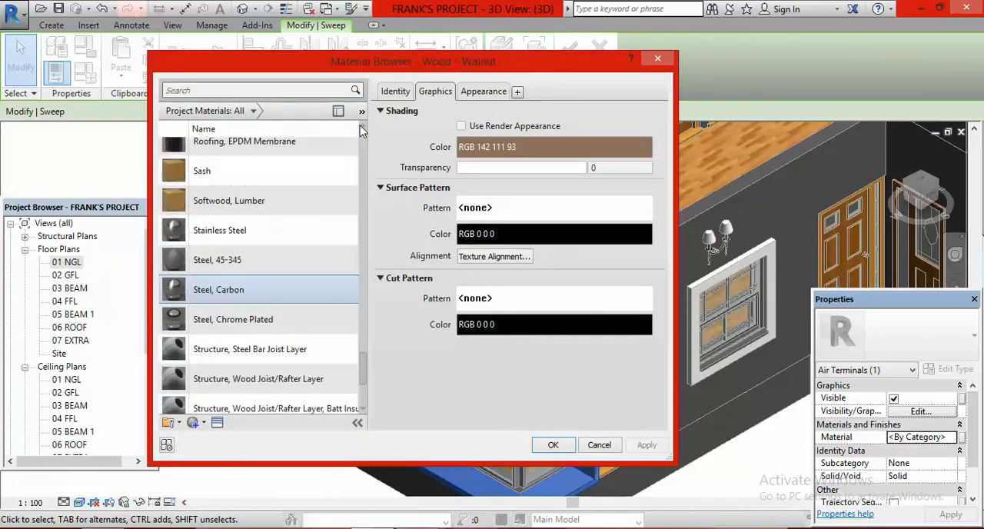
scroll(362, 131, "up", 8)
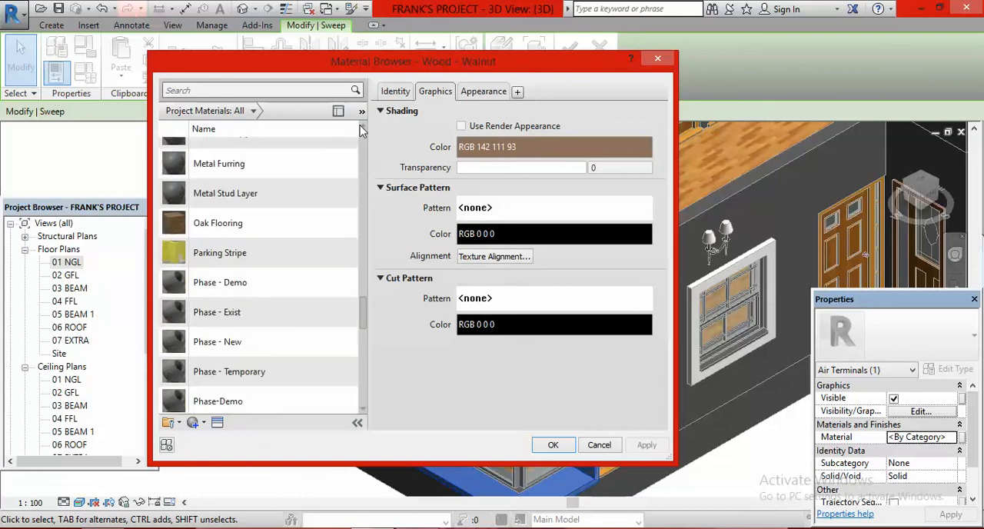
scroll(361, 131, "up", 1)
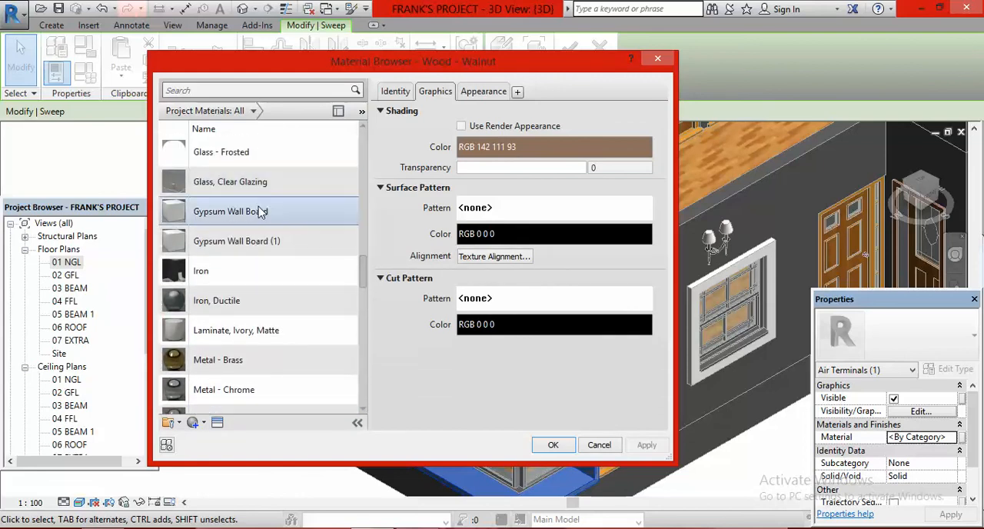
left_click(236, 221)
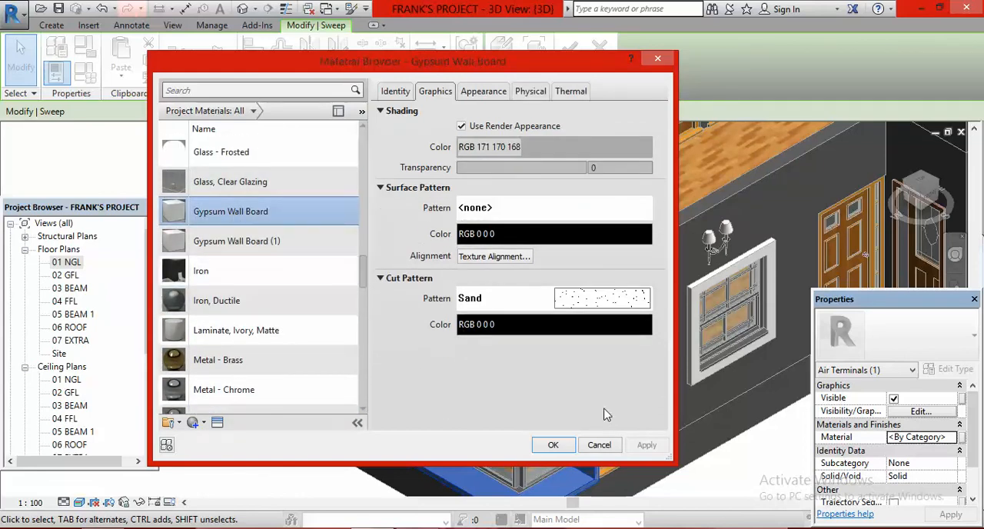
left_click(551, 446)
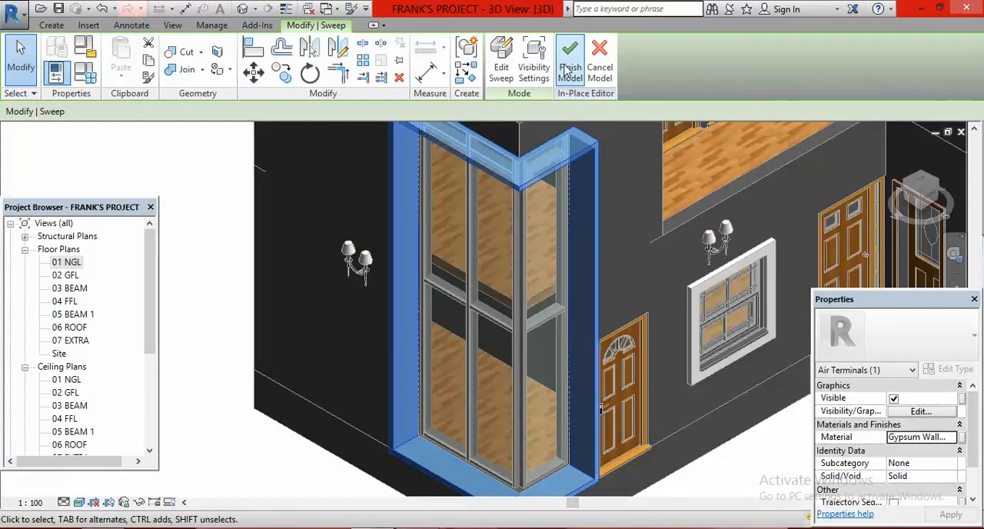
left_click(568, 70)
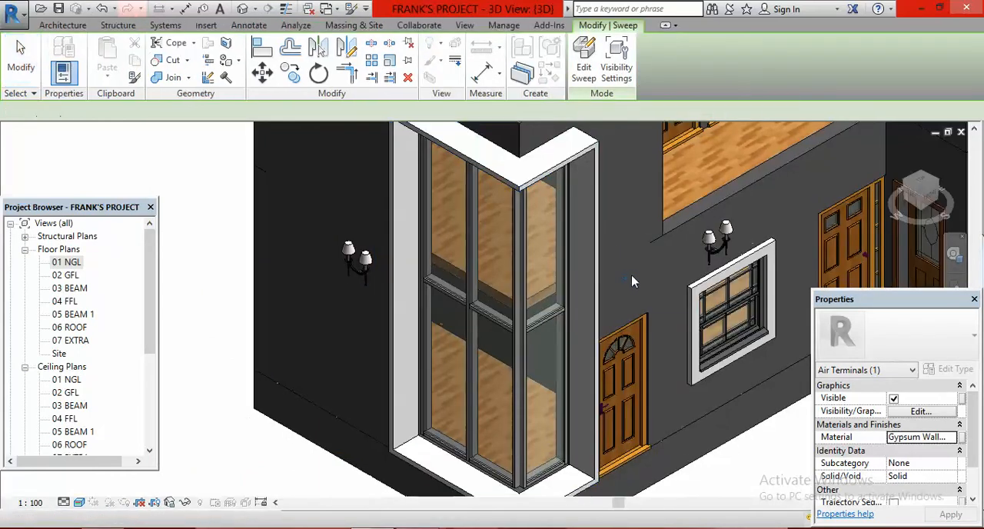
Examine the swept frame around the corner window up close and together with the rest of the house's exterior.
scroll(627, 234, "down", 3)
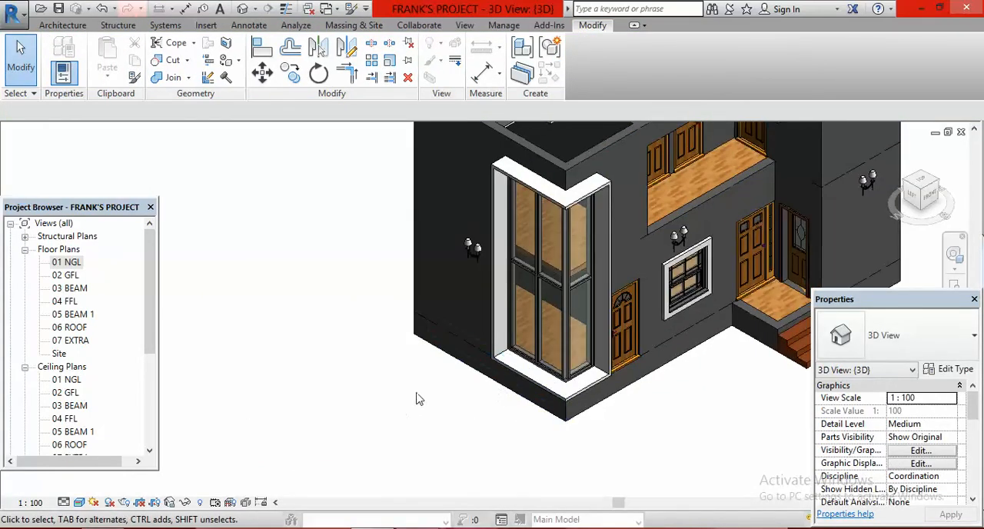
scroll(560, 238, "up", 5)
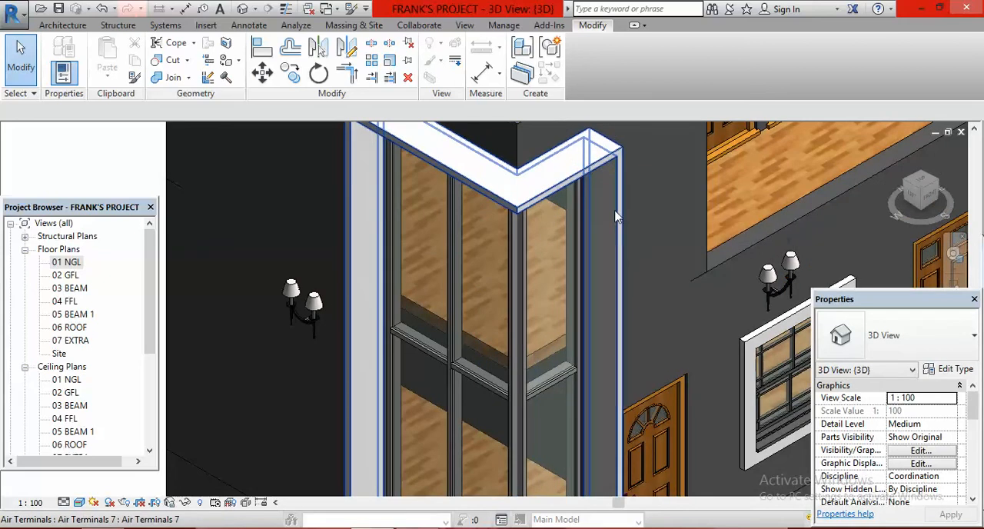
scroll(620, 209, "down", 4)
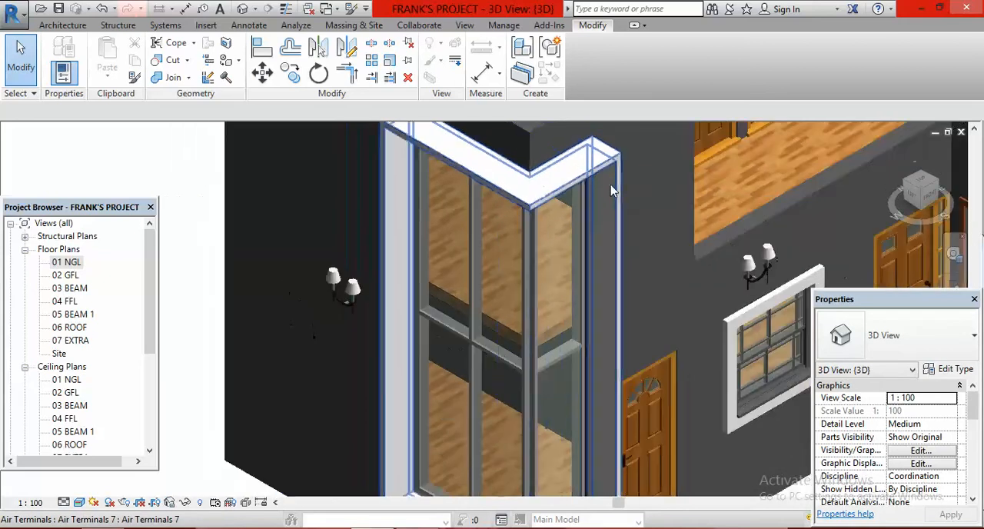
scroll(455, 353, "down", 2)
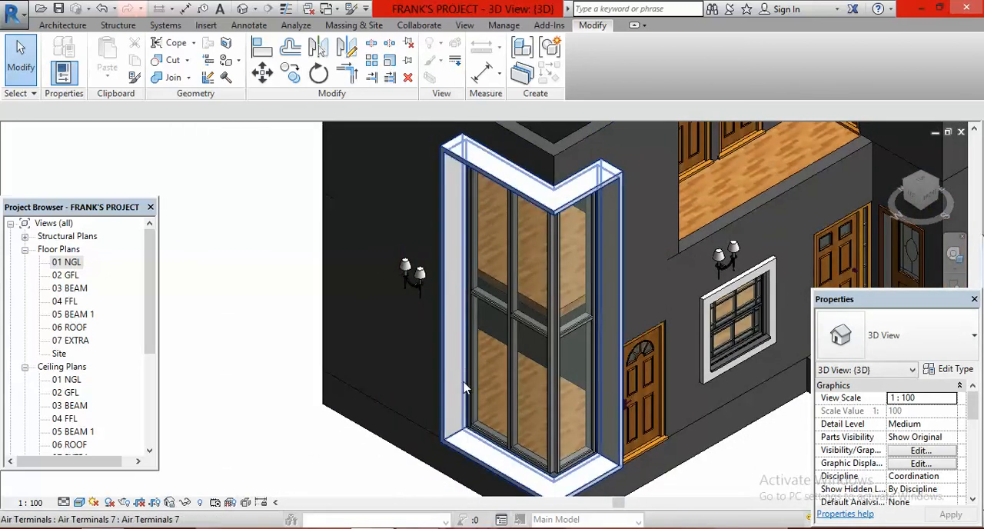
scroll(434, 388, "up", 2)
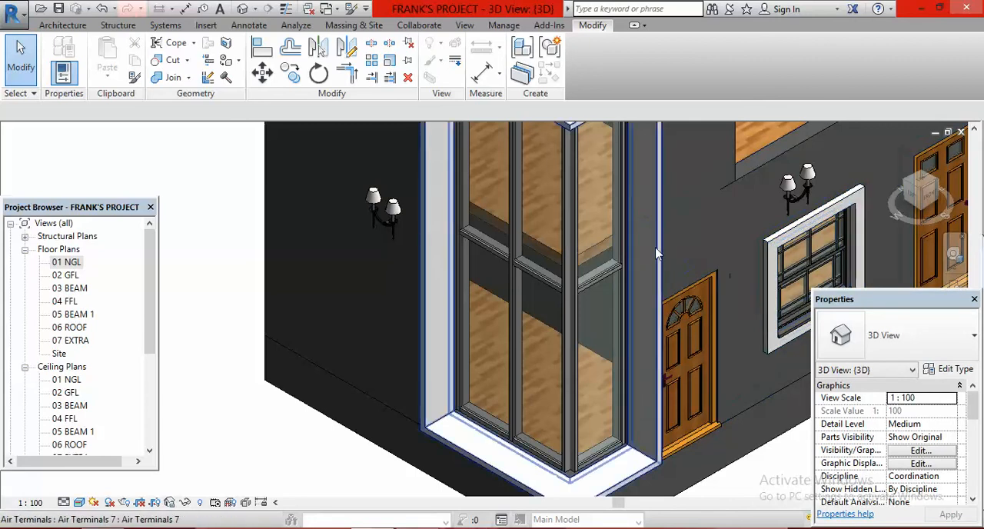
scroll(260, 314, "down", 2)
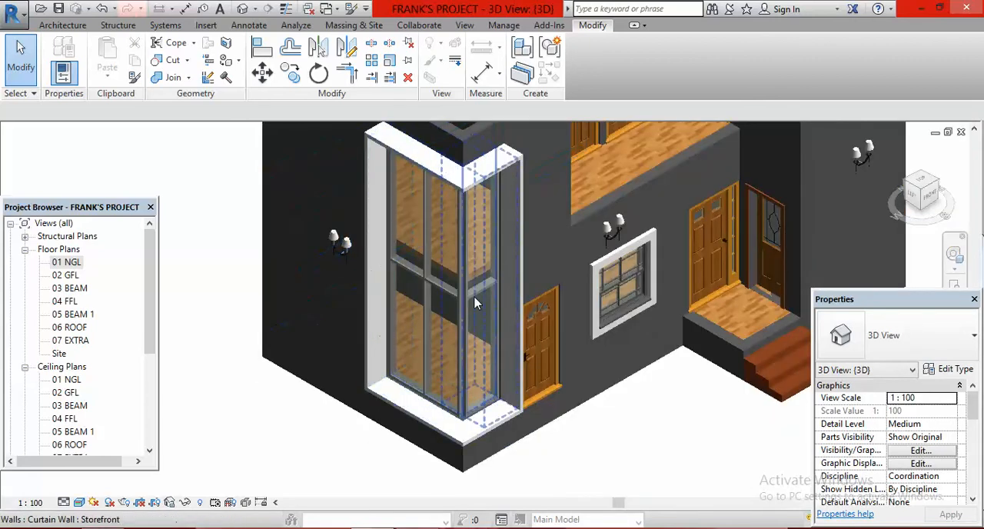
scroll(523, 281, "up", 3)
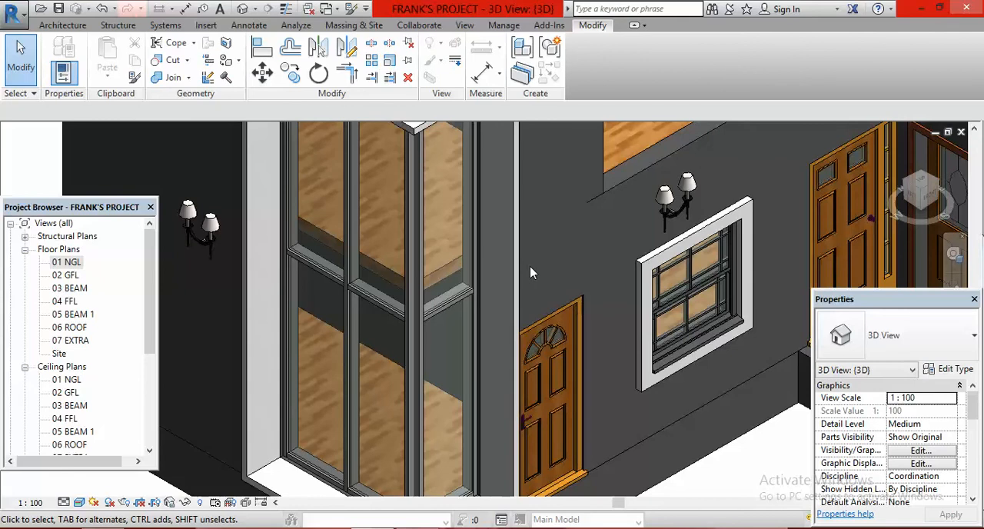
scroll(315, 288, "down", 4)
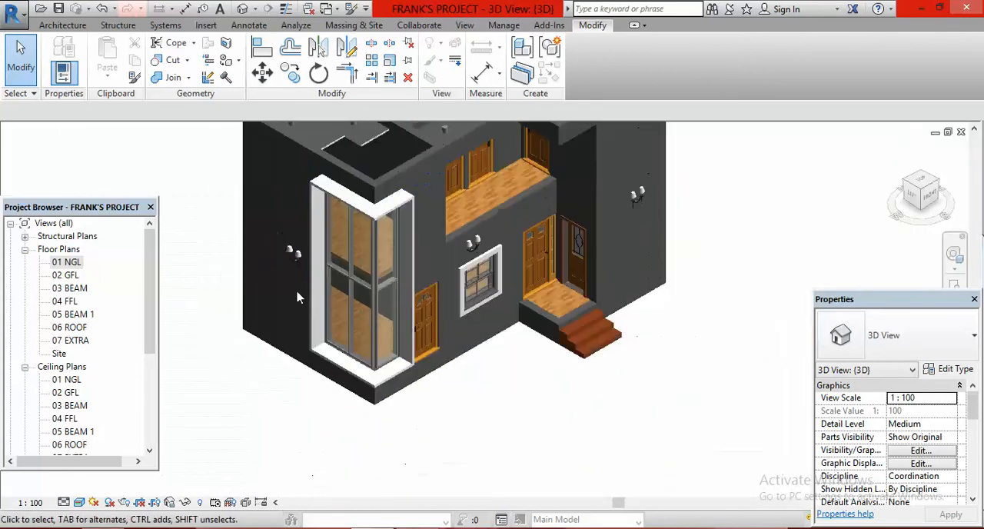
scroll(381, 381, "down", 2)
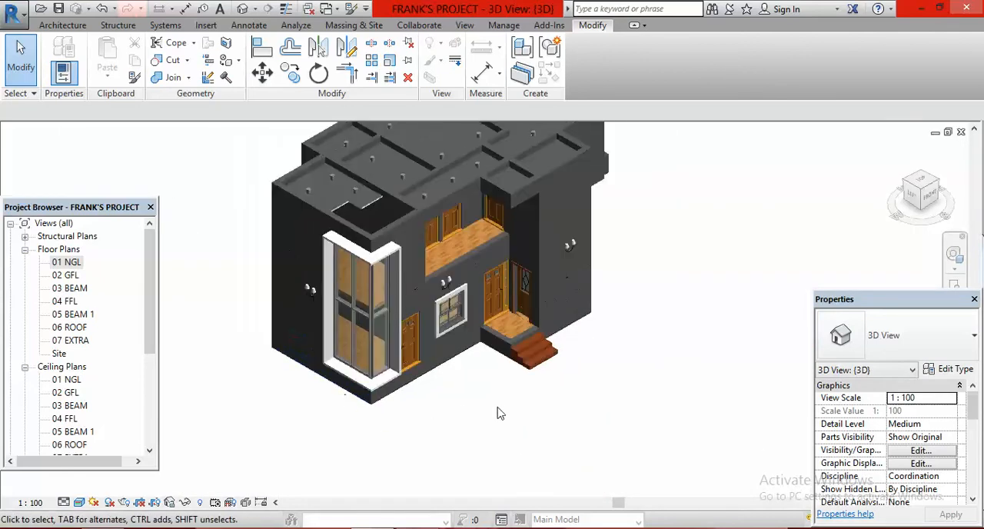
Examine the house's exterior from all four corners, including the window frames, the entrance steps and the swept corner-window frame.
scroll(439, 284, "down", 3)
scroll(457, 245, "up", 3)
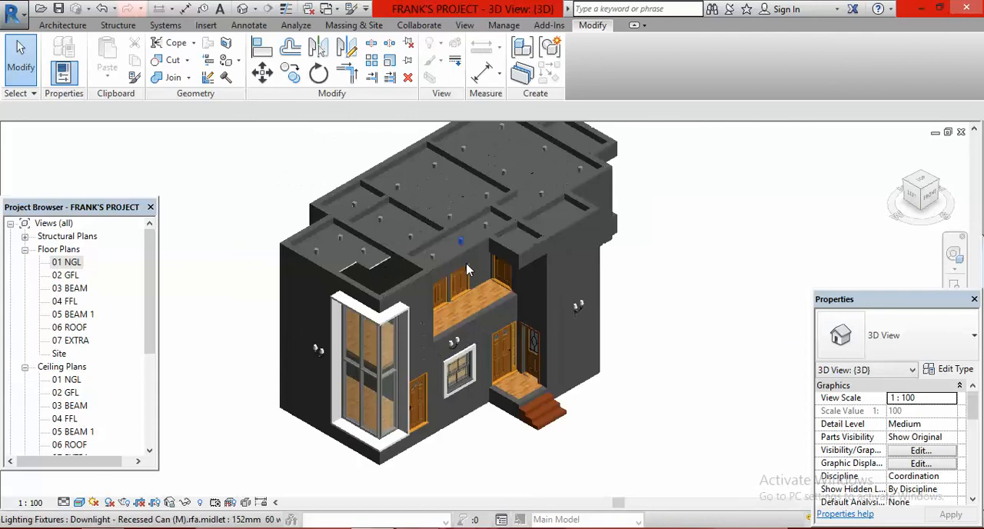
scroll(489, 401, "up", 3)
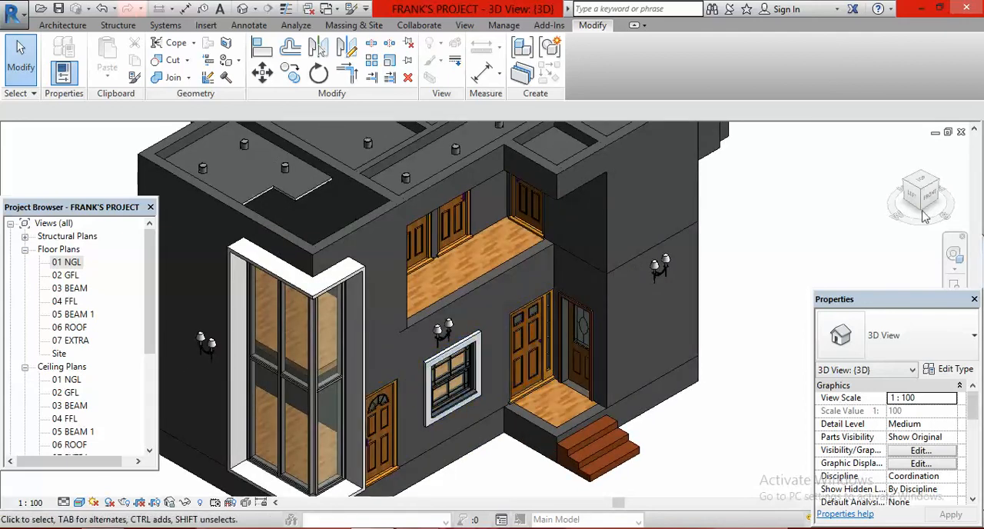
left_click(945, 188)
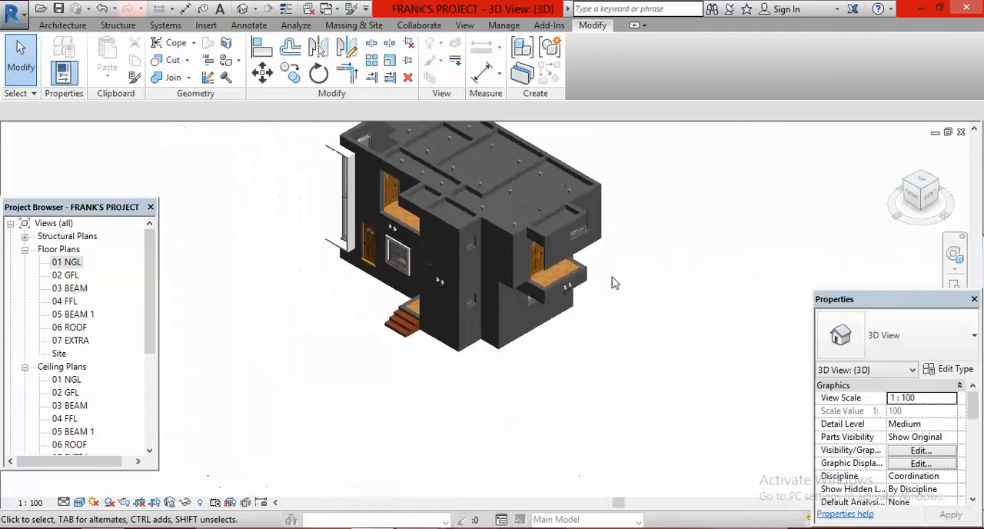
left_click(936, 185)
scroll(511, 341, "up", 5)
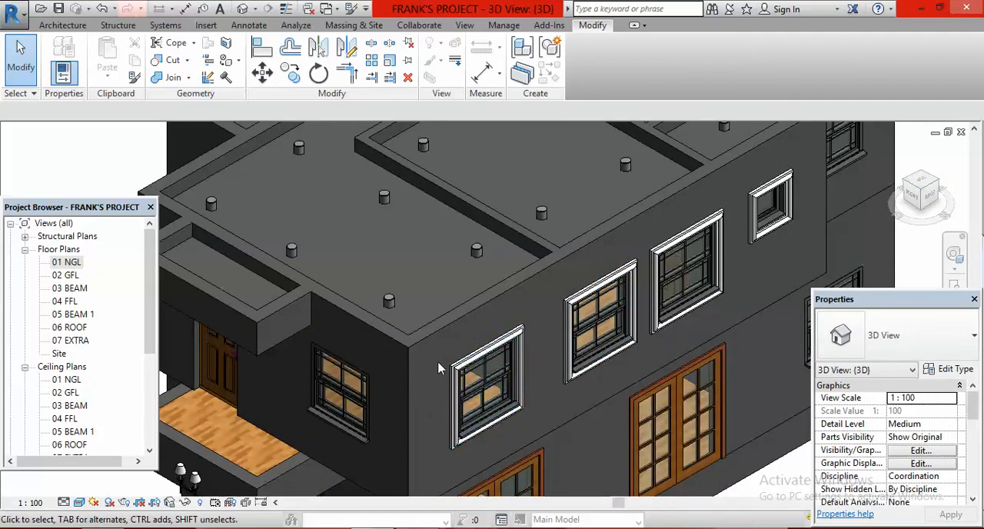
left_click(937, 184)
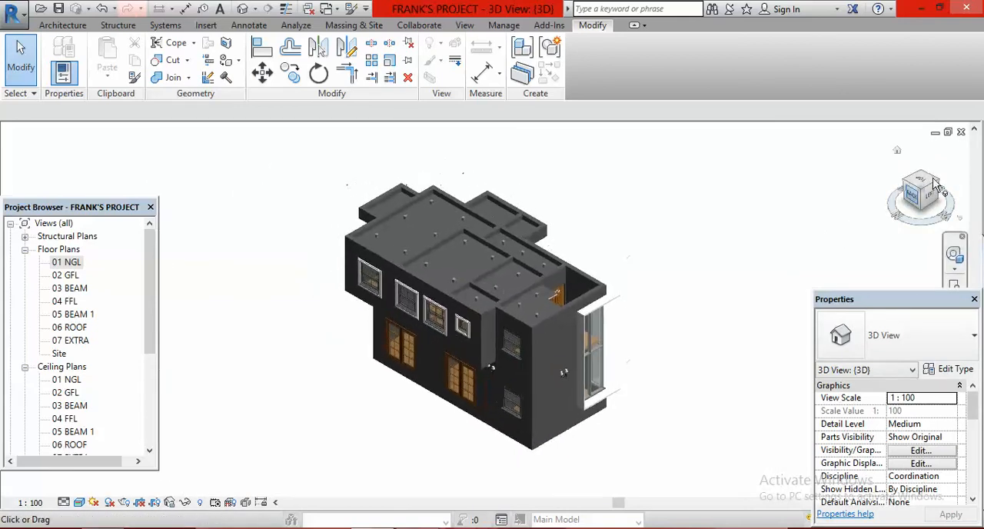
left_click(938, 184)
scroll(538, 364, "up", 6)
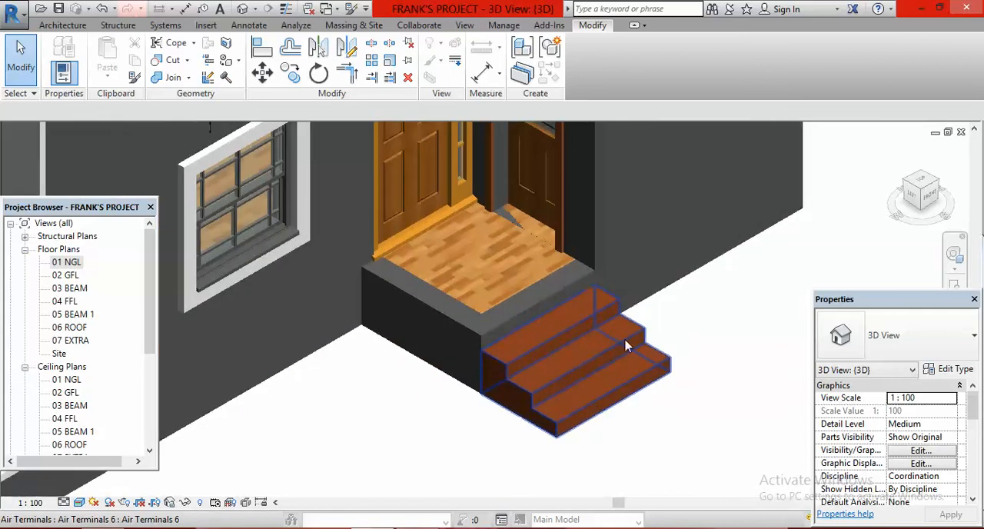
scroll(604, 354, "down", 5)
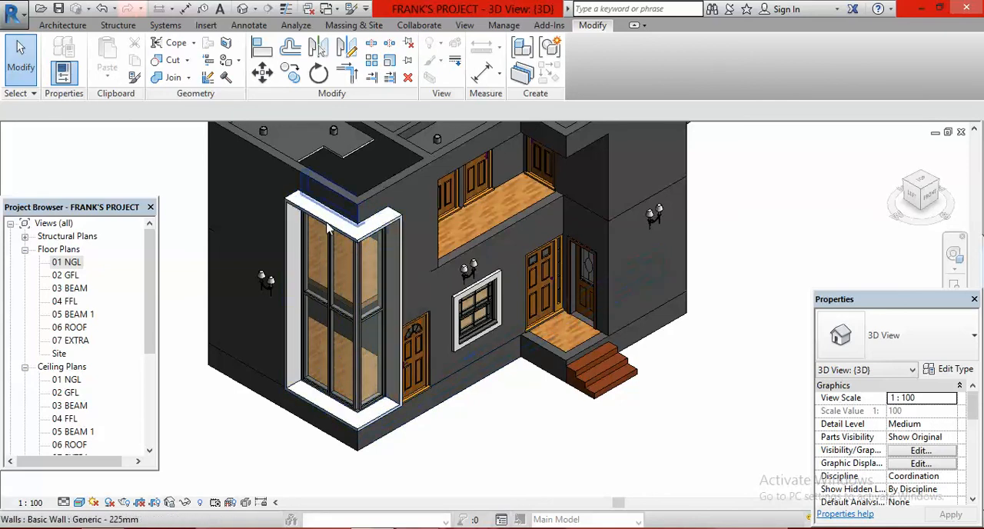
scroll(347, 336, "down", 5)
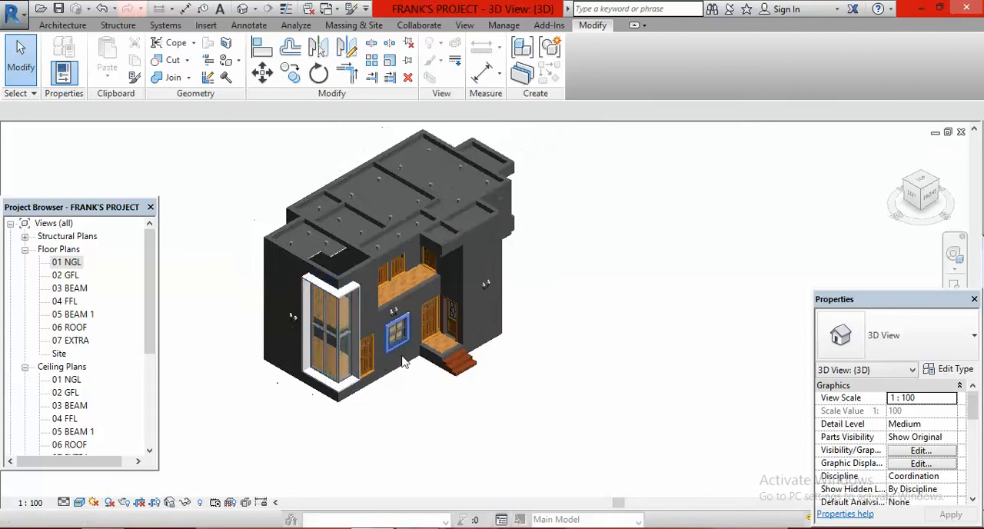
scroll(463, 417, "down", 3)
scroll(431, 402, "up", 4)
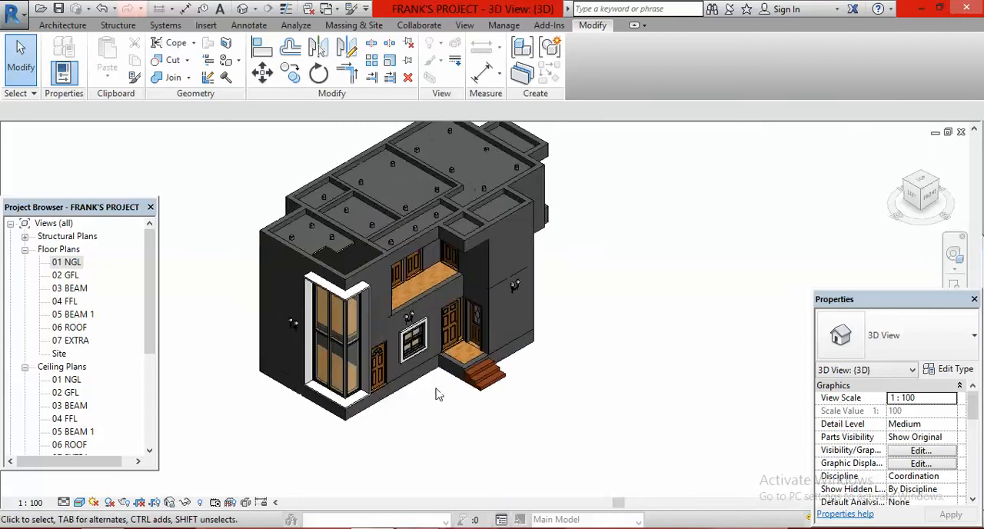
scroll(446, 393, "down", 2)
scroll(527, 357, "up", 1)
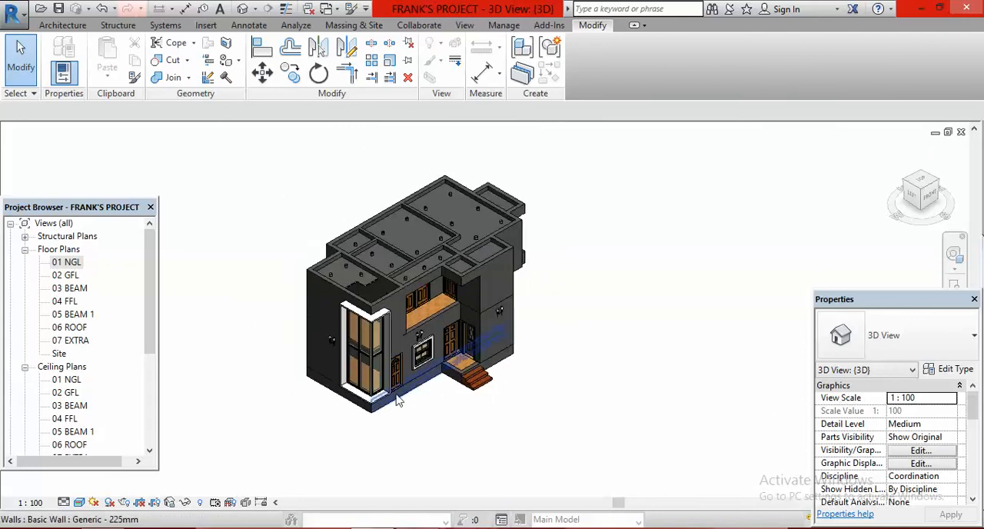
scroll(444, 397, "up", 2)
scroll(444, 397, "down", 3)
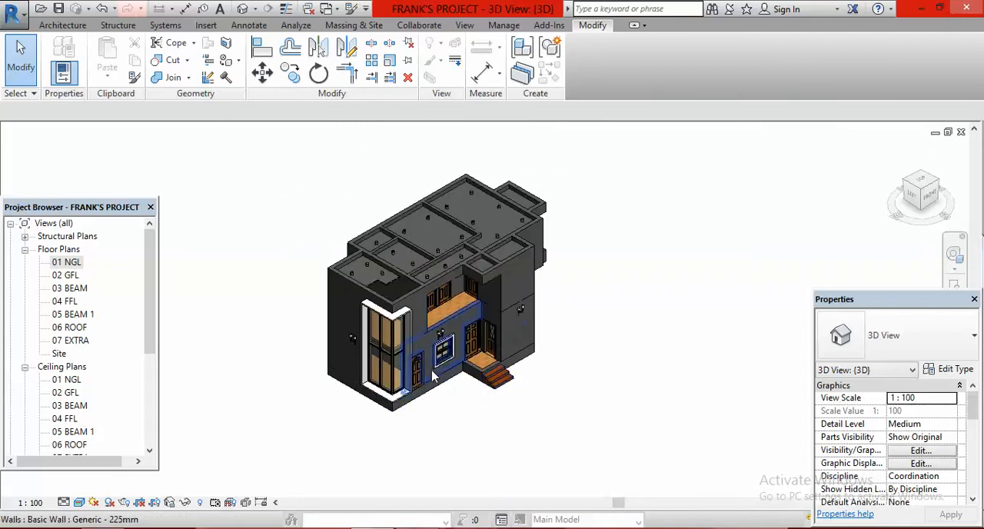
scroll(450, 392, "up", 2)
scroll(451, 395, "down", 1)
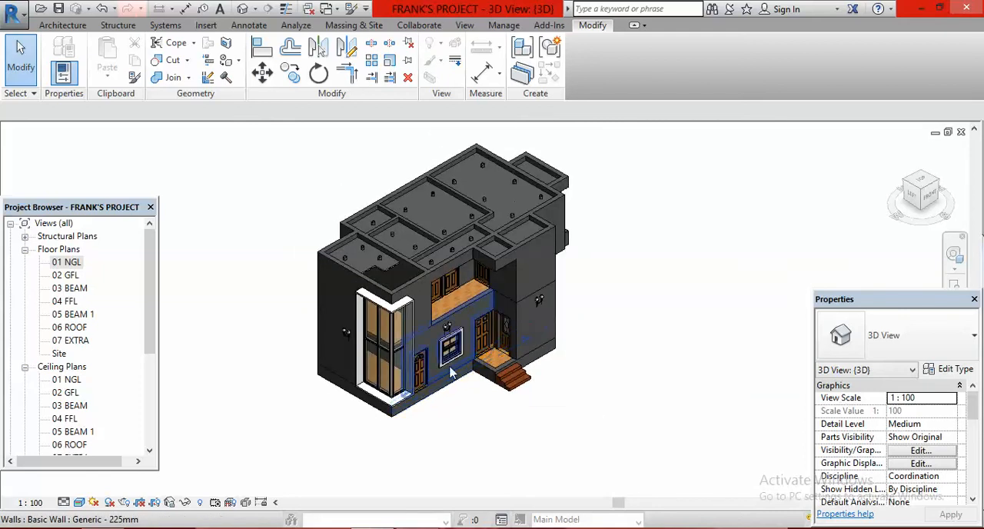
scroll(520, 392, "up", 1)
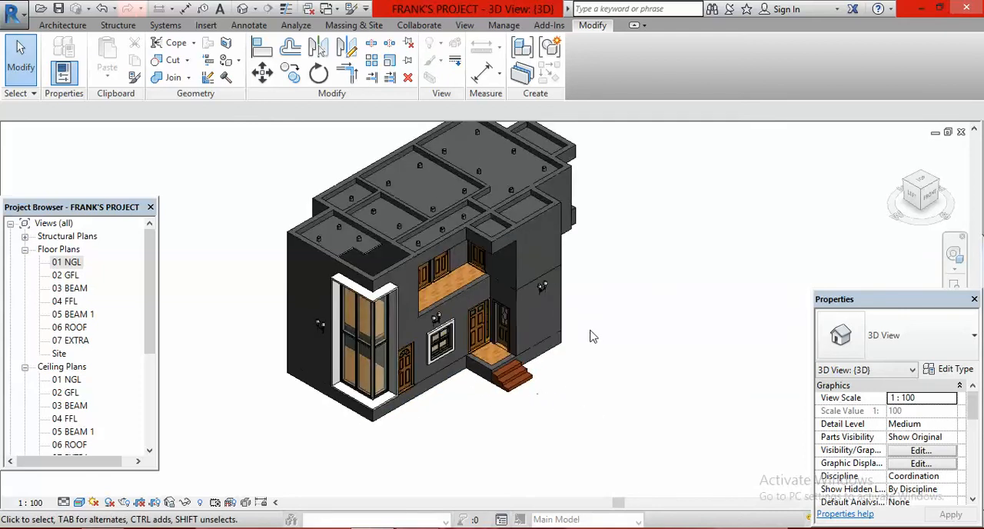
scroll(592, 336, "down", 1)
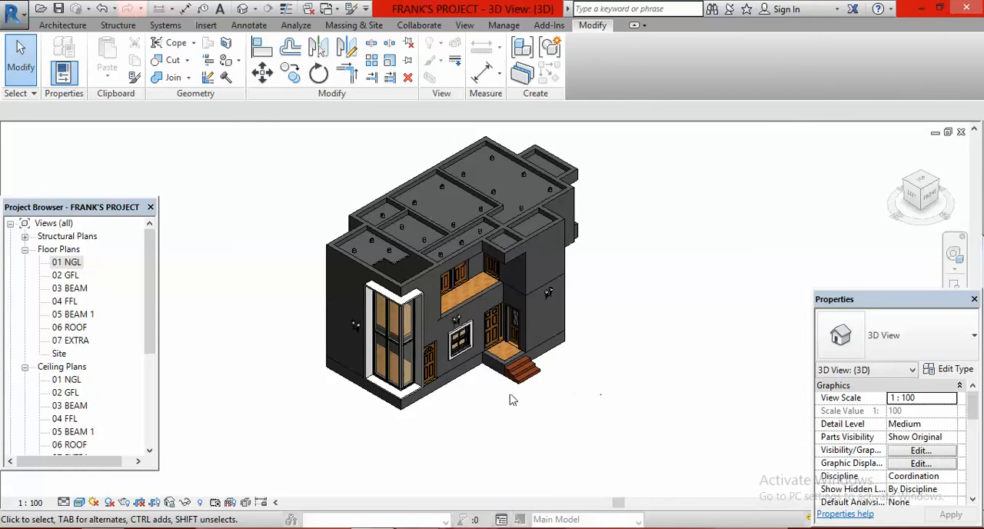
scroll(514, 400, "up", 1)
scroll(531, 422, "down", 1)
scroll(556, 414, "up", 1)
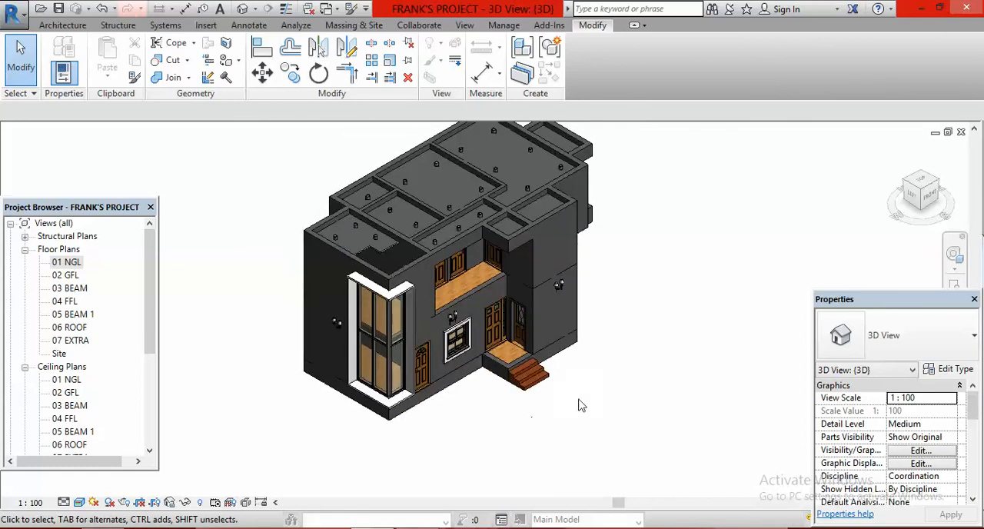
scroll(605, 406, "down", 1)
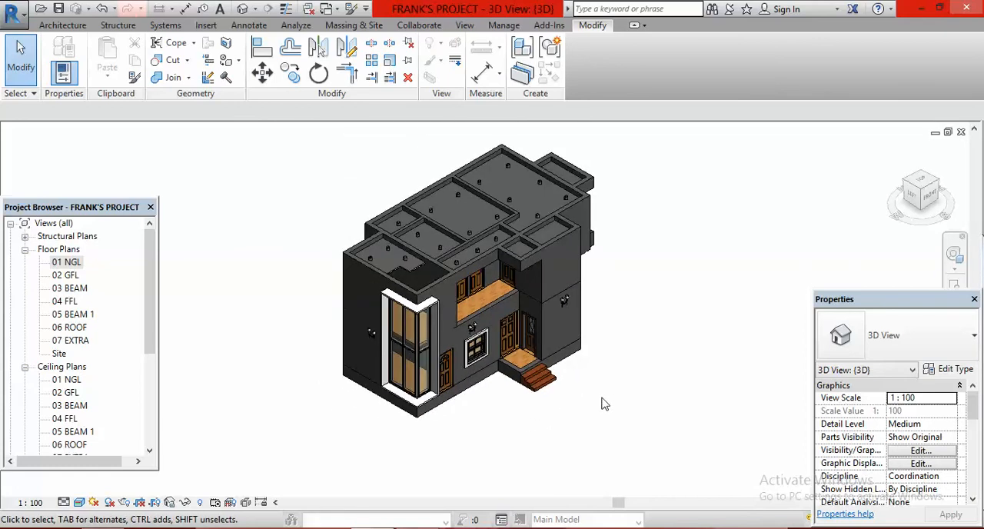